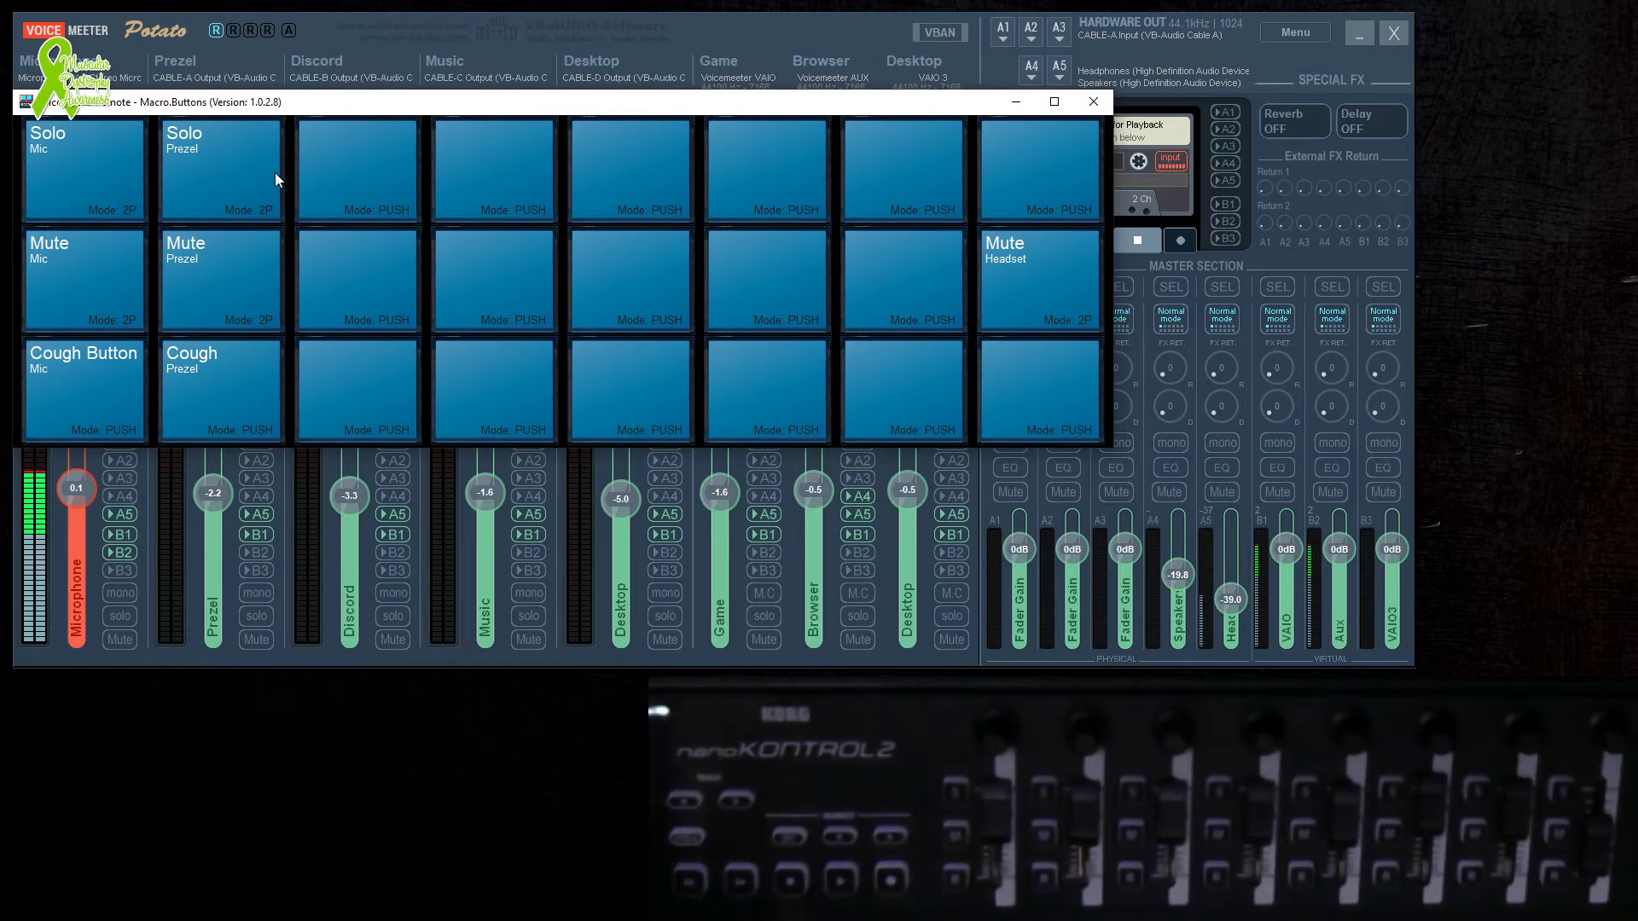
Copy both lines of the Button ON request from the Mute Prezel macro button's configuration, leaving that button's settings as they are.
{"action": "right_click", "coordinate": [218, 273]}
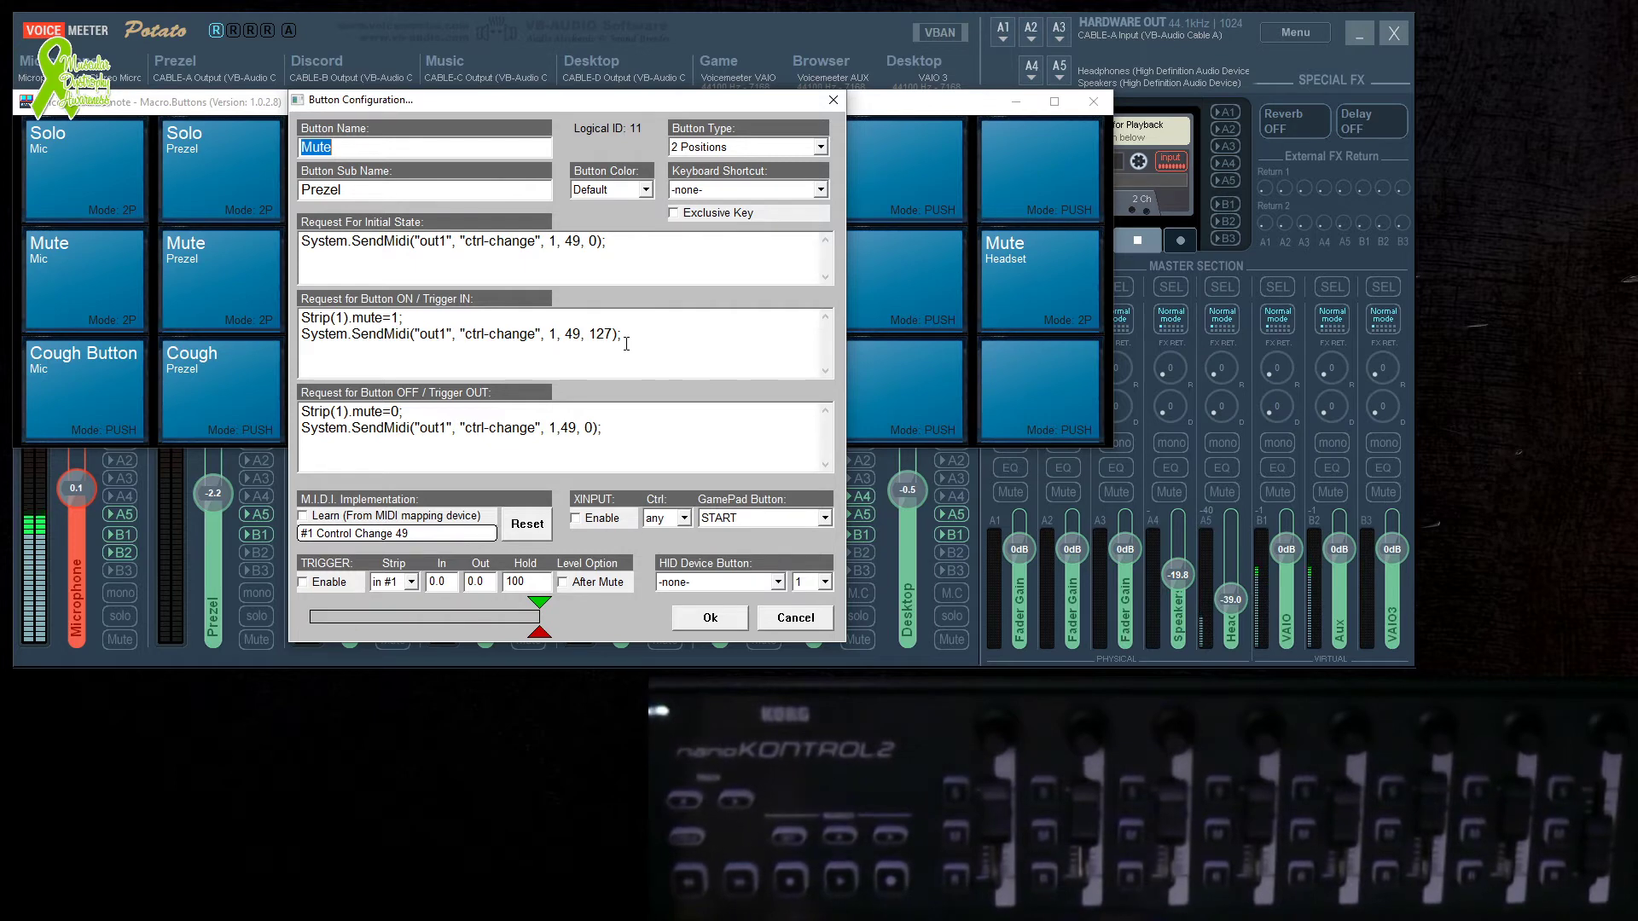
{"action": "left_click_drag", "start_coordinate": [623, 335], "coordinate": [305, 318]}
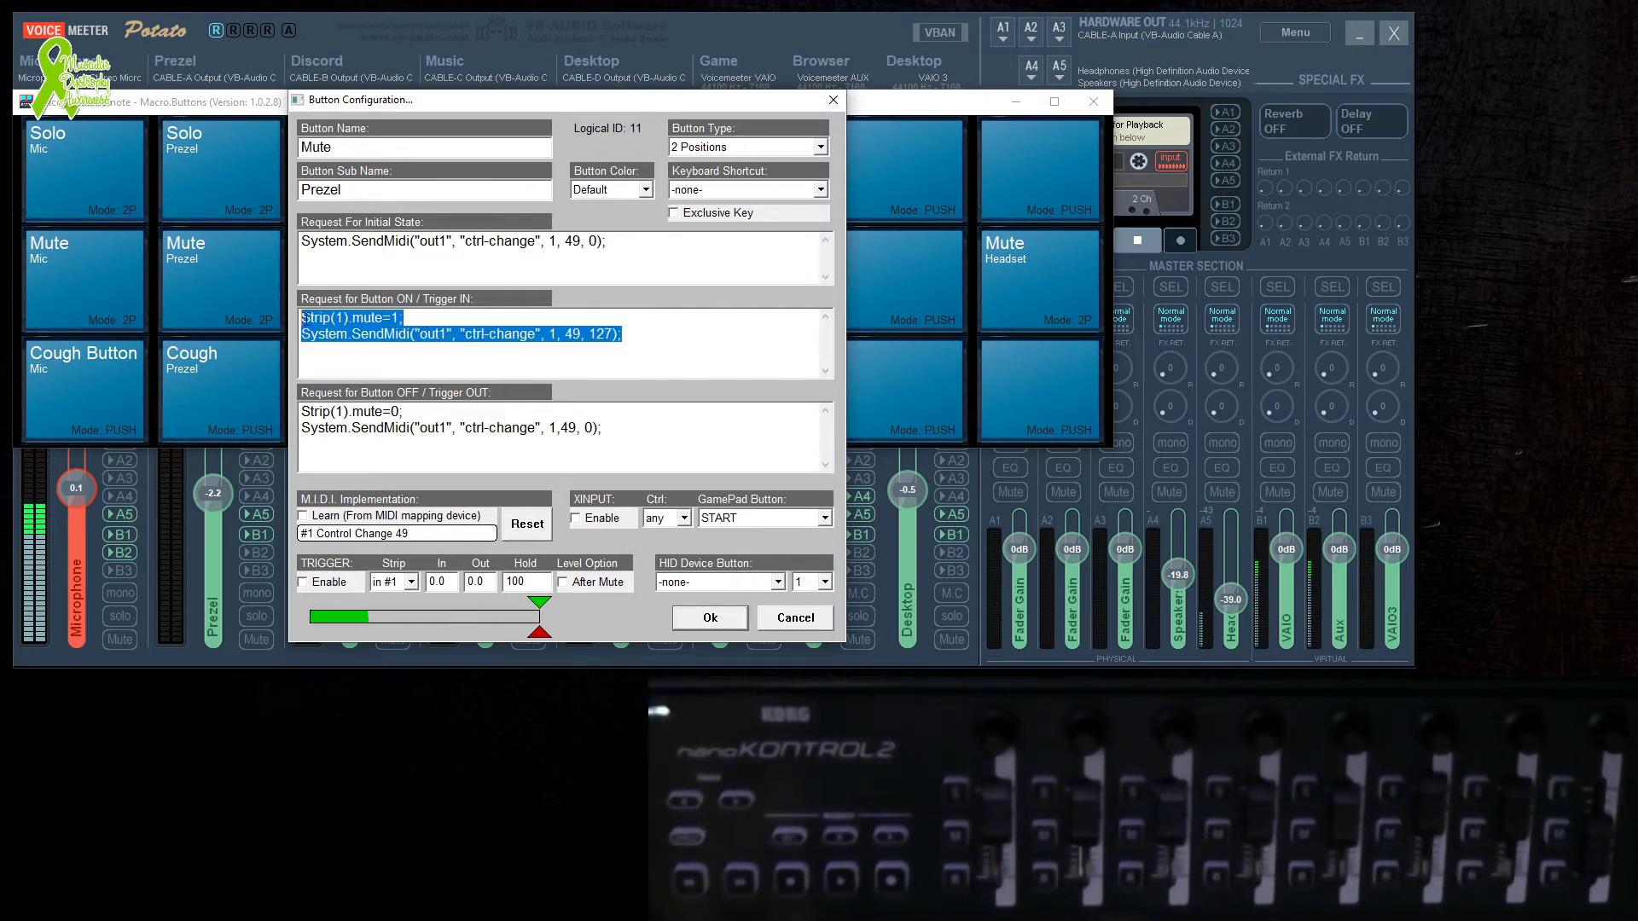
{"action": "right_click", "coordinate": [358, 325]}
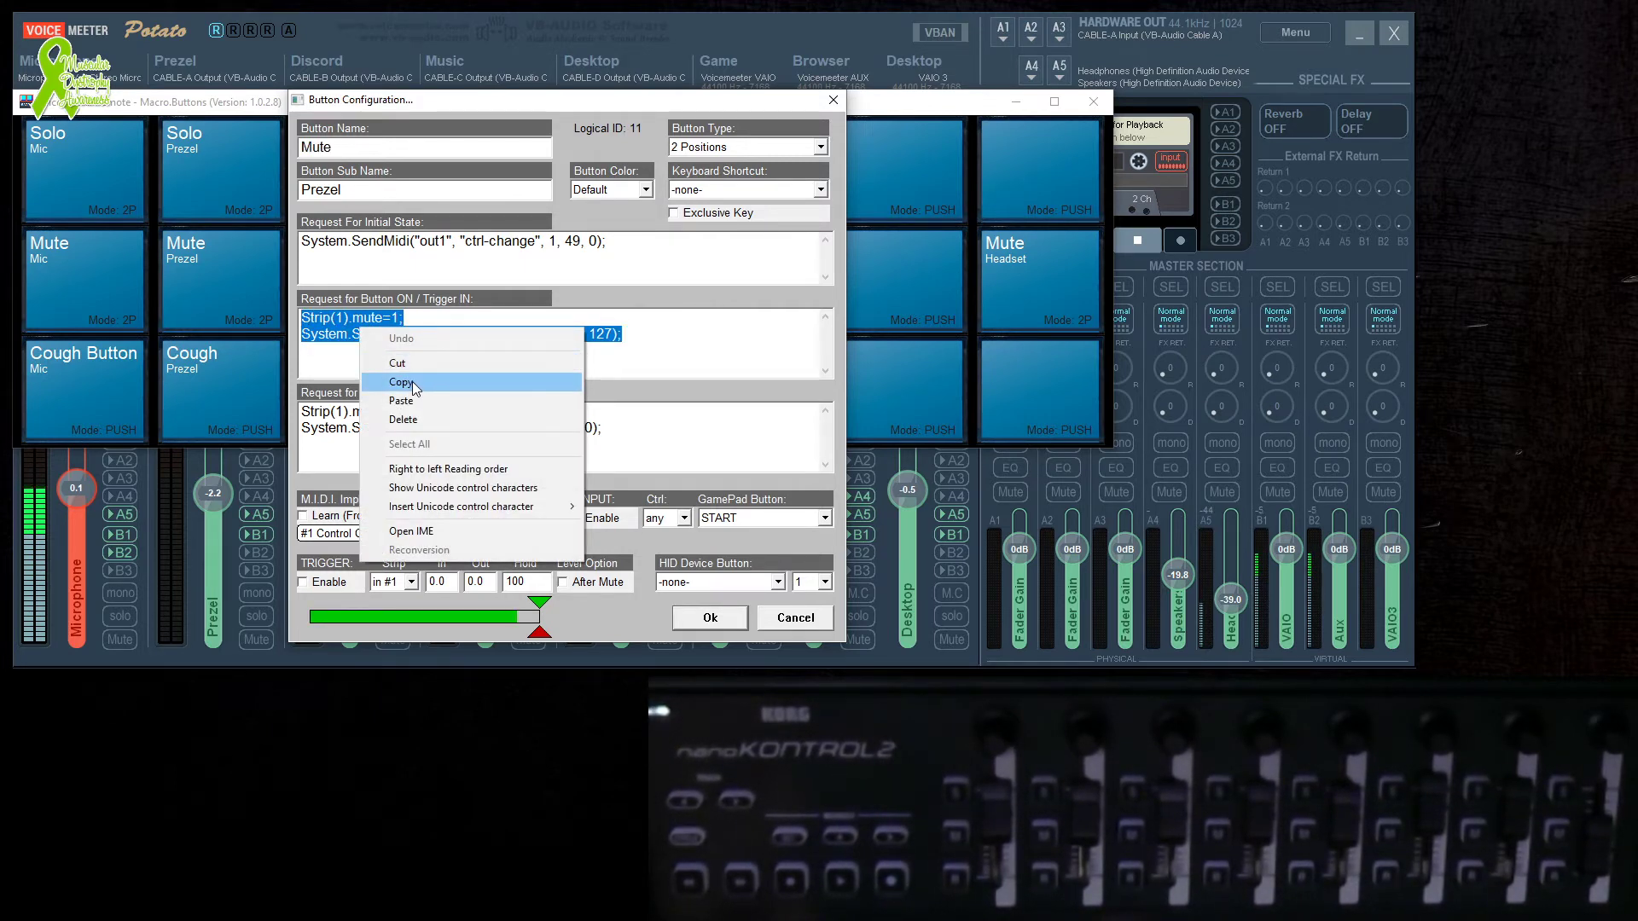
{"action": "left_click", "coordinate": [412, 382]}
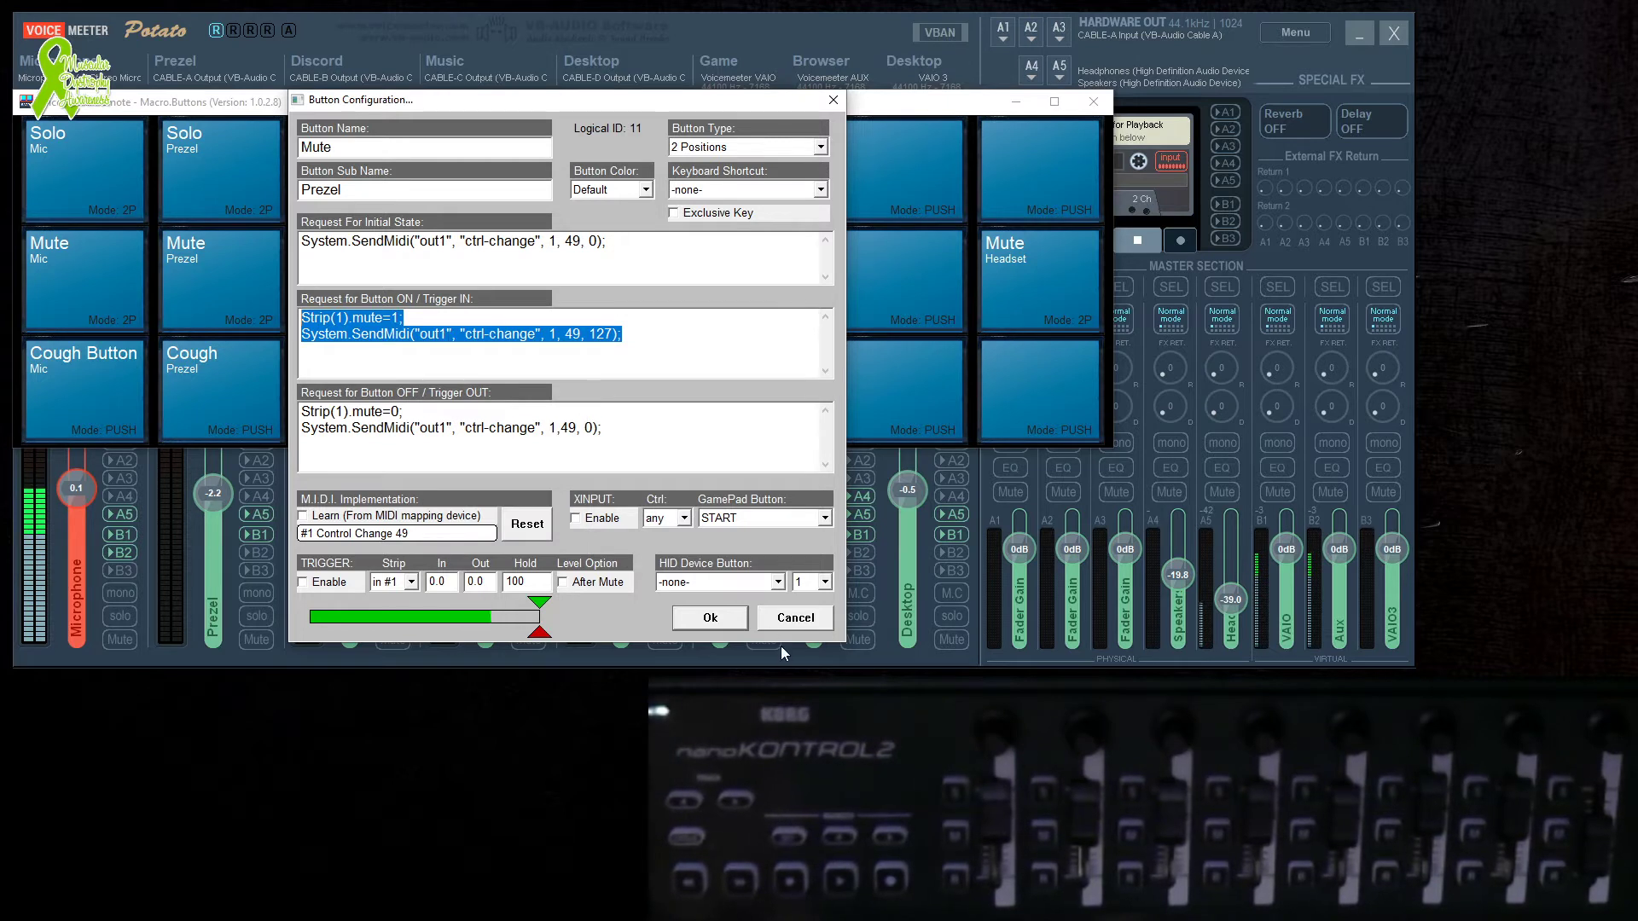
{"action": "left_click", "coordinate": [566, 434]}
{"action": "key", "text": "BackSpace"}
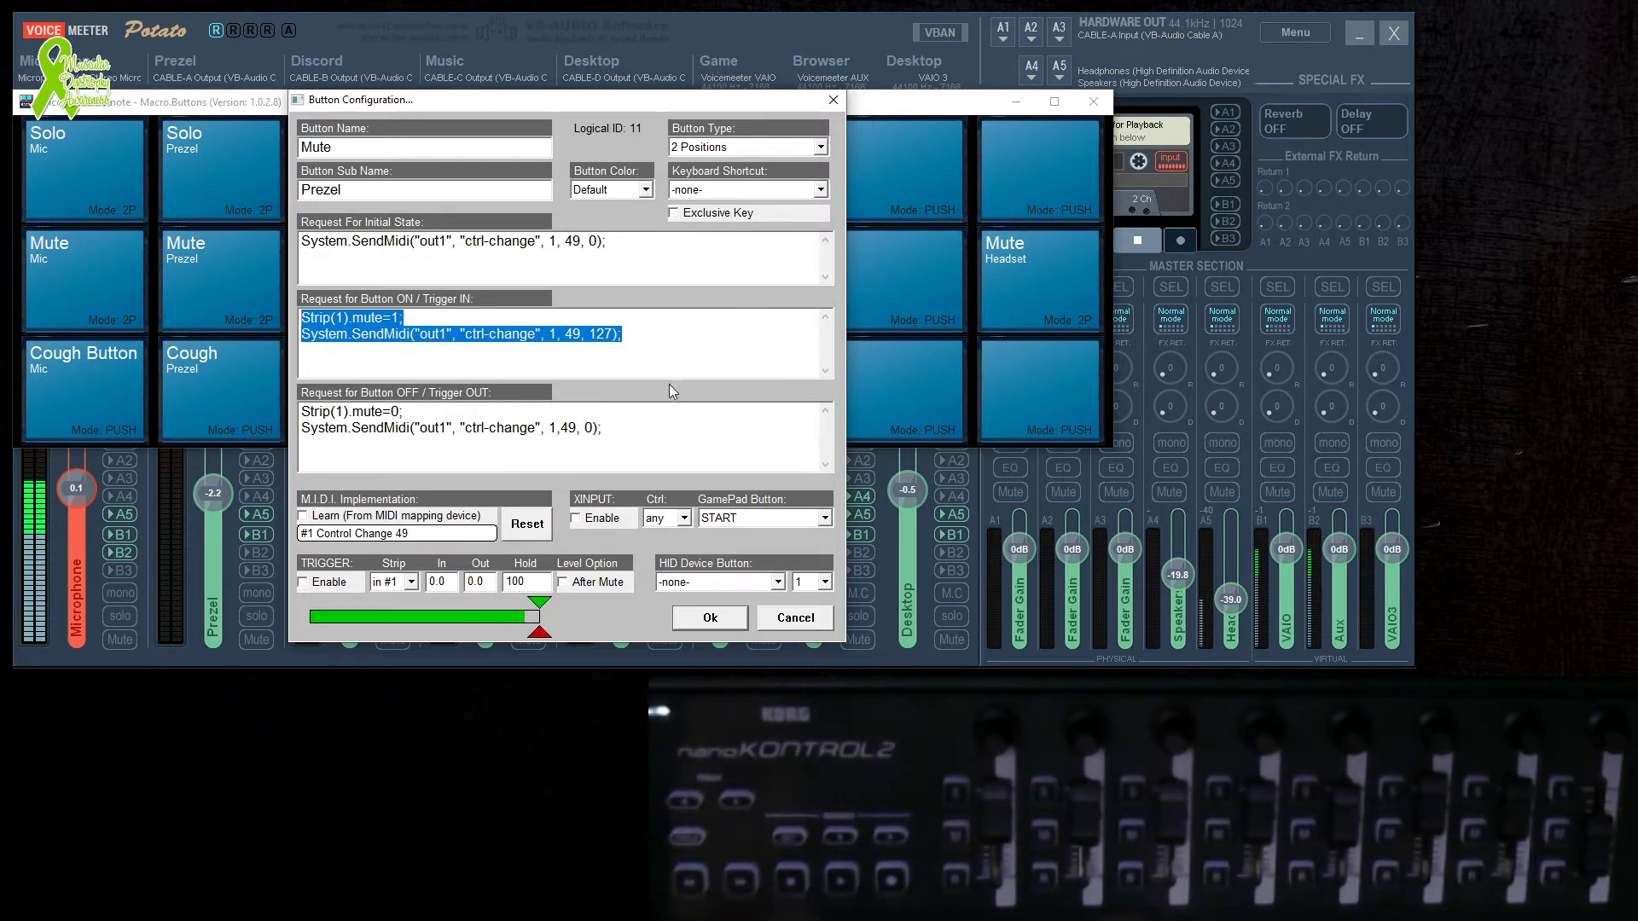
{"action": "left_click", "coordinate": [717, 619]}
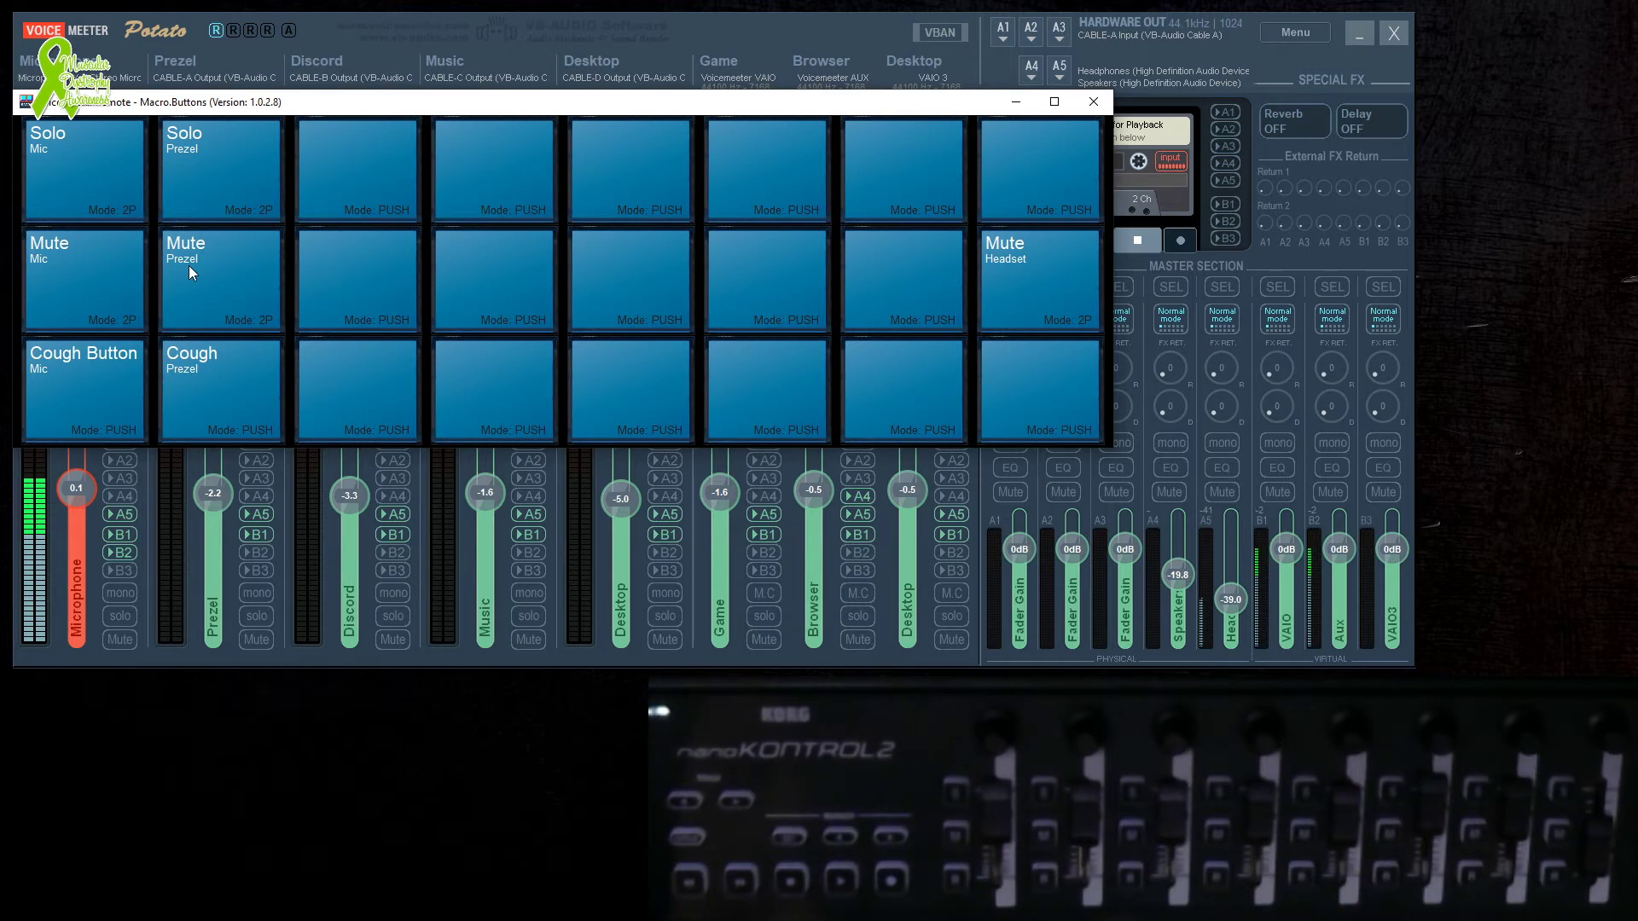
Configure the empty macro button beside Mute Prezel with the name Mute and sub name Discord.
{"action": "right_click", "coordinate": [364, 272]}
{"action": "left_click_drag", "start_coordinate": [417, 217], "coordinate": [523, 227]}
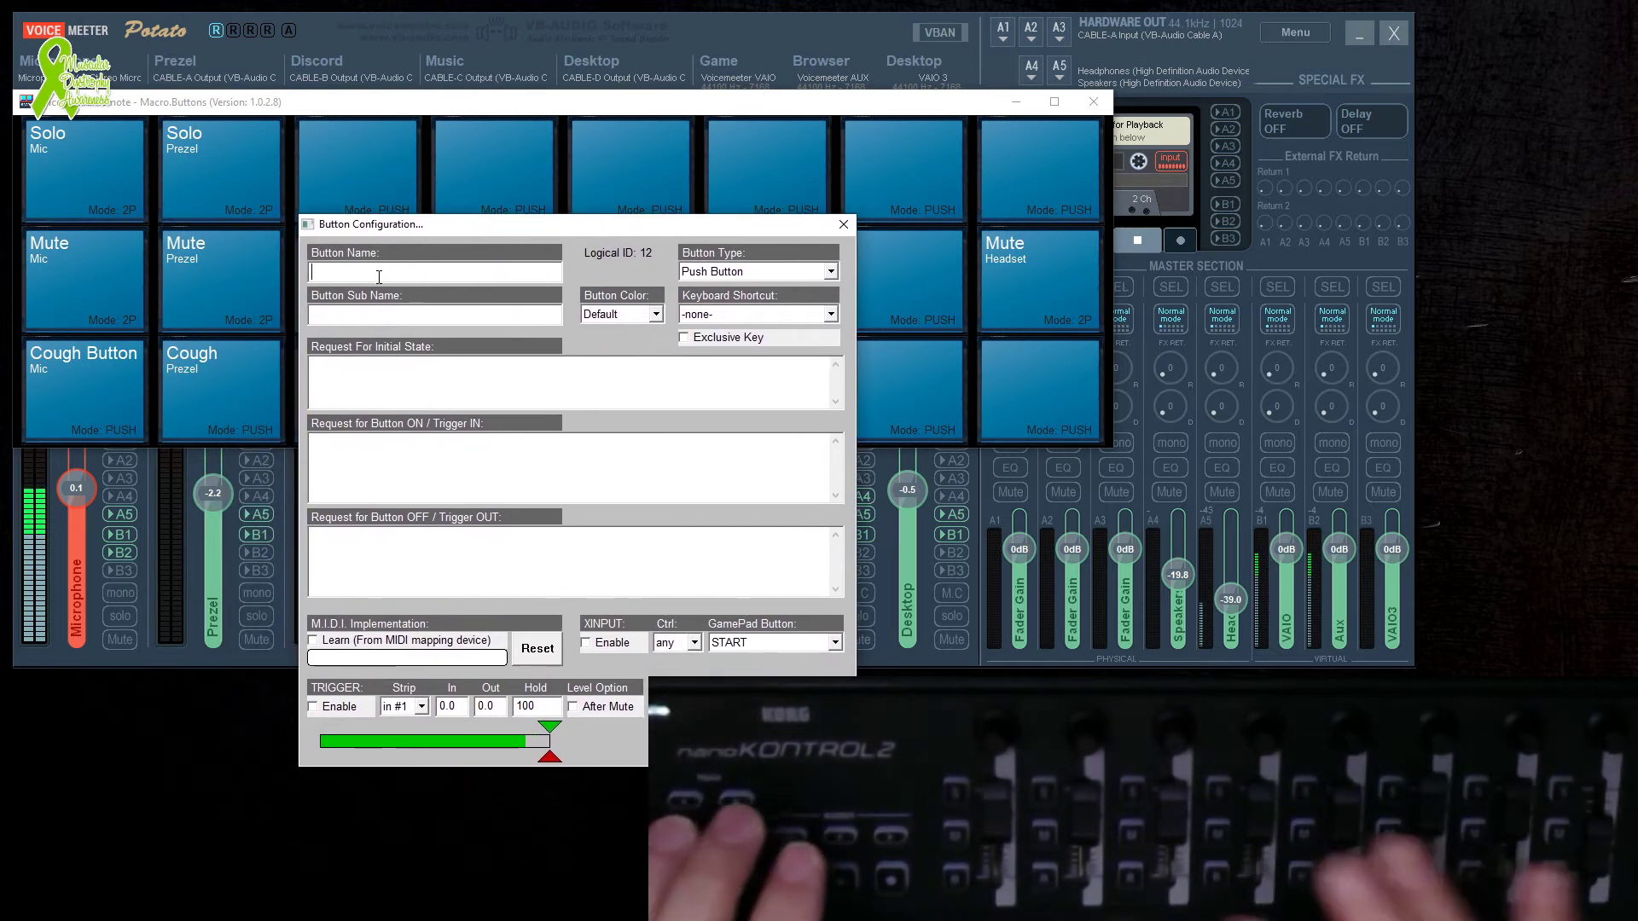
{"action": "type", "text": "Mute"}
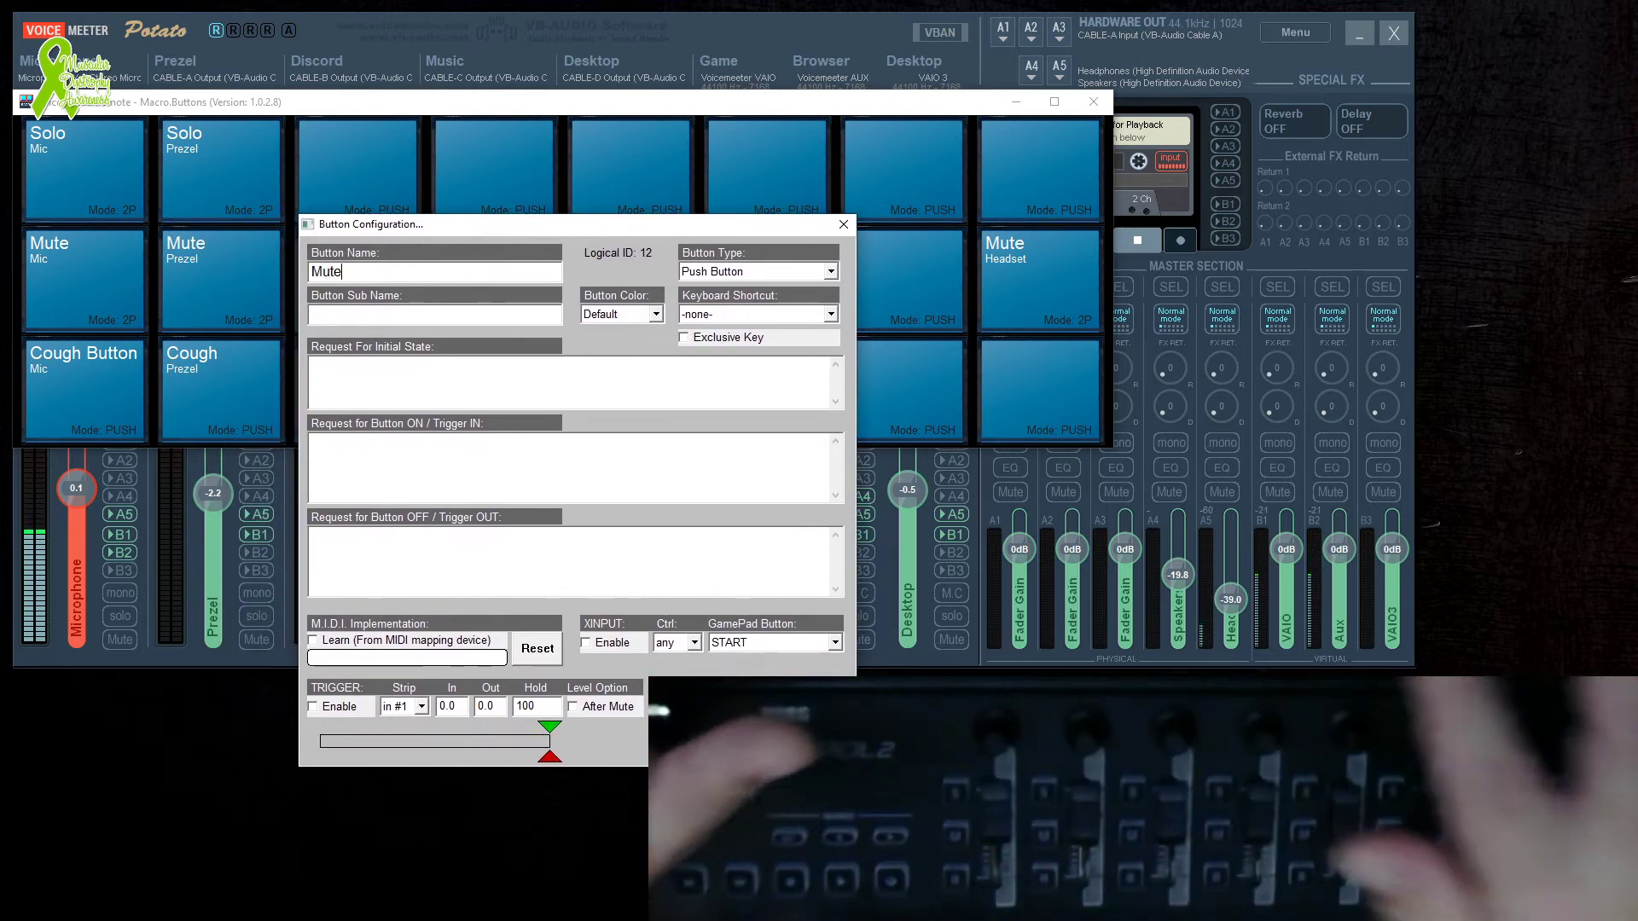
{"action": "left_click", "coordinate": [359, 314]}
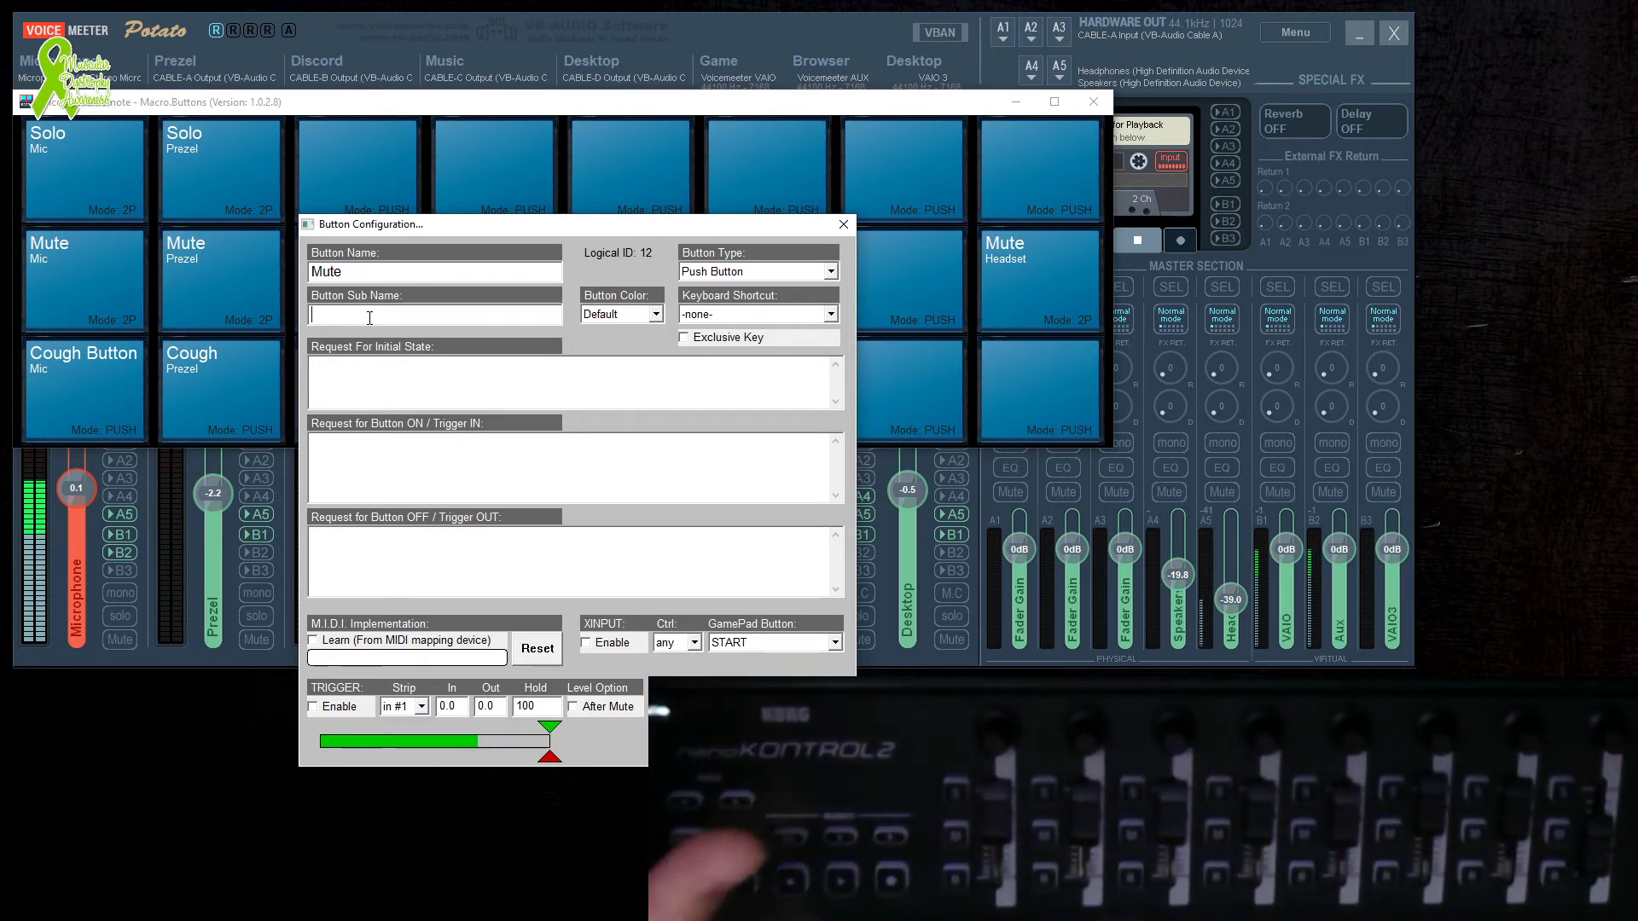
{"action": "type", "text": "Discord"}
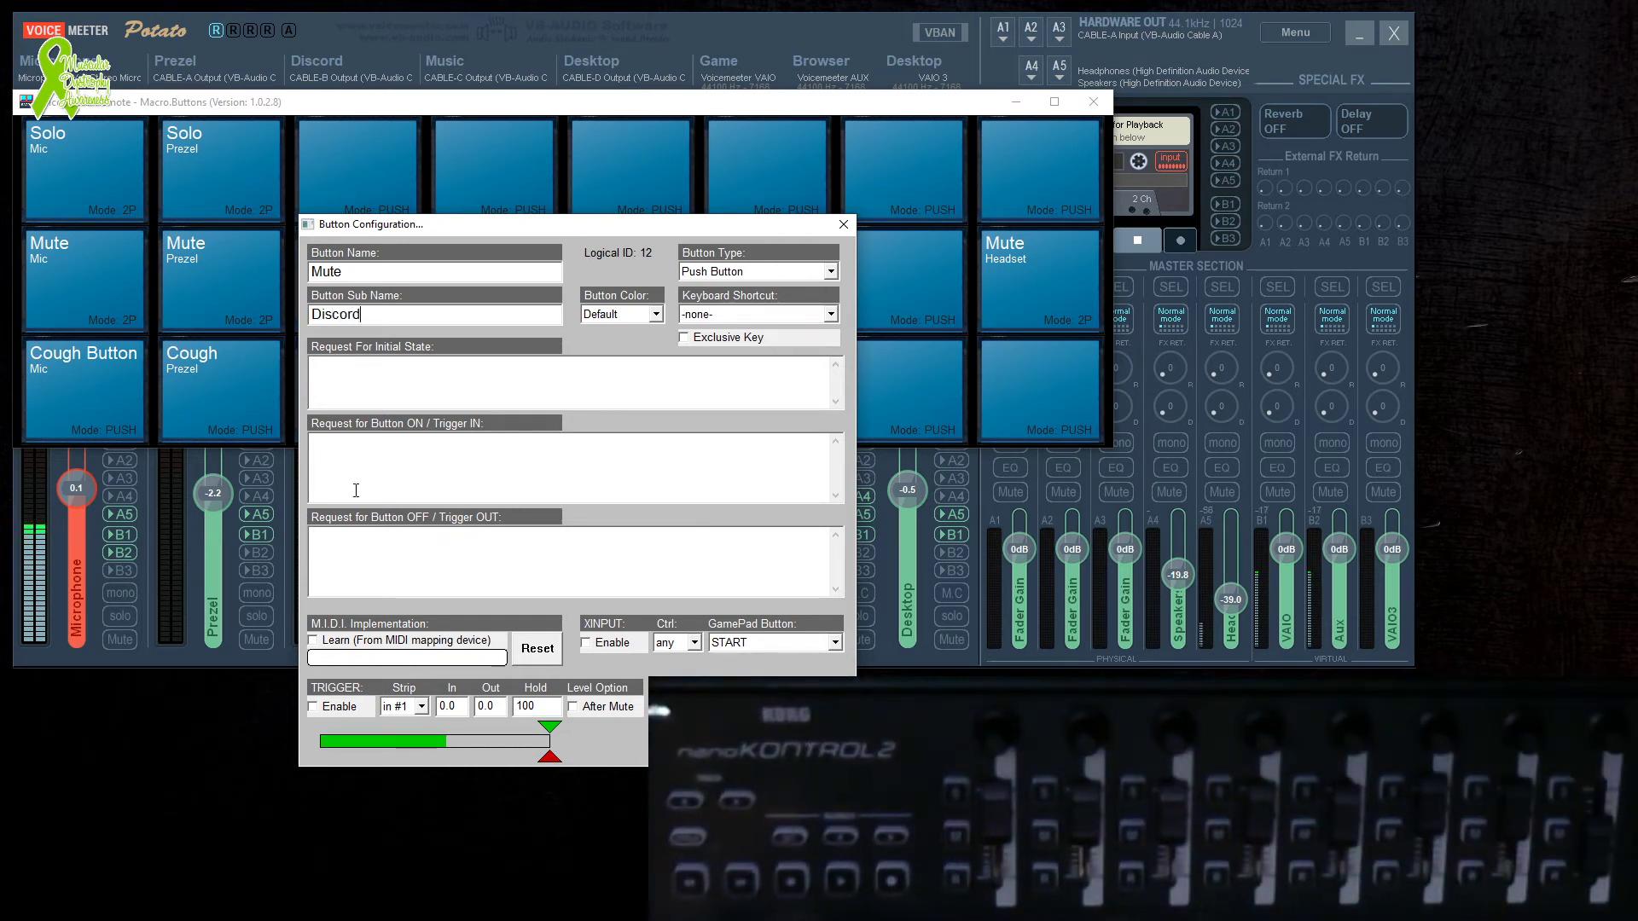
Paste the copied mute code into the Discord button's Button ON request and close its configuration.
{"action": "left_click", "coordinate": [366, 476]}
{"action": "right_click", "coordinate": [365, 476]}
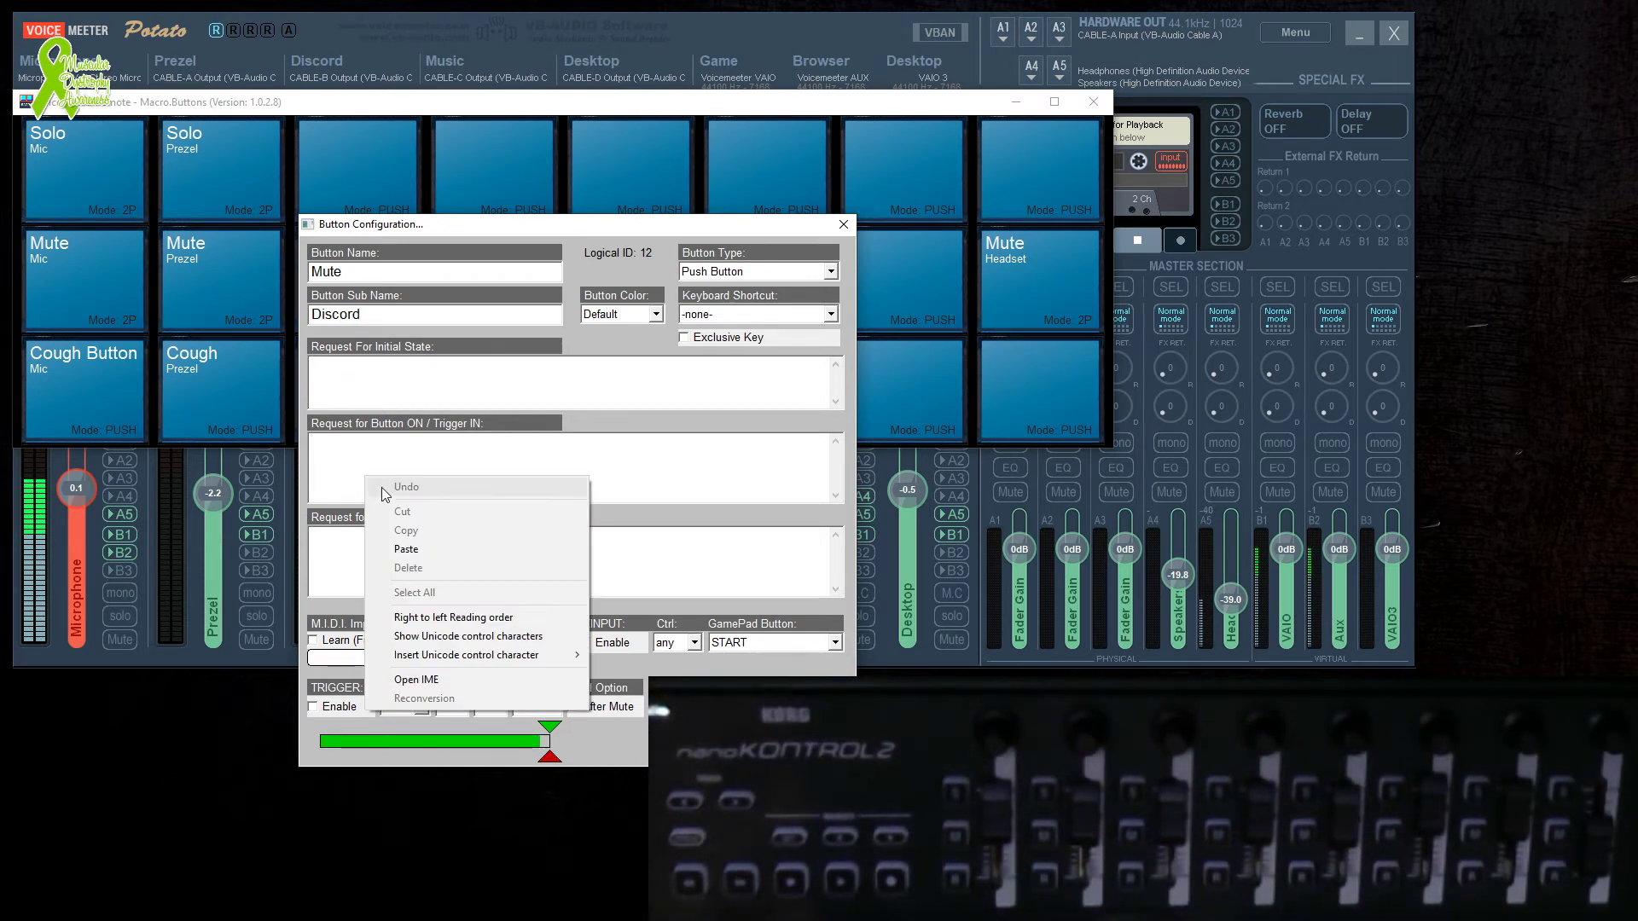
{"action": "left_click", "coordinate": [412, 544]}
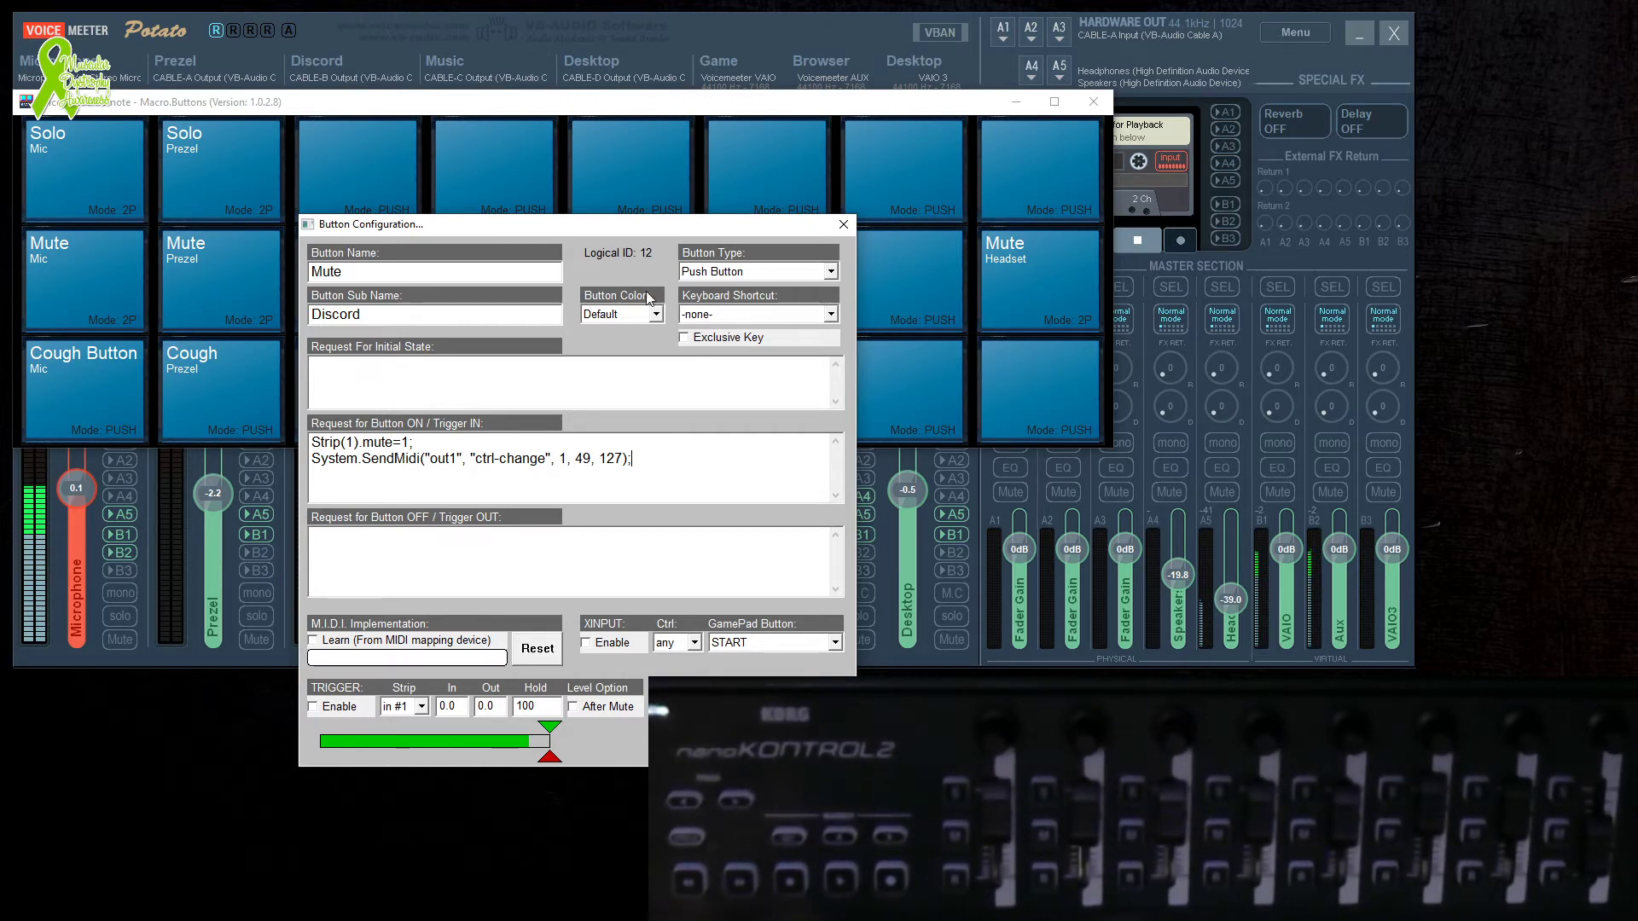
{"action": "key", "text": "Escape"}
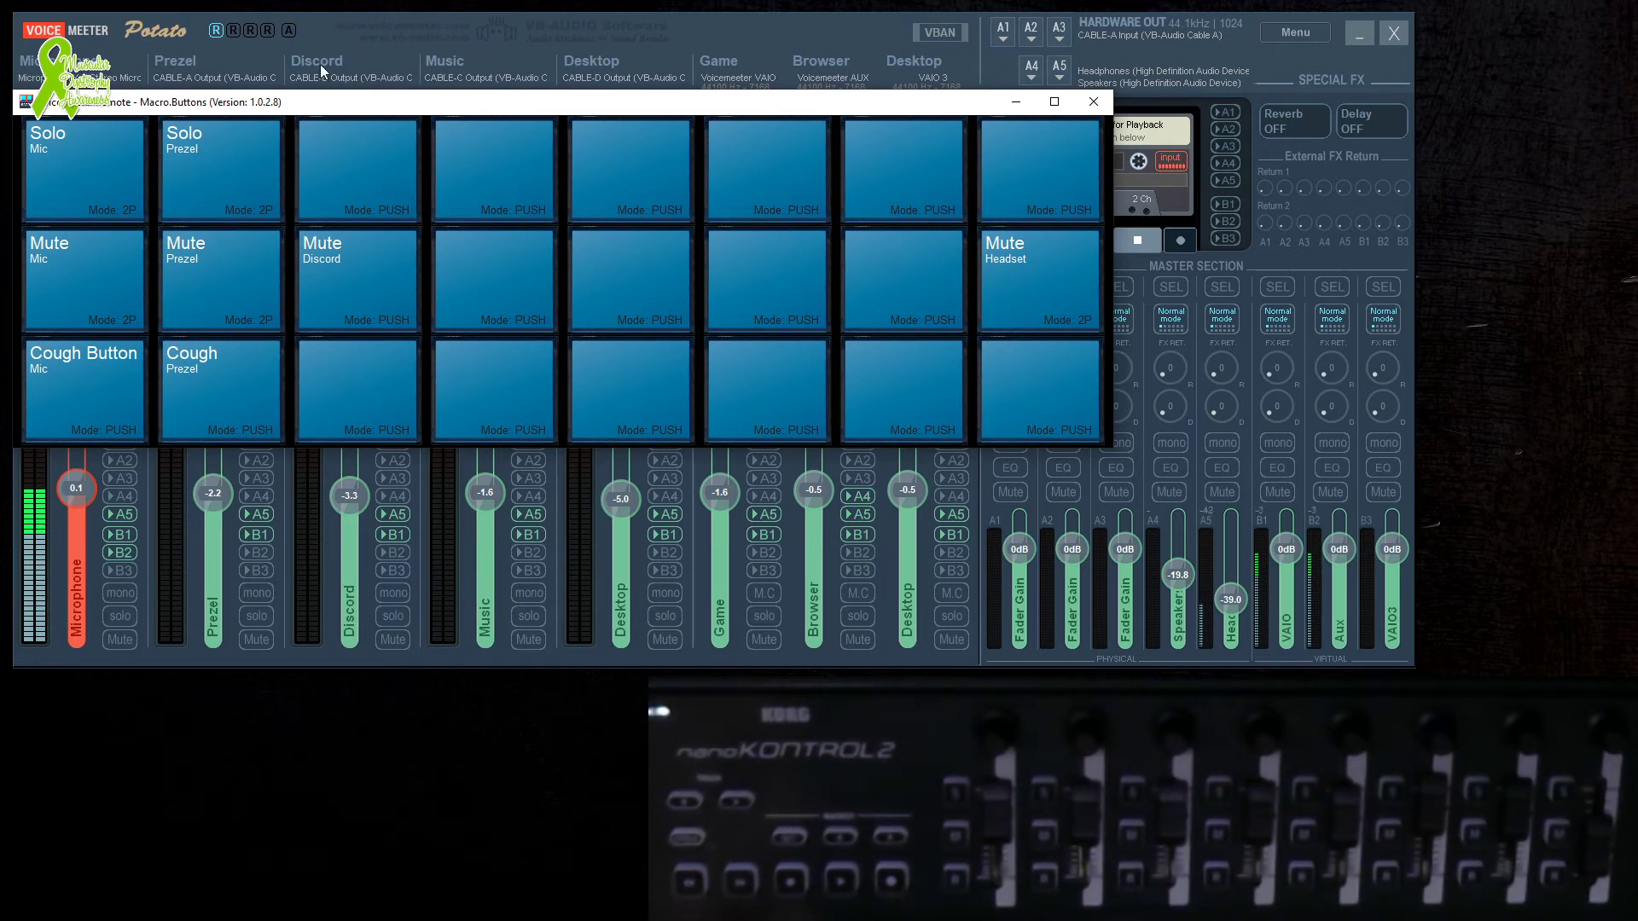
Reopen the Mute Discord button's configuration and set the strip number in its ON request to Strip(2).
{"action": "right_click", "coordinate": [340, 270]}
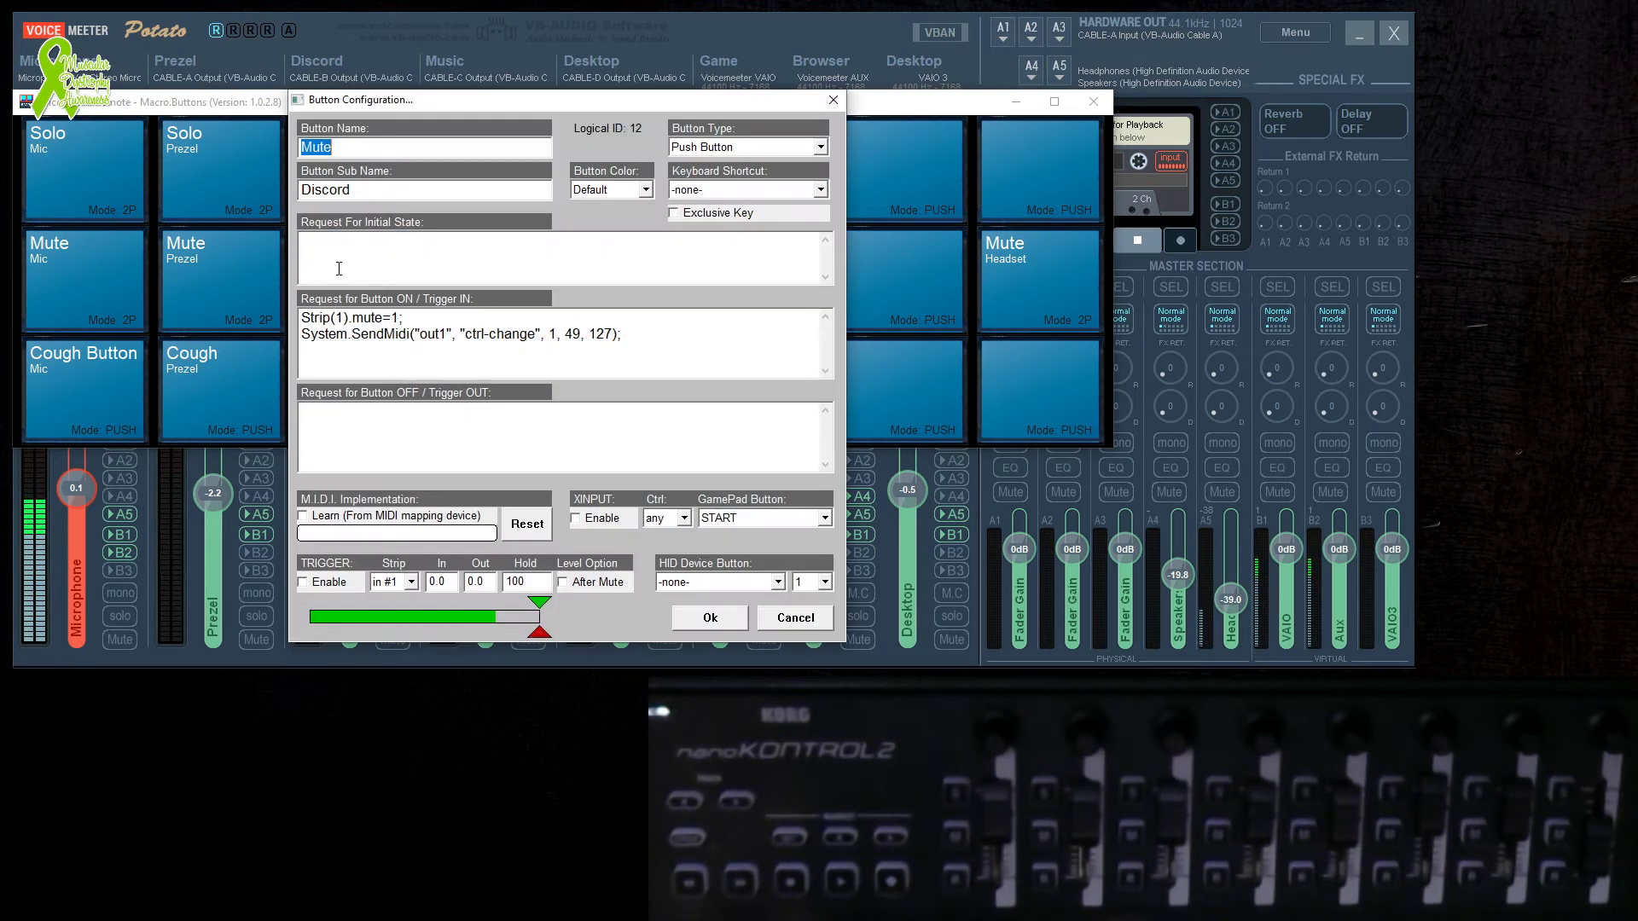
{"action": "left_click", "coordinate": [372, 333]}
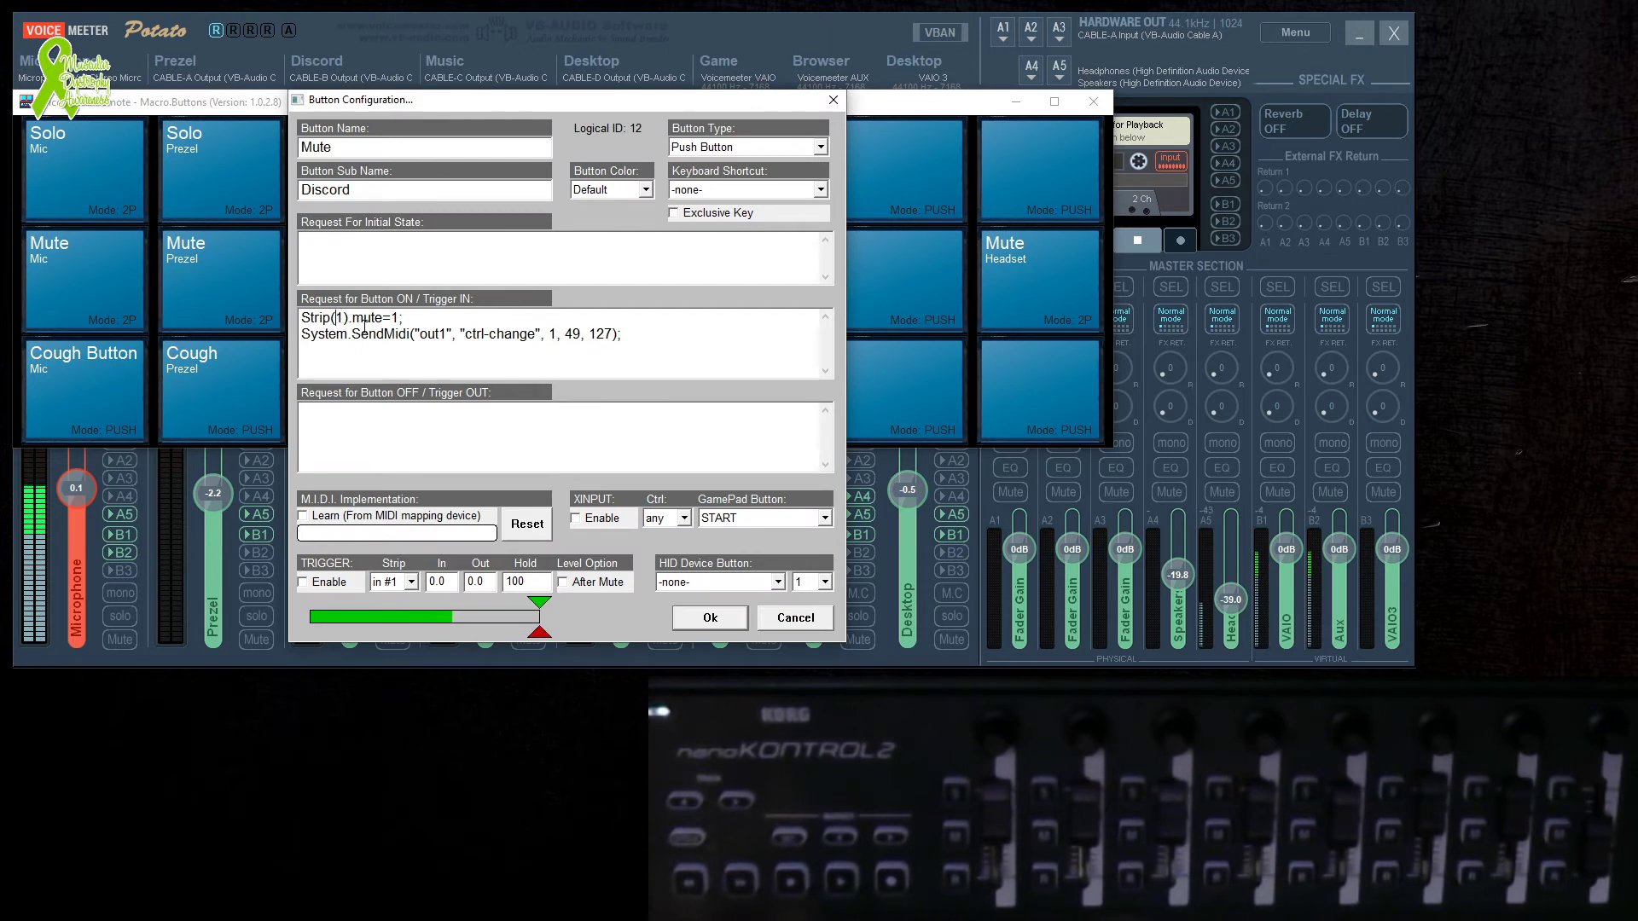
{"action": "left_click", "coordinate": [339, 317]}
{"action": "key", "text": "BackSpace"}
{"action": "type", "text": "2"}
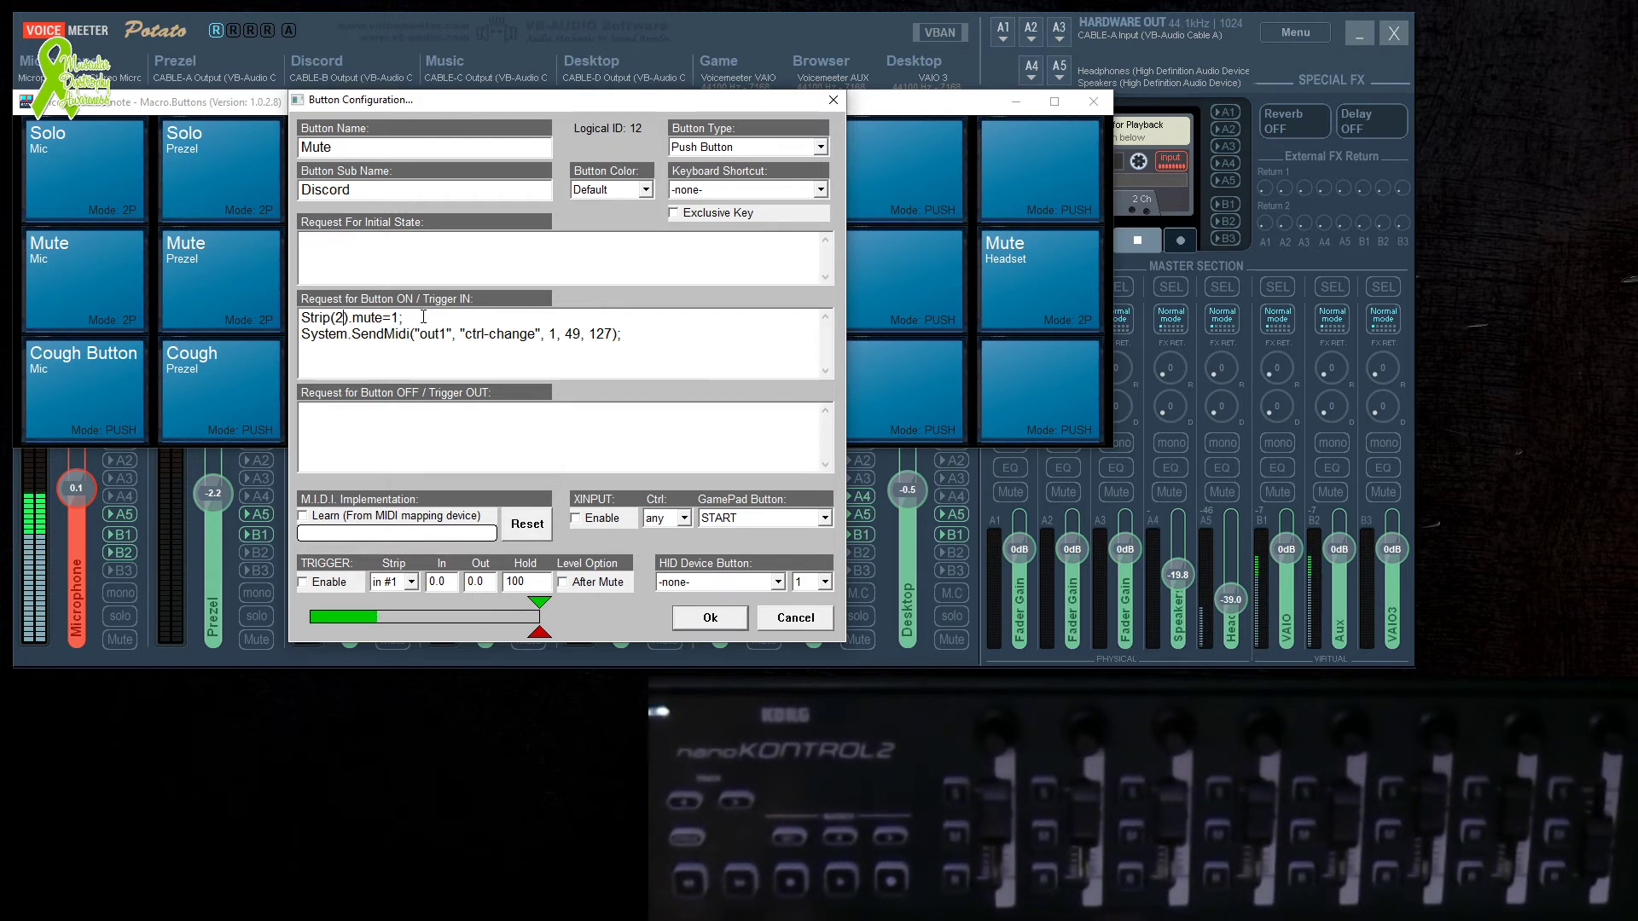
Copy the System.SendMidi line from the ON request into the Request For Initial State.
{"action": "left_click_drag", "start_coordinate": [302, 333], "coordinate": [622, 335]}
{"action": "right_click", "coordinate": [545, 338]}
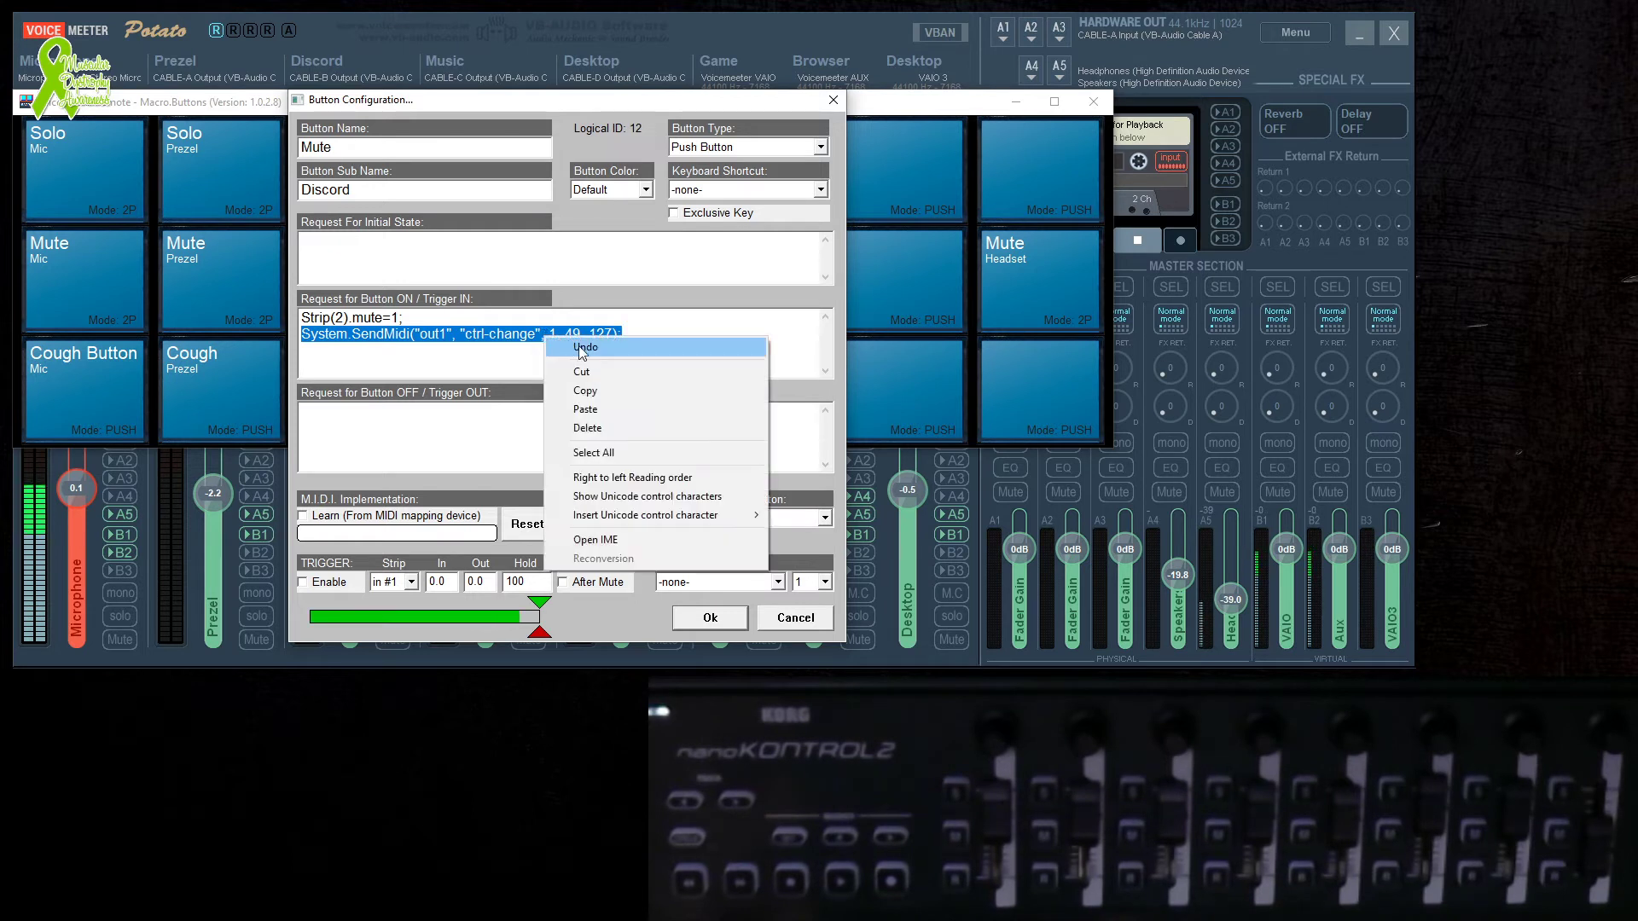
{"action": "left_click", "coordinate": [612, 391]}
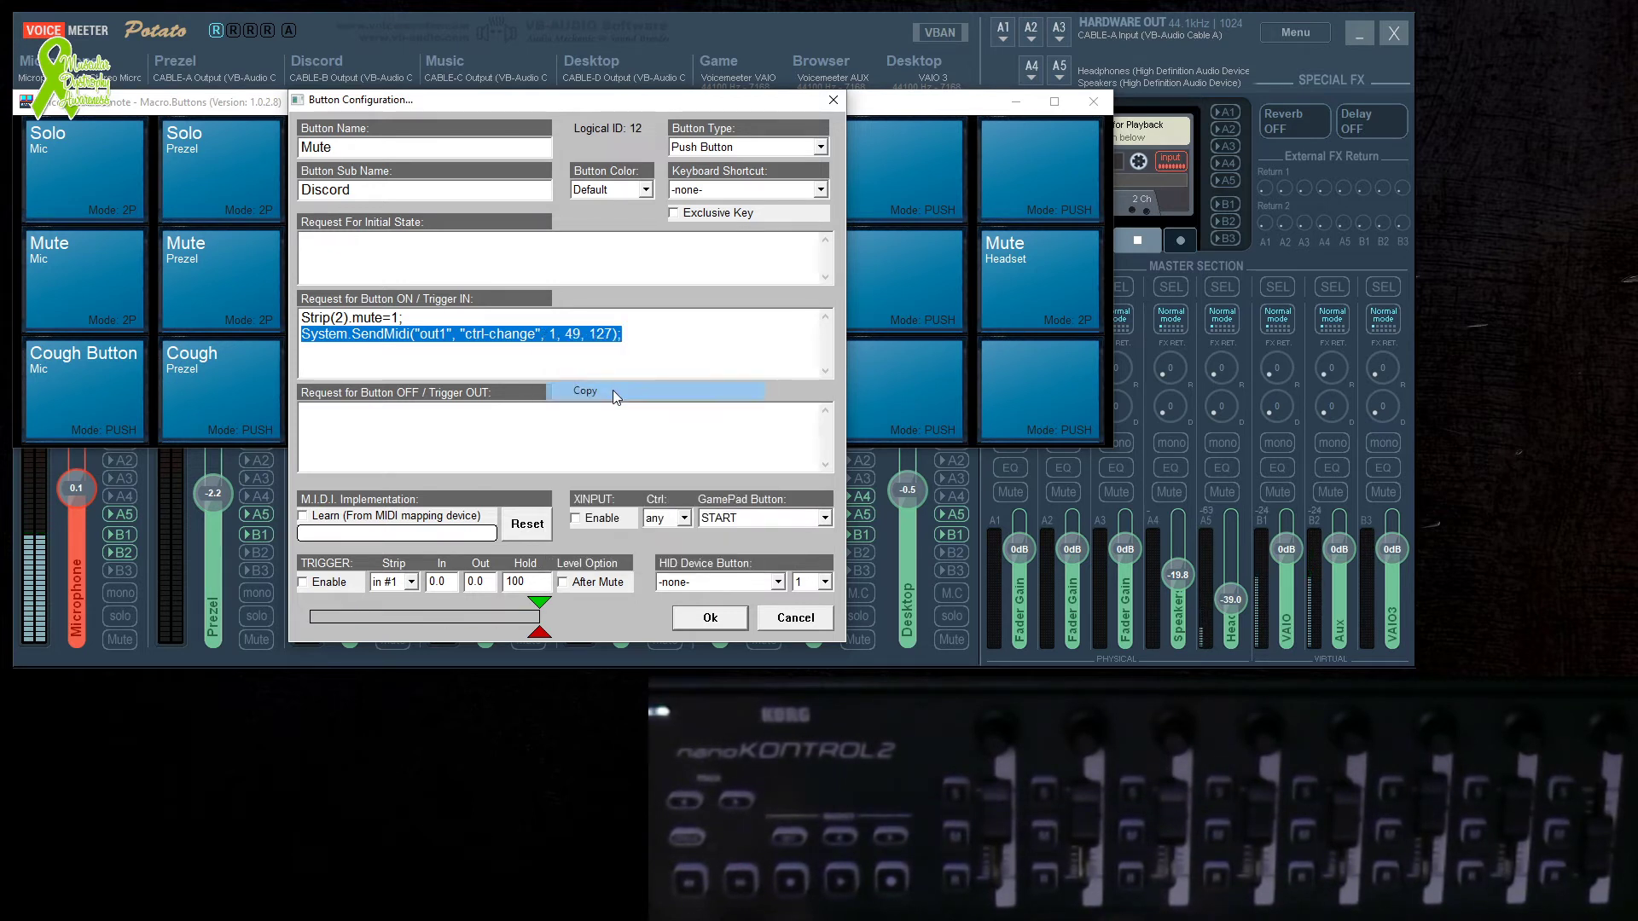
{"action": "right_click", "coordinate": [447, 266]}
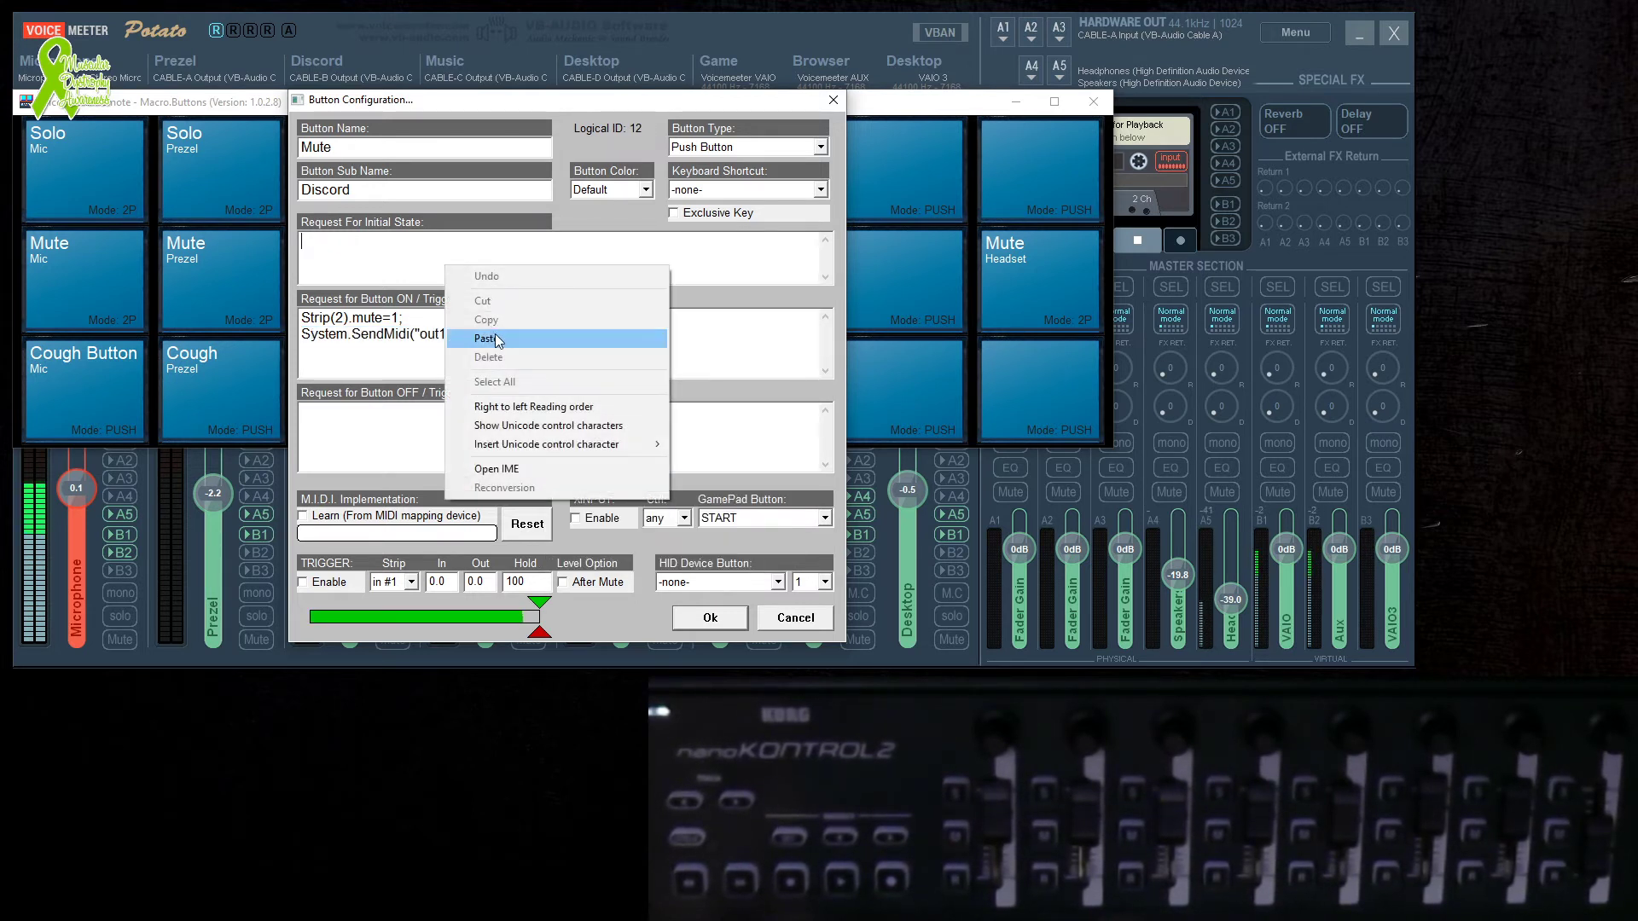
{"action": "left_click", "coordinate": [484, 338]}
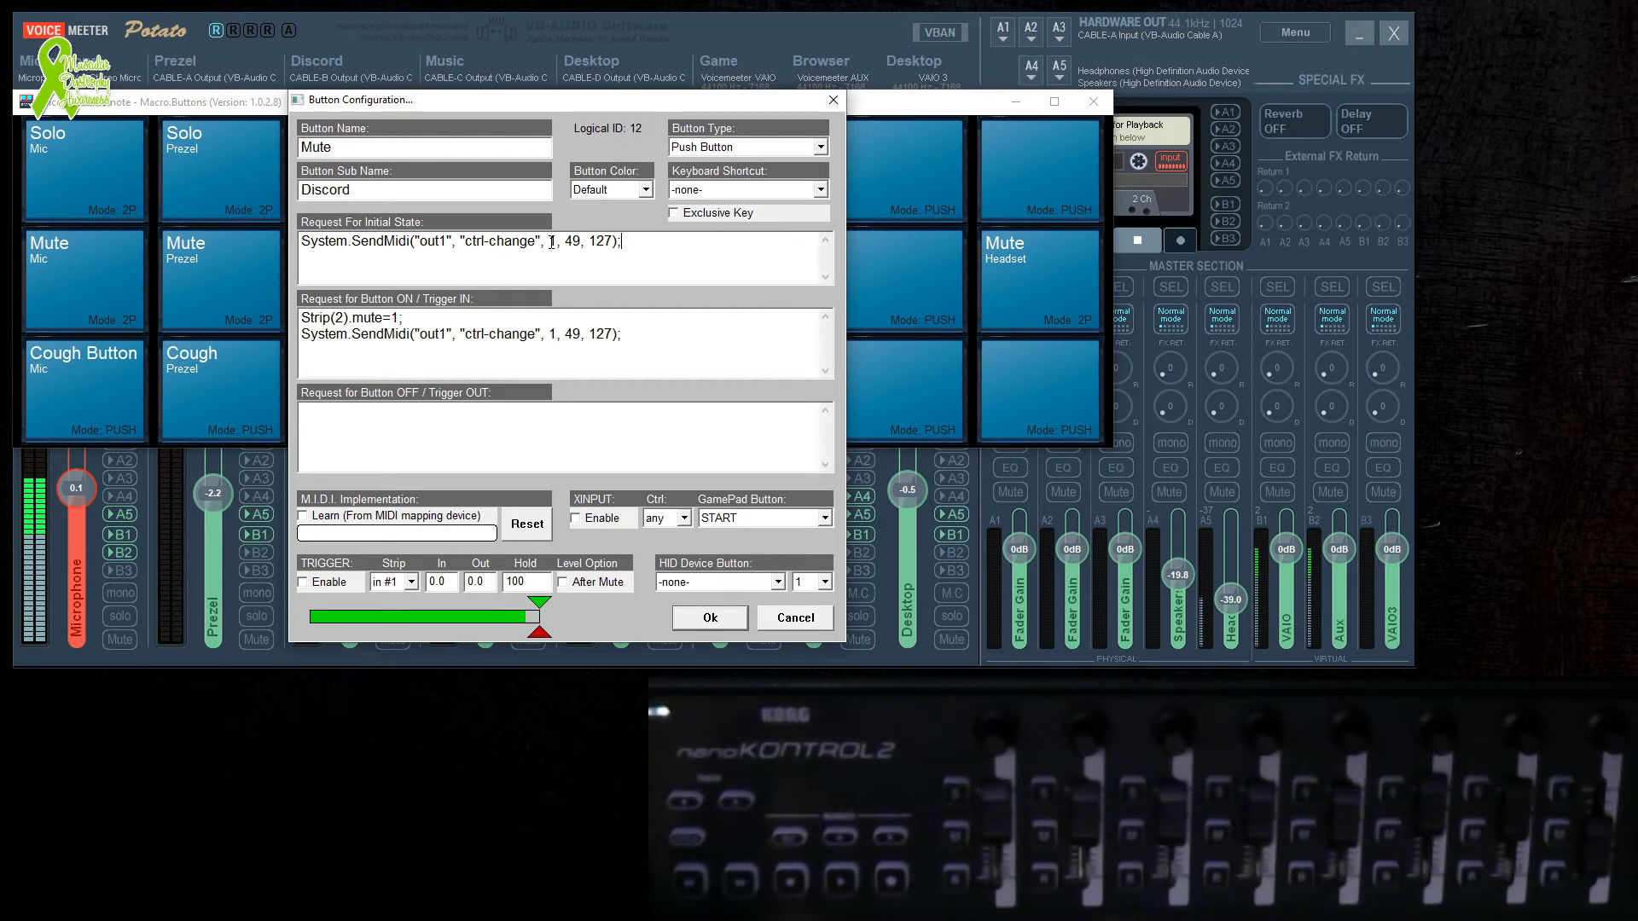
Set the initial-state MIDI message to control number 50 with value 0.
{"action": "left_click", "coordinate": [553, 242]}
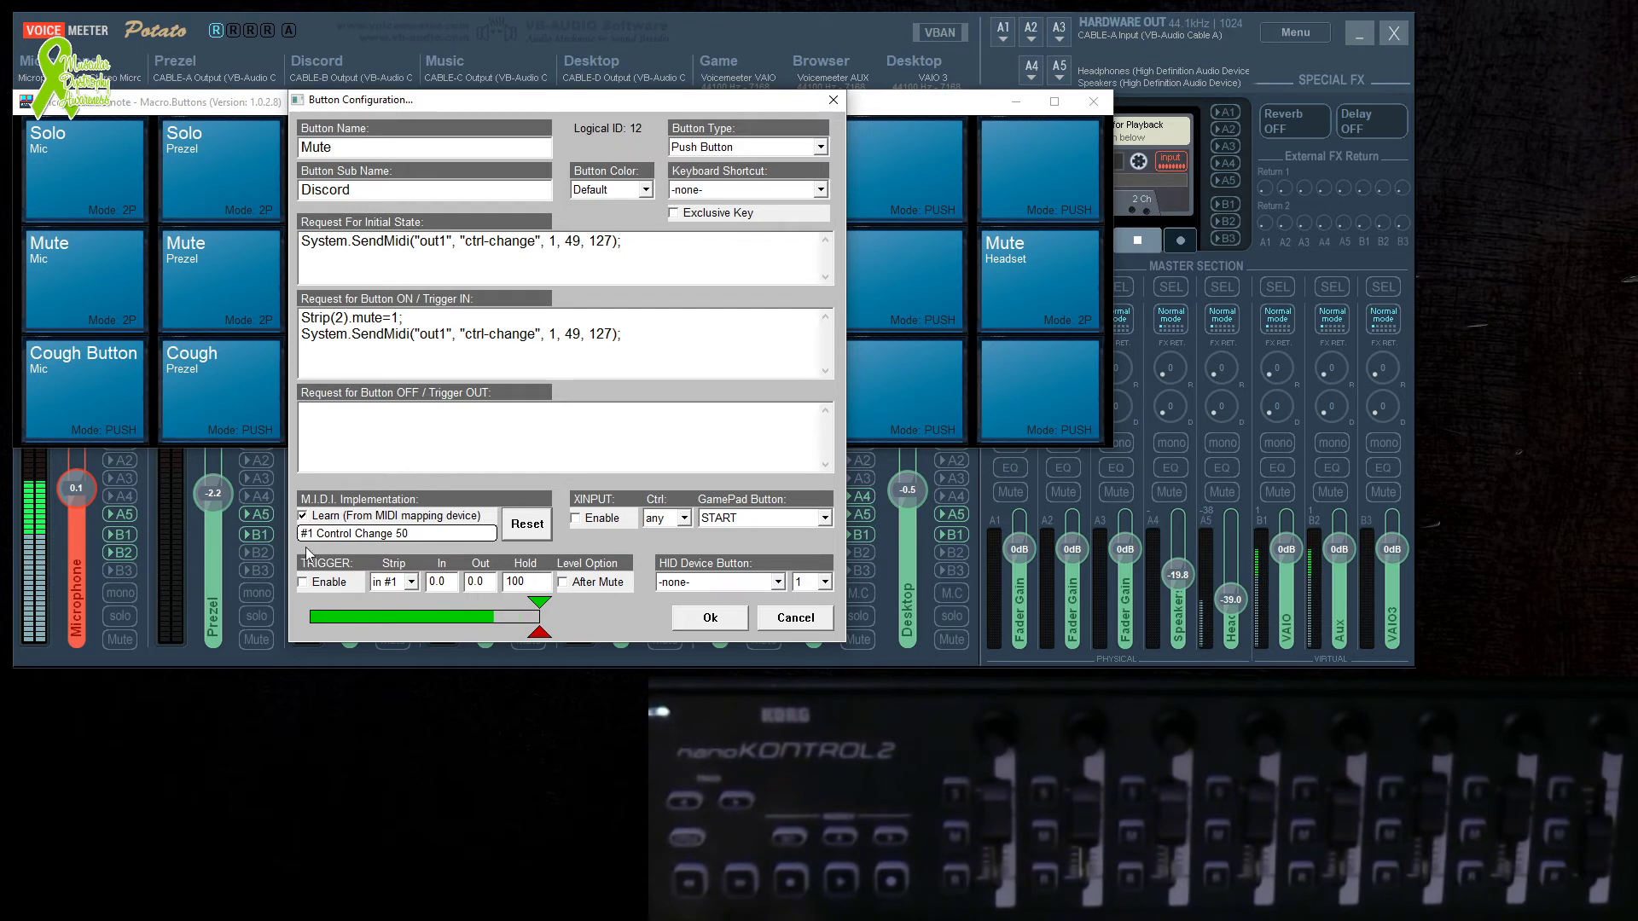
{"action": "double_click", "coordinate": [568, 242]}
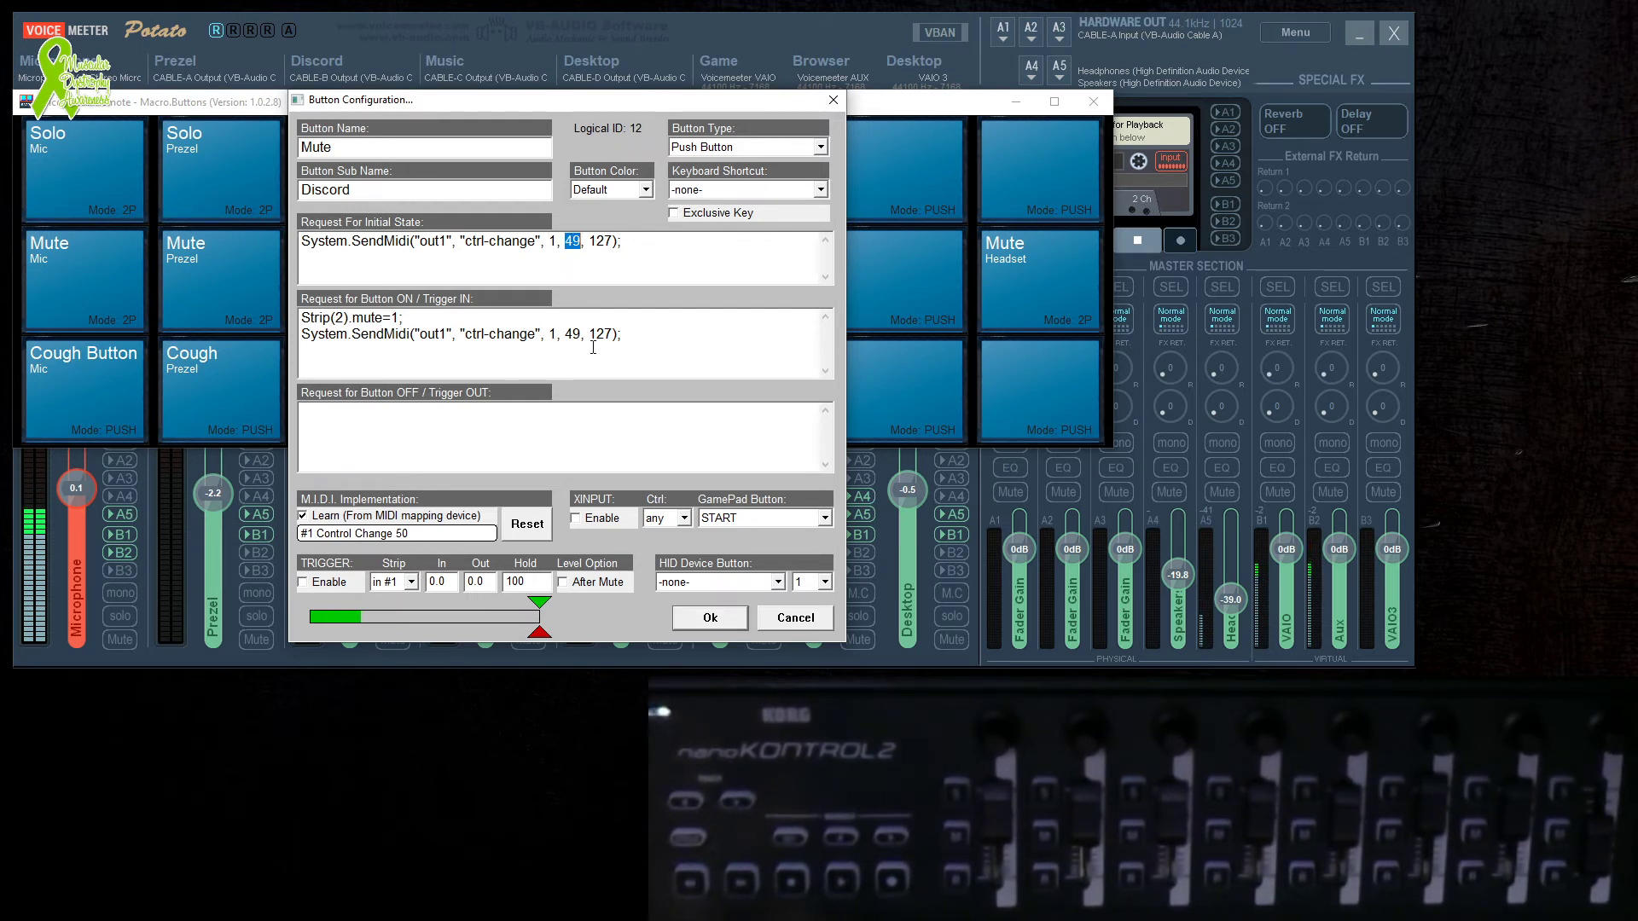
{"action": "double_click", "coordinate": [603, 241]}
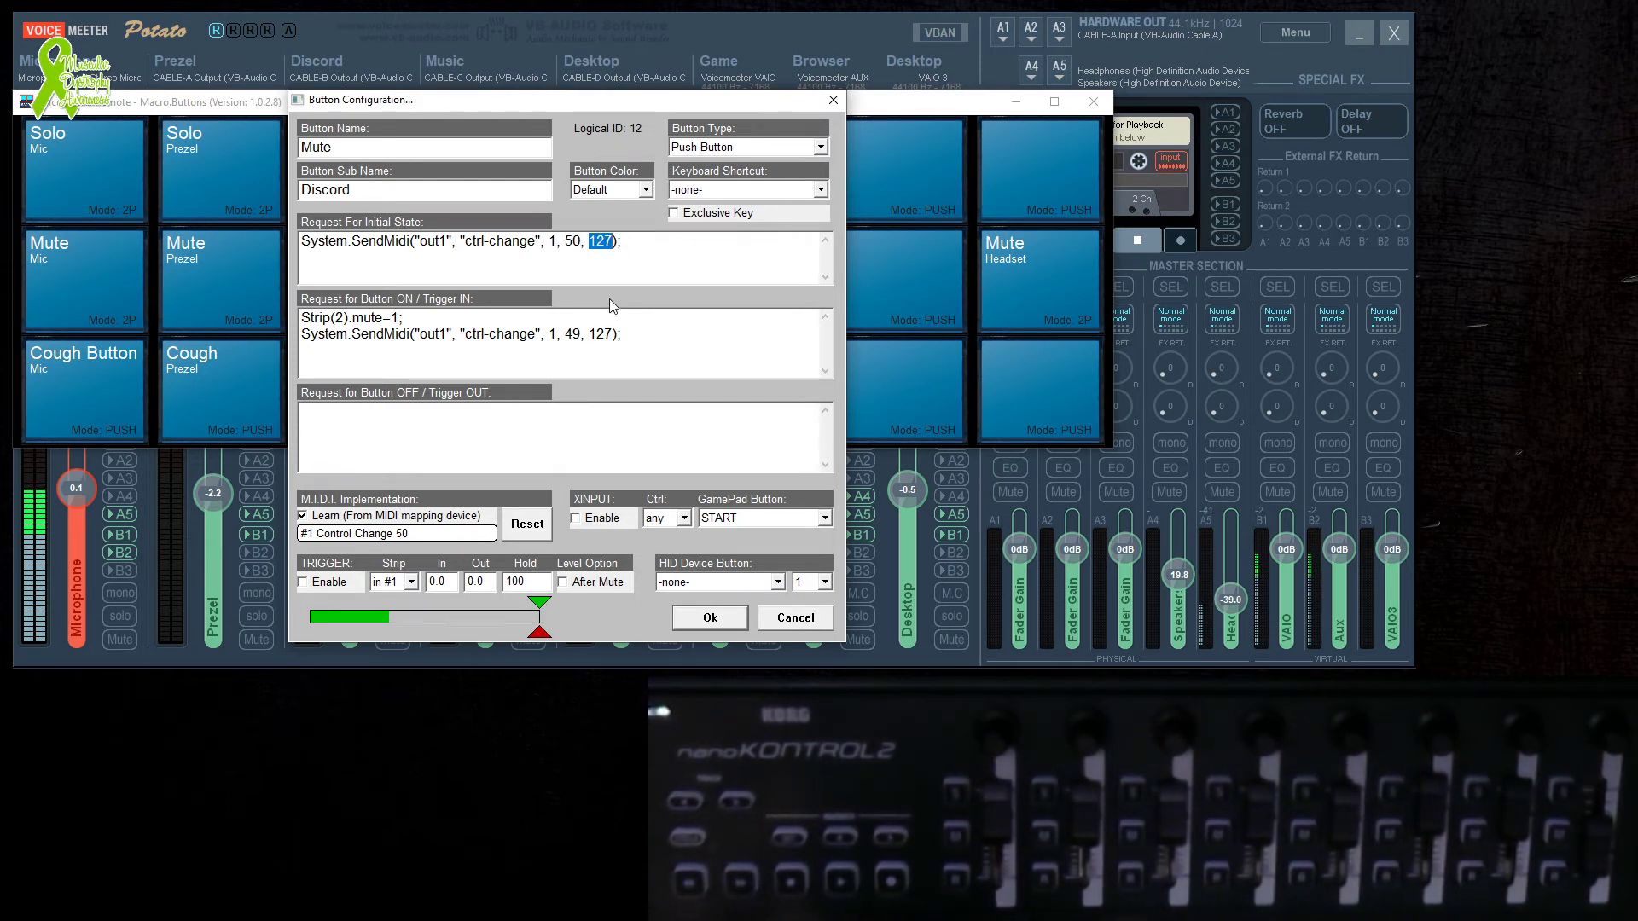
{"action": "type", "text": "0"}
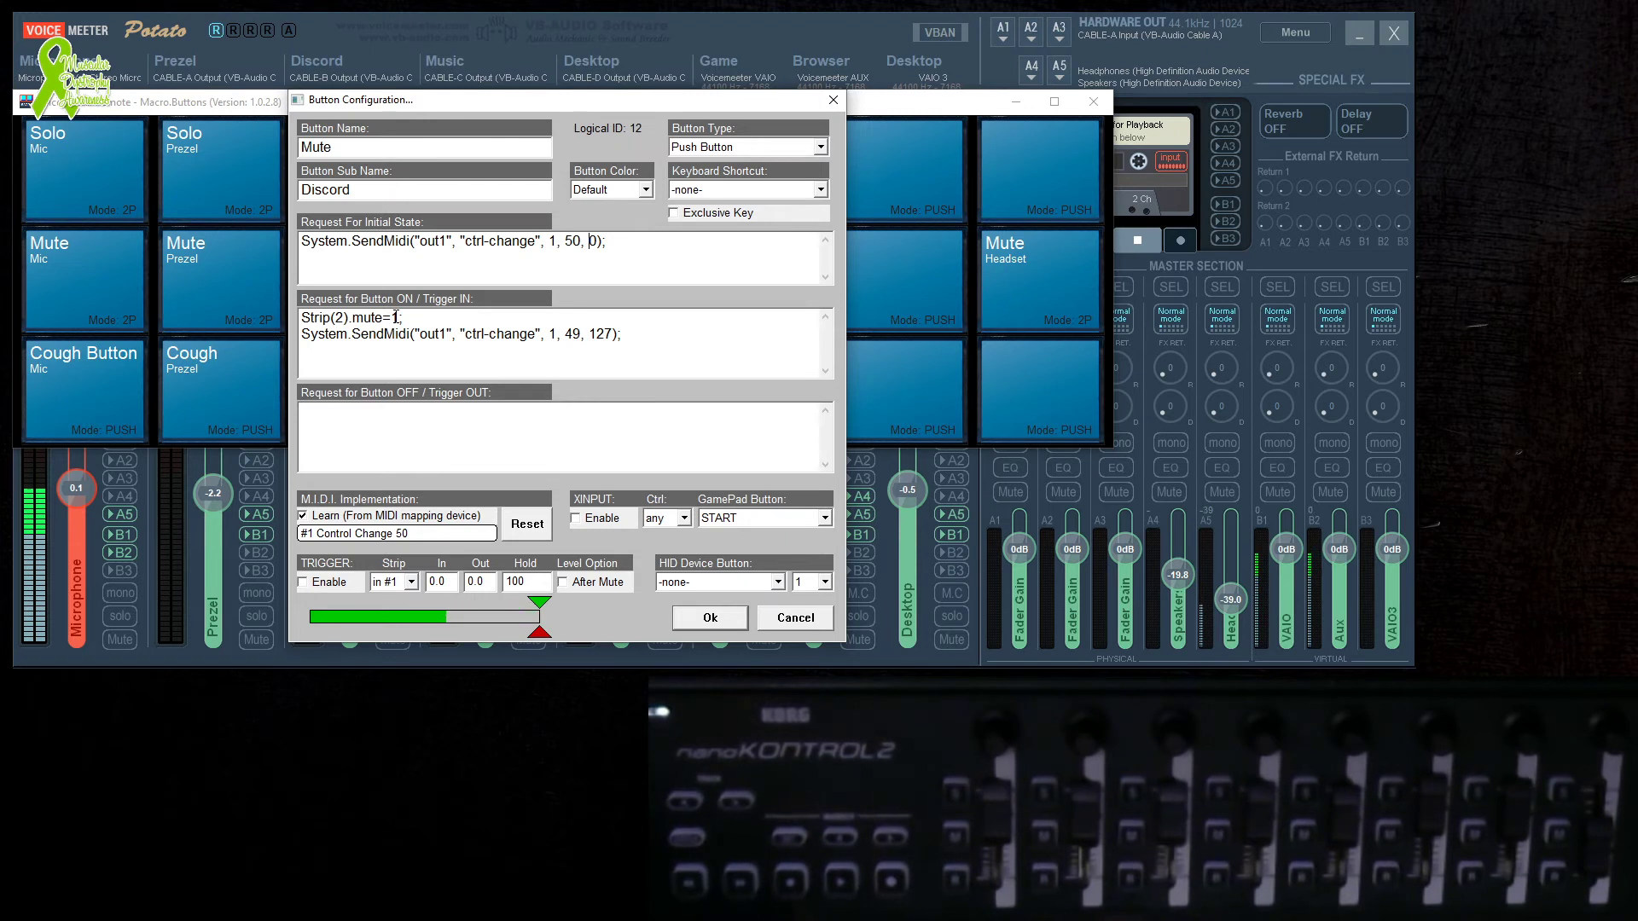
Copy both lines of the Button ON request into the Button OFF request.
{"action": "left_click_drag", "start_coordinate": [634, 323], "coordinate": [300, 316]}
{"action": "left_click", "coordinate": [307, 317]}
{"action": "left_click_drag", "start_coordinate": [622, 335], "coordinate": [302, 318]}
{"action": "right_click", "coordinate": [359, 326]}
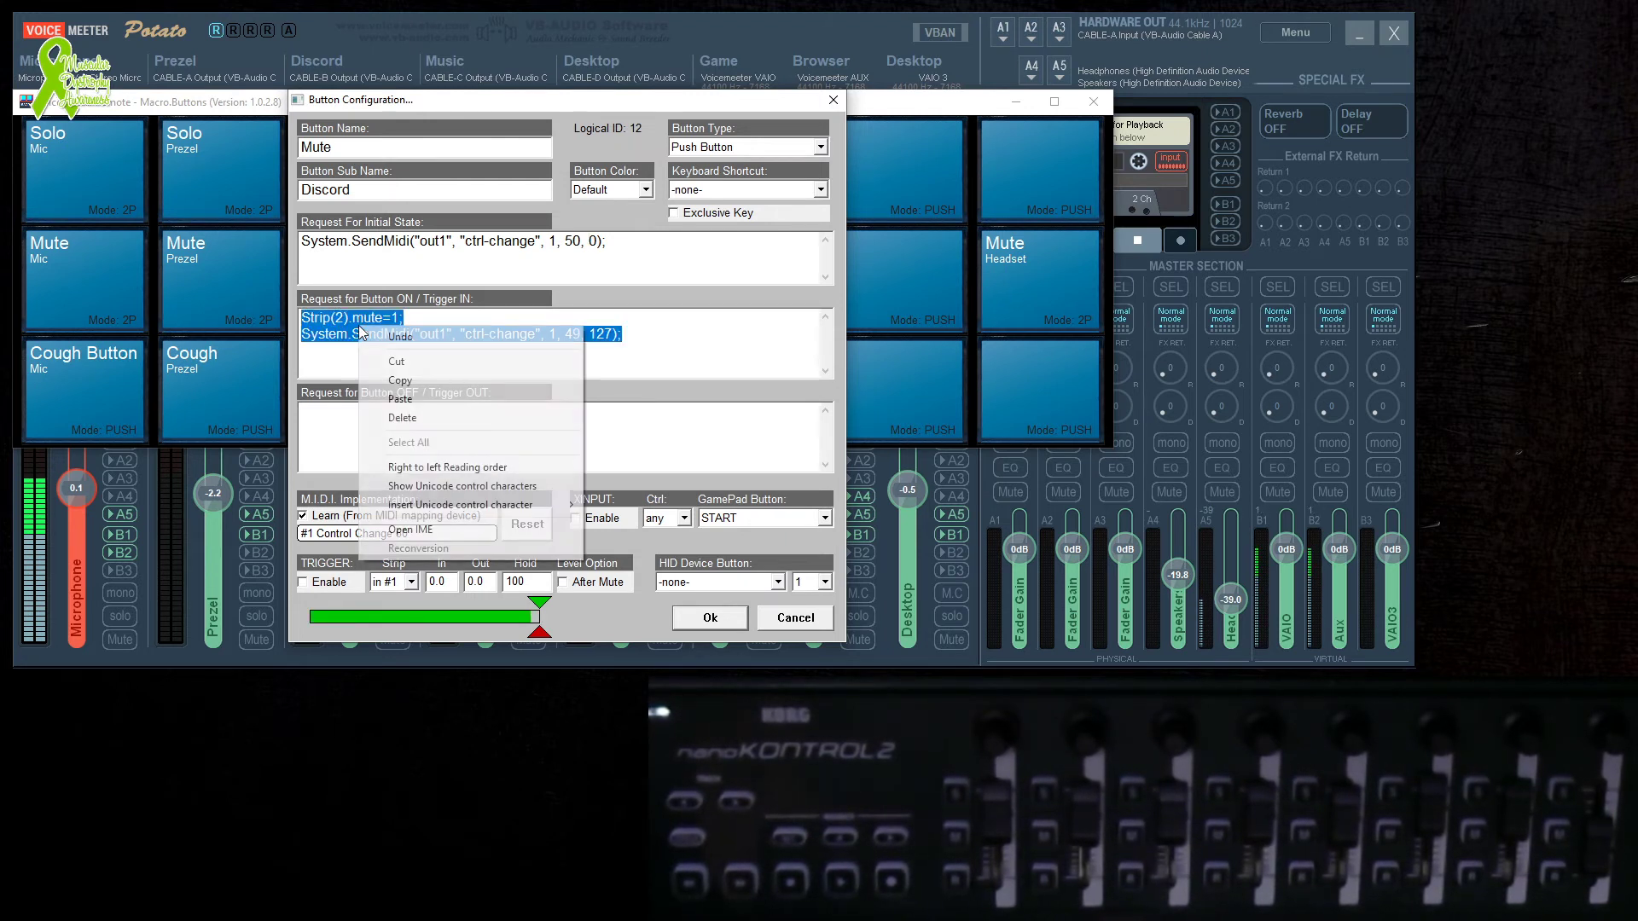
{"action": "left_click", "coordinate": [417, 381]}
{"action": "left_click", "coordinate": [404, 440]}
{"action": "right_click", "coordinate": [404, 440]}
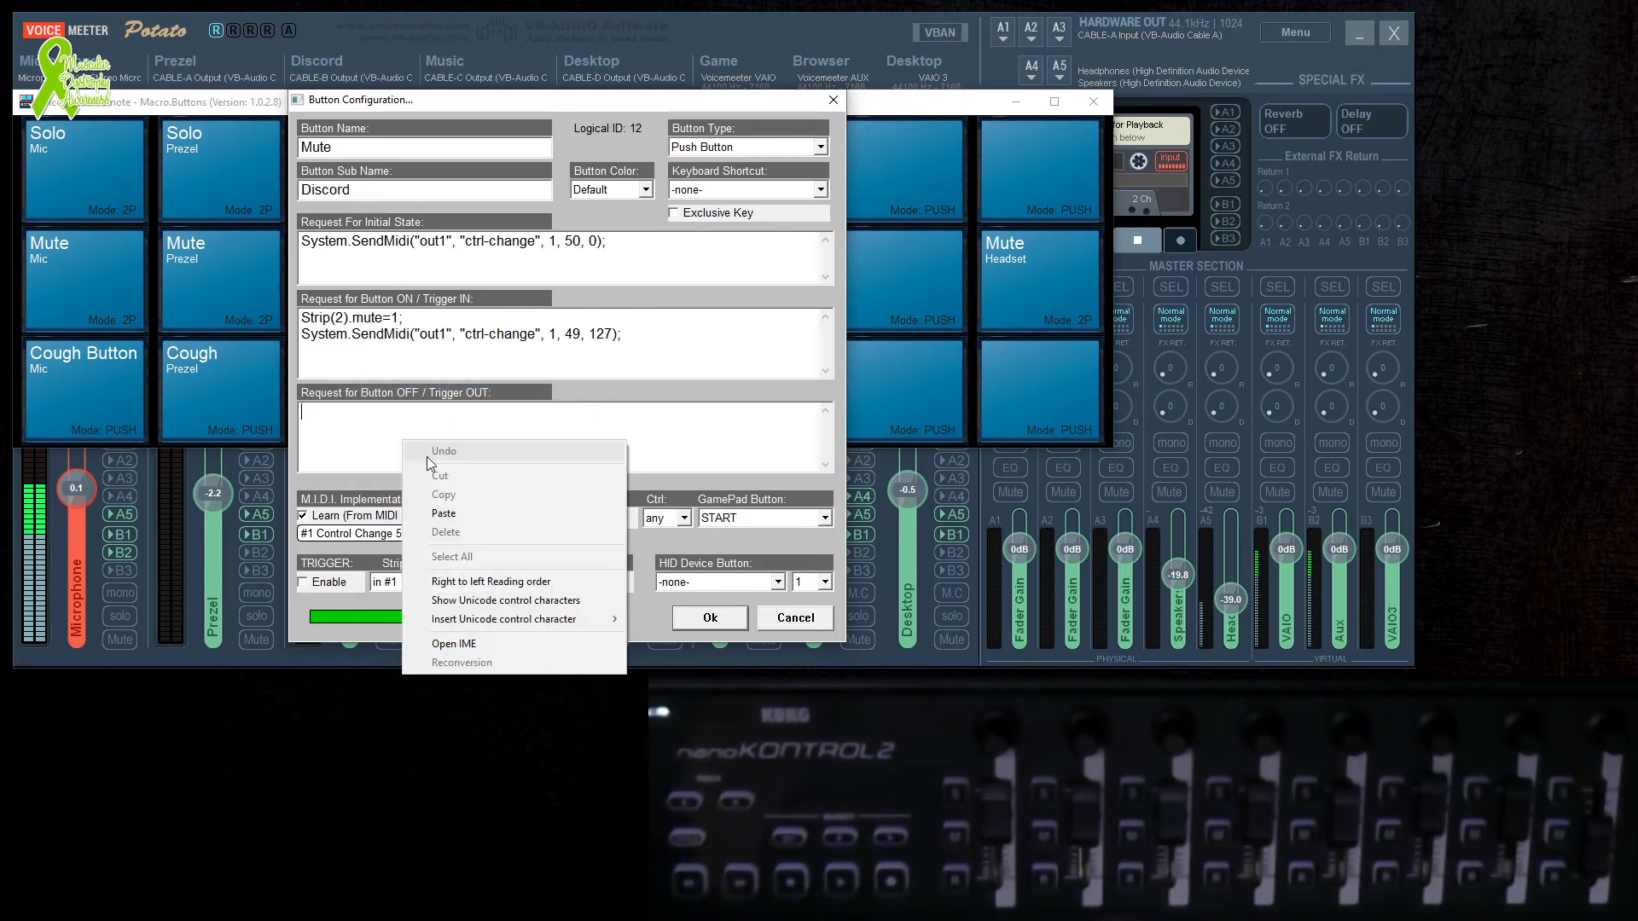
{"action": "left_click", "coordinate": [447, 513]}
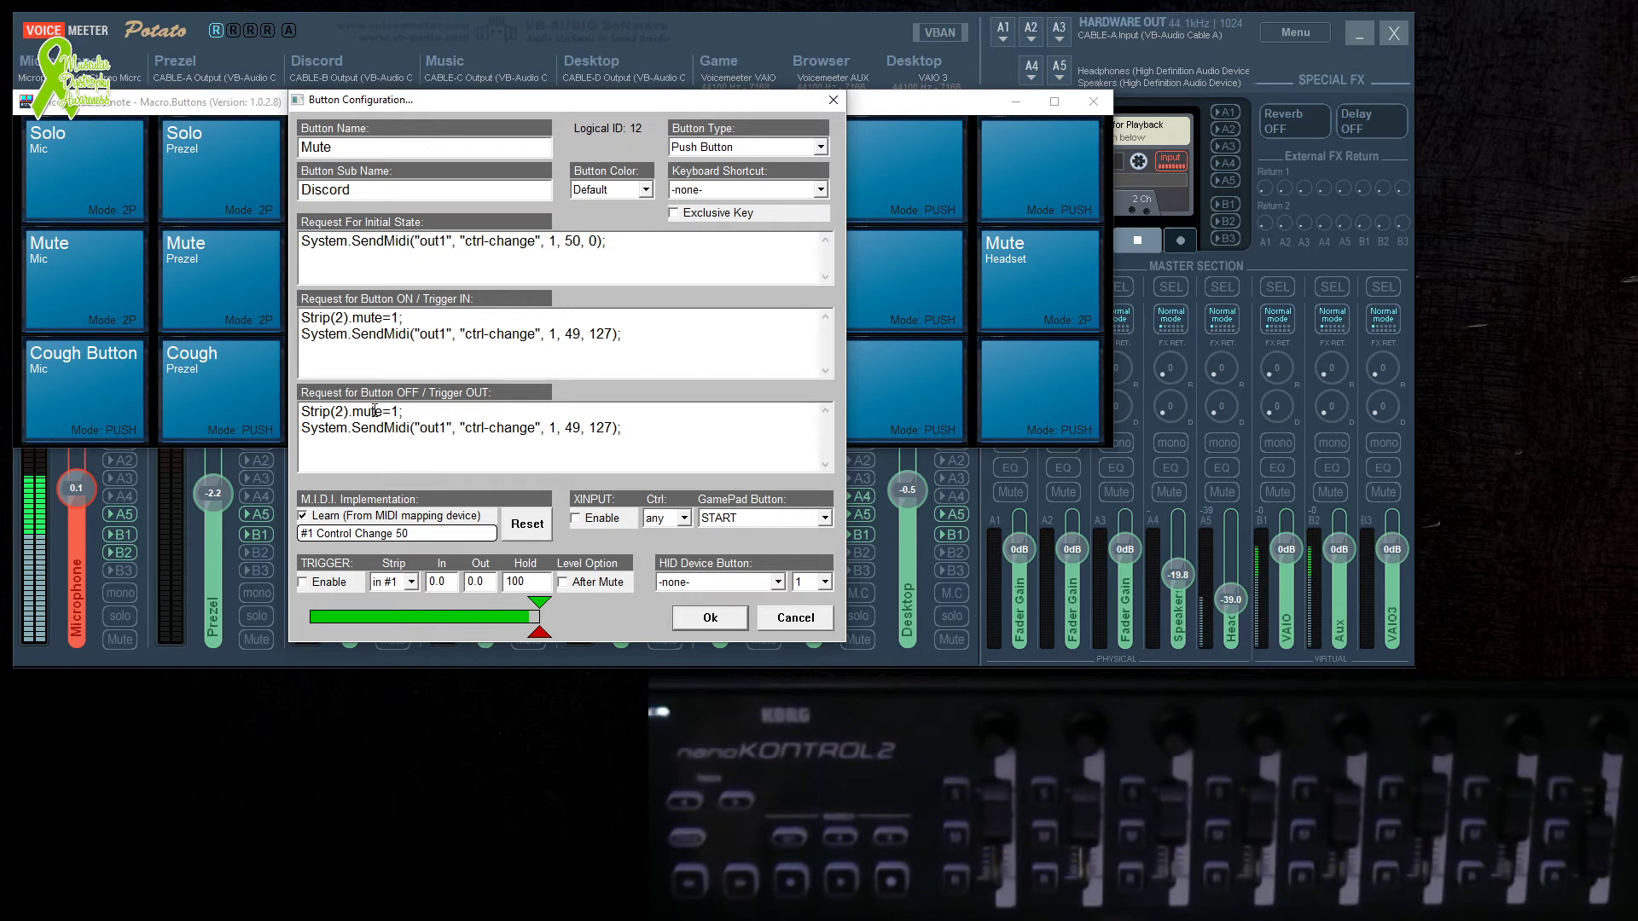
Set the OFF request to mute=0 and its MIDI message's final value to 0.
{"action": "key", "text": "Delete"}
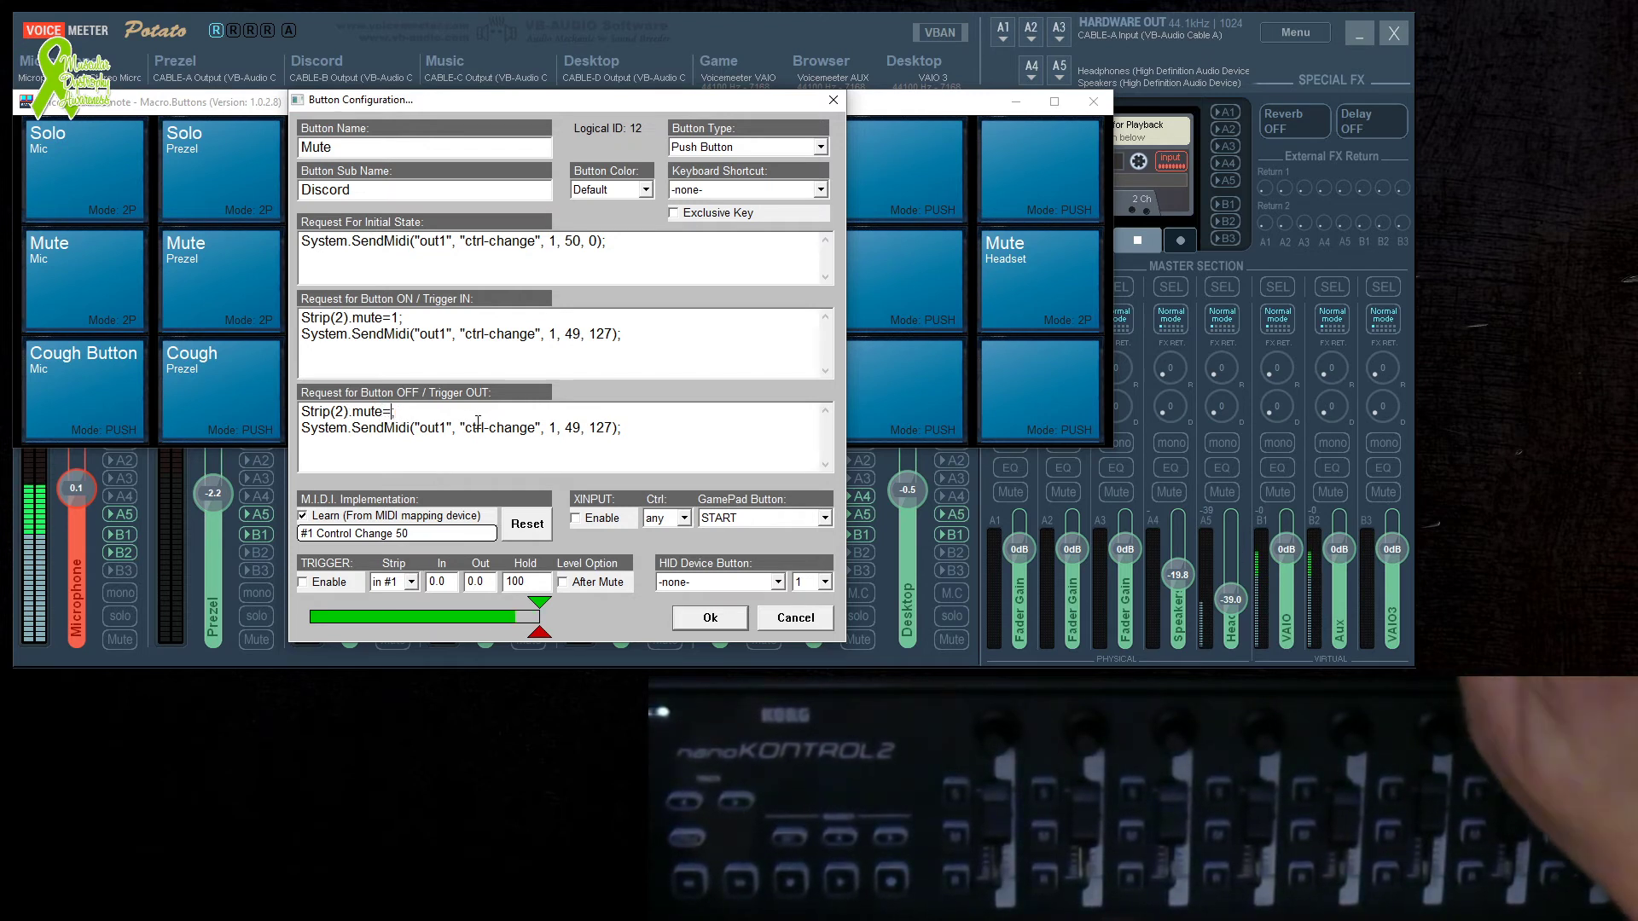
{"action": "type", "text": "0"}
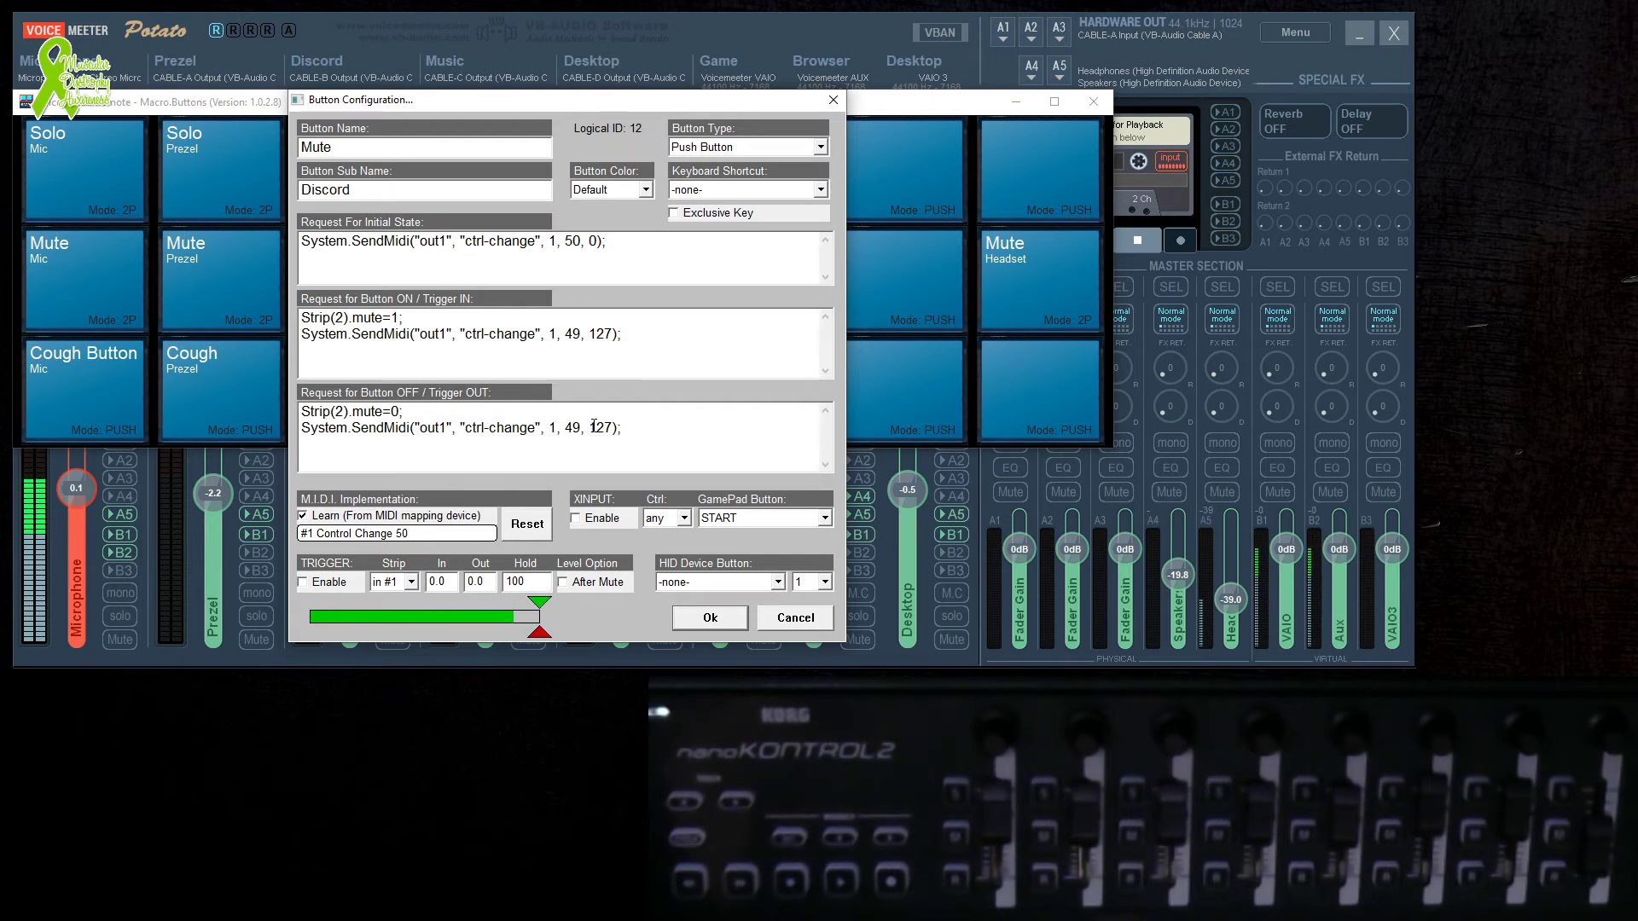
{"action": "key", "text": "Delete"}
{"action": "key", "text": "Delete"}
{"action": "key", "text": "Delete"}
{"action": "type", "text": "0"}
Change the button type to 2 Positions, save the configuration and test the Mute Discord button.
{"action": "left_click", "coordinate": [729, 147]}
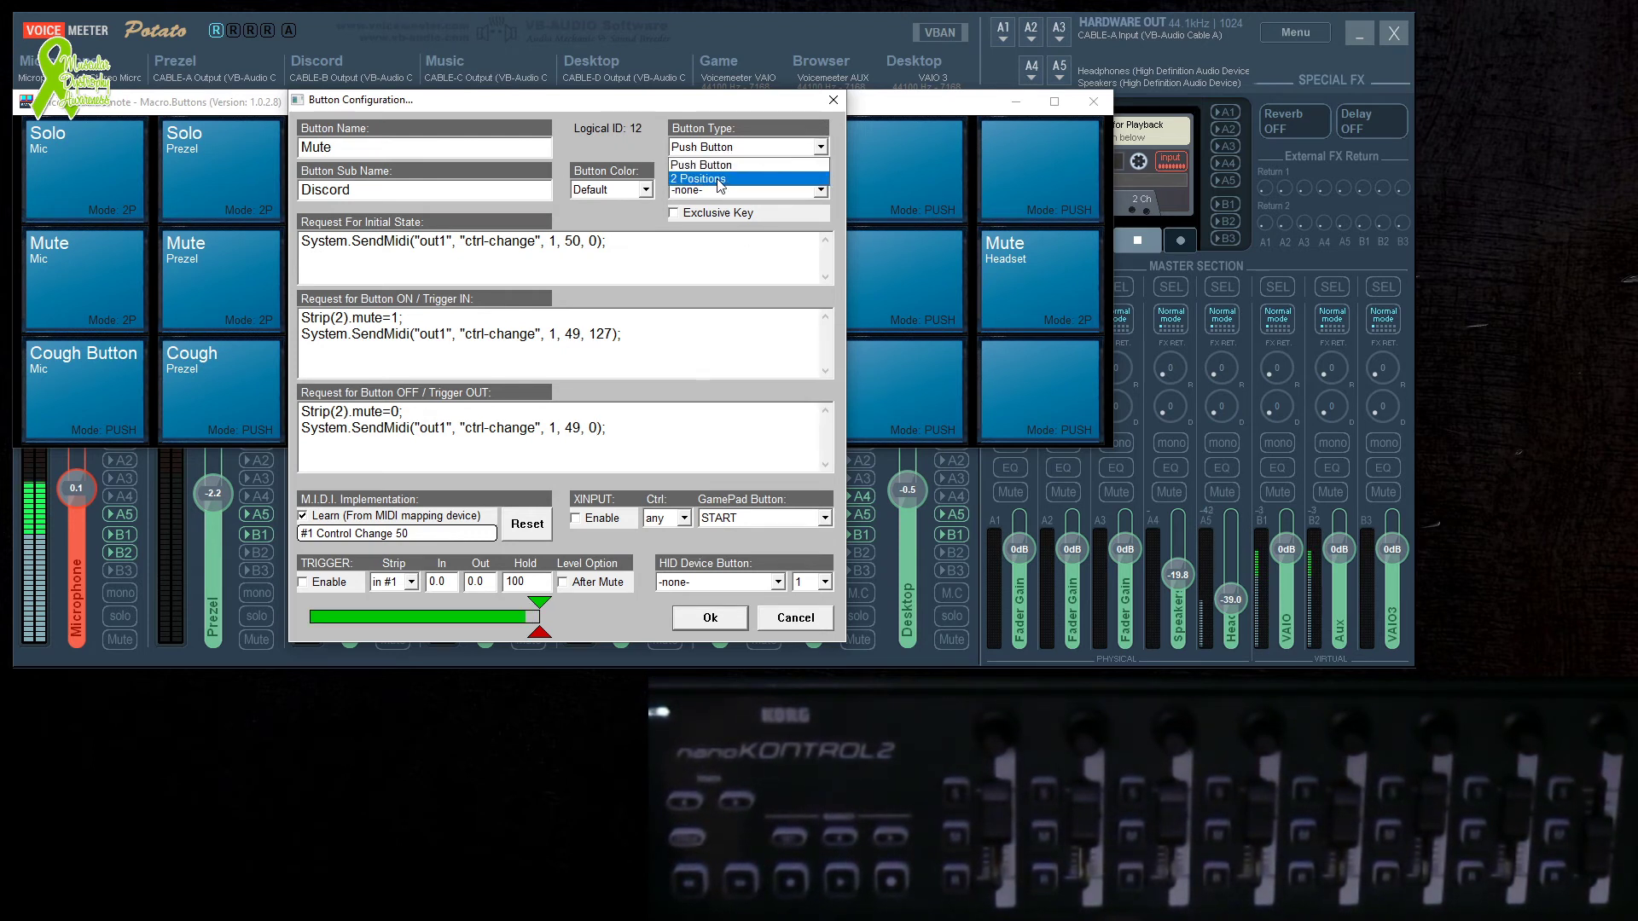
{"action": "left_click", "coordinate": [721, 179]}
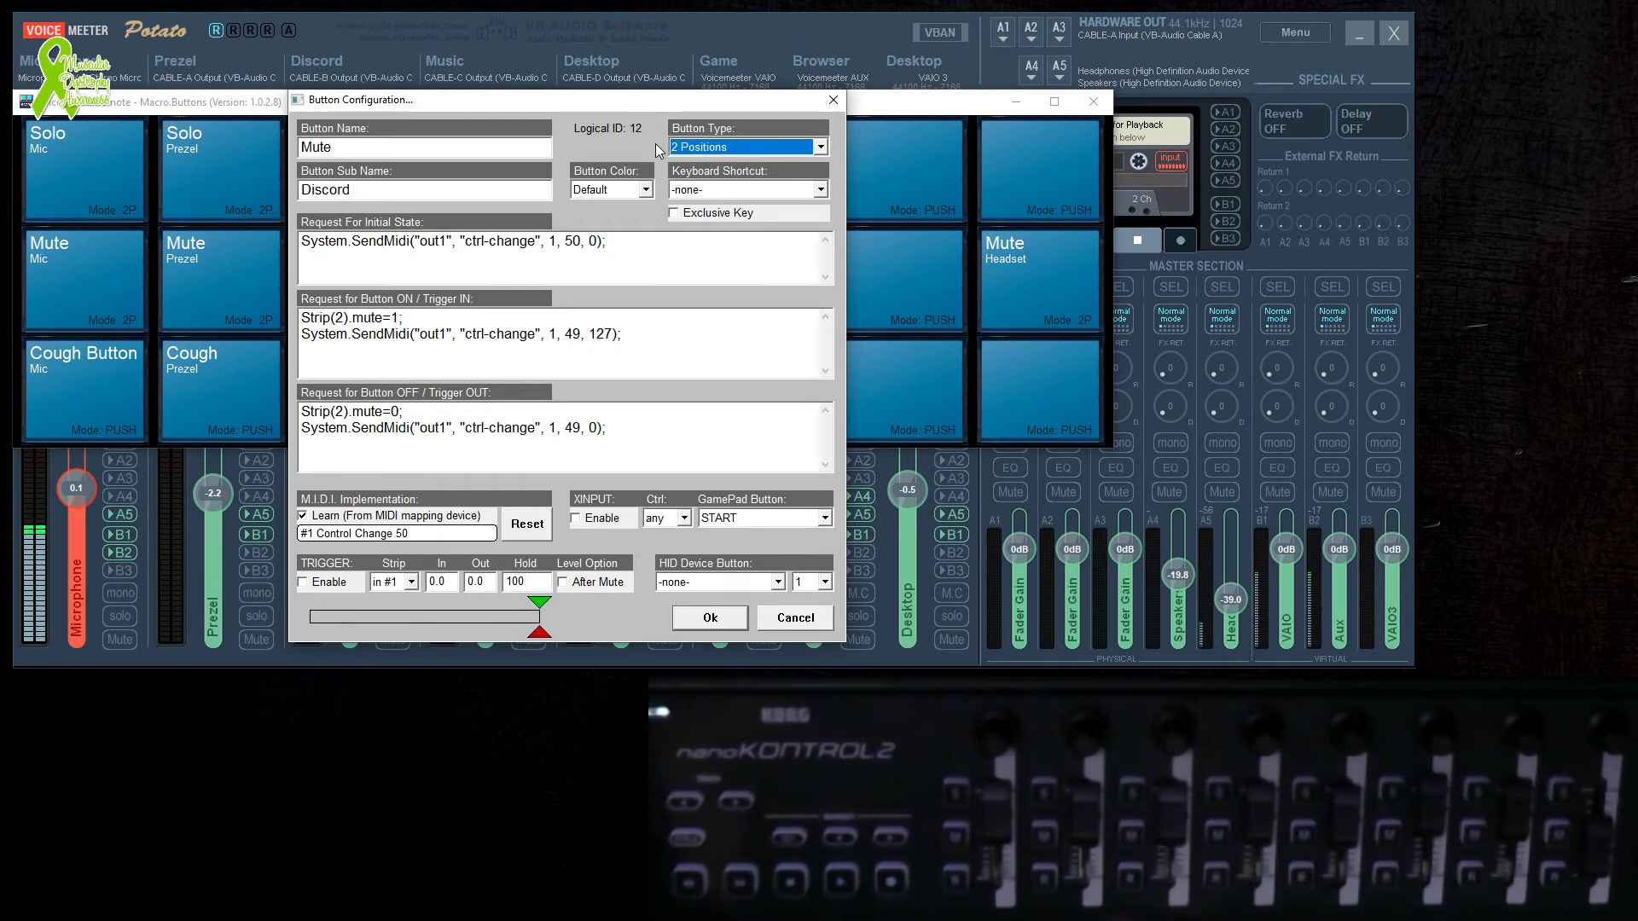
{"action": "left_click", "coordinate": [704, 619]}
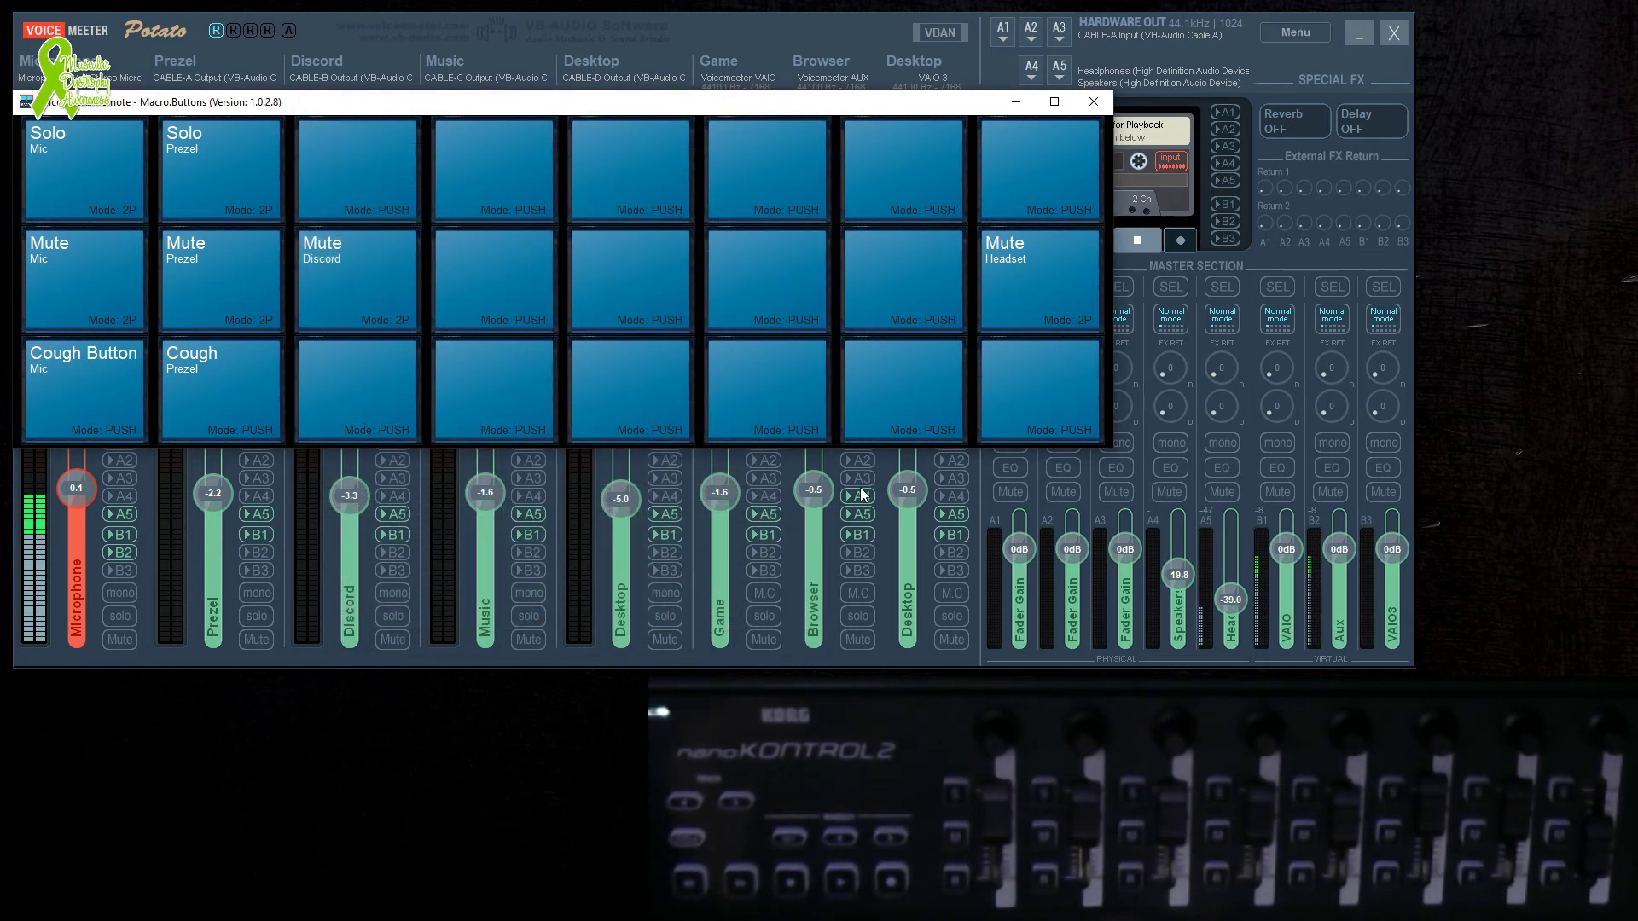
{"action": "left_click", "coordinate": [356, 264]}
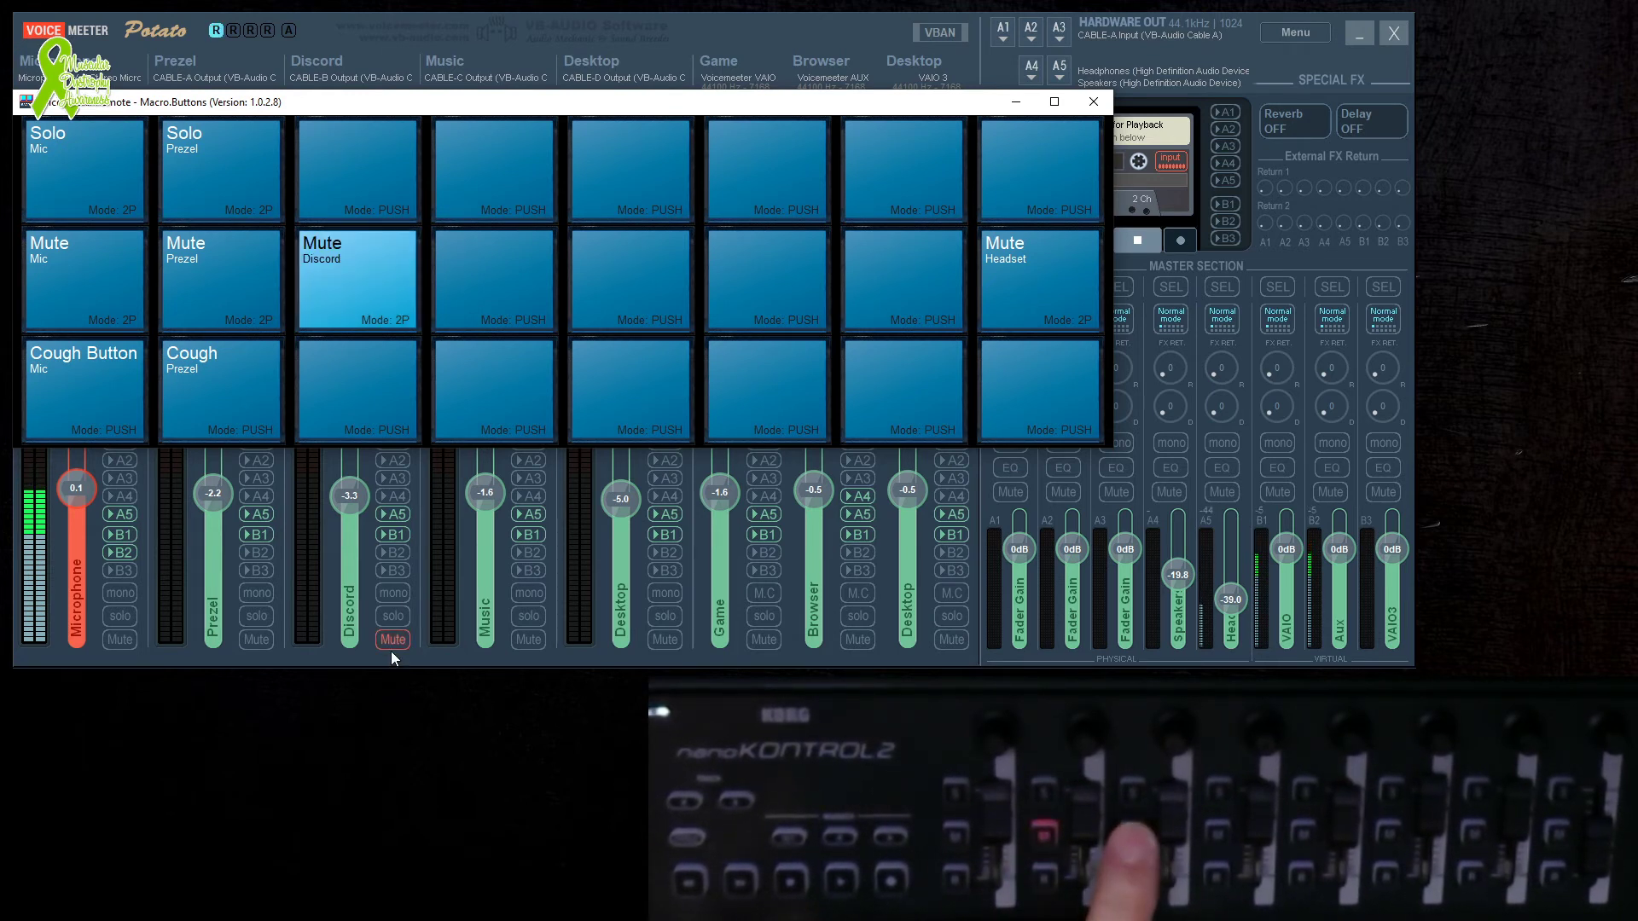
Reopen the Mute Discord configuration and set the control number in the ON request's MIDI message to 50.
{"action": "right_click", "coordinate": [346, 267]}
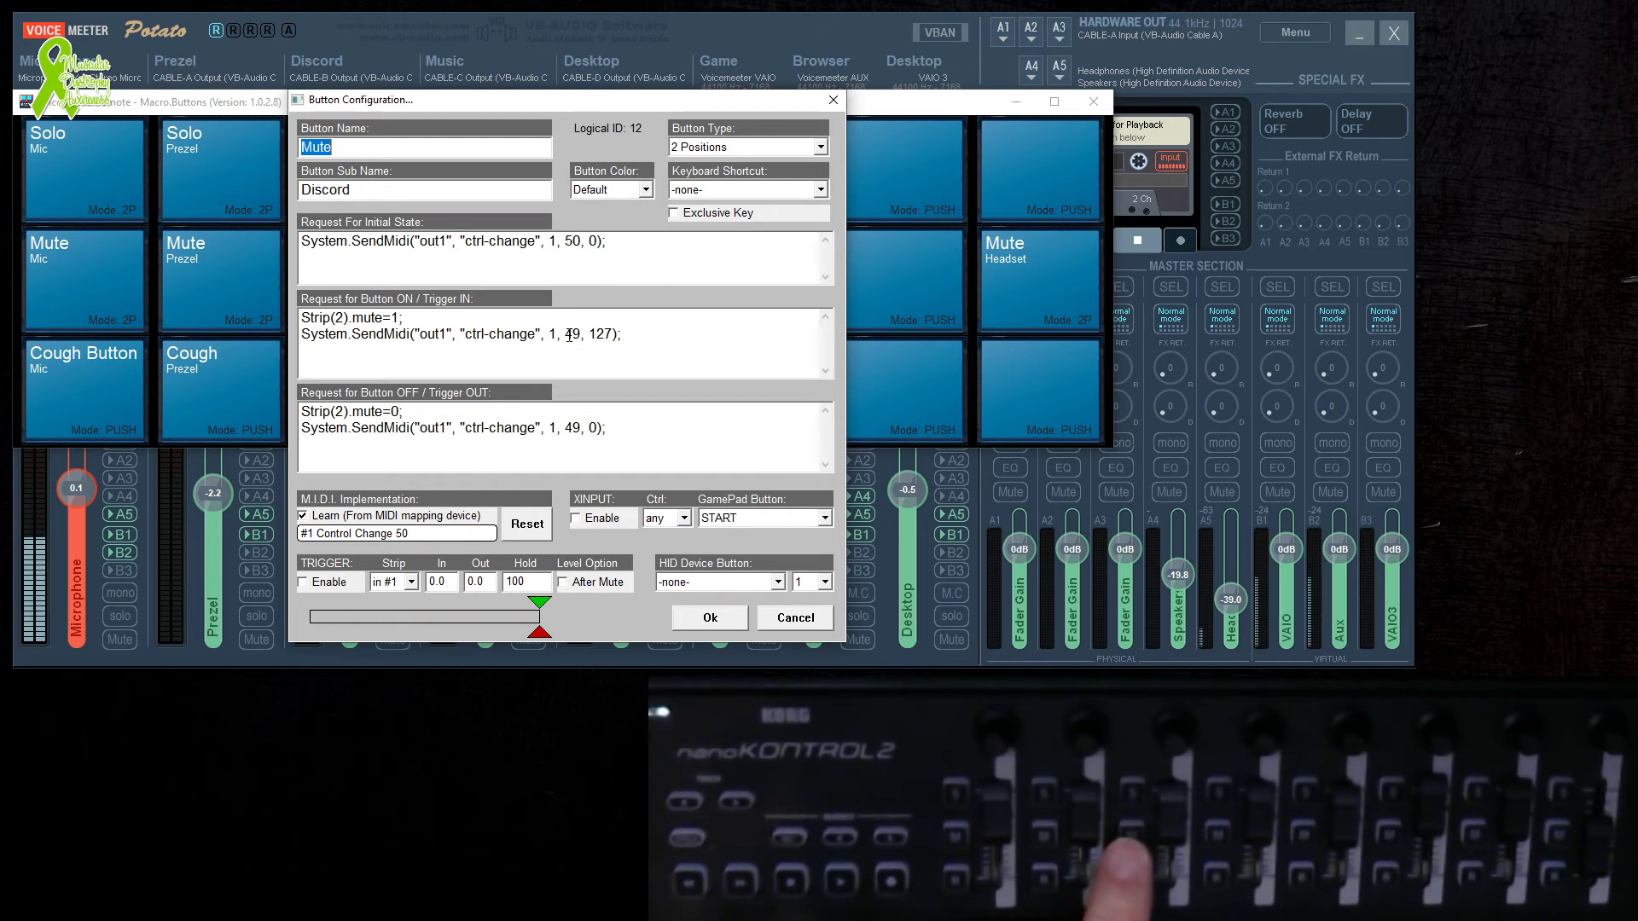
{"action": "double_click", "coordinate": [569, 334]}
{"action": "key", "text": "BackSpace"}
{"action": "type", "text": "50"}
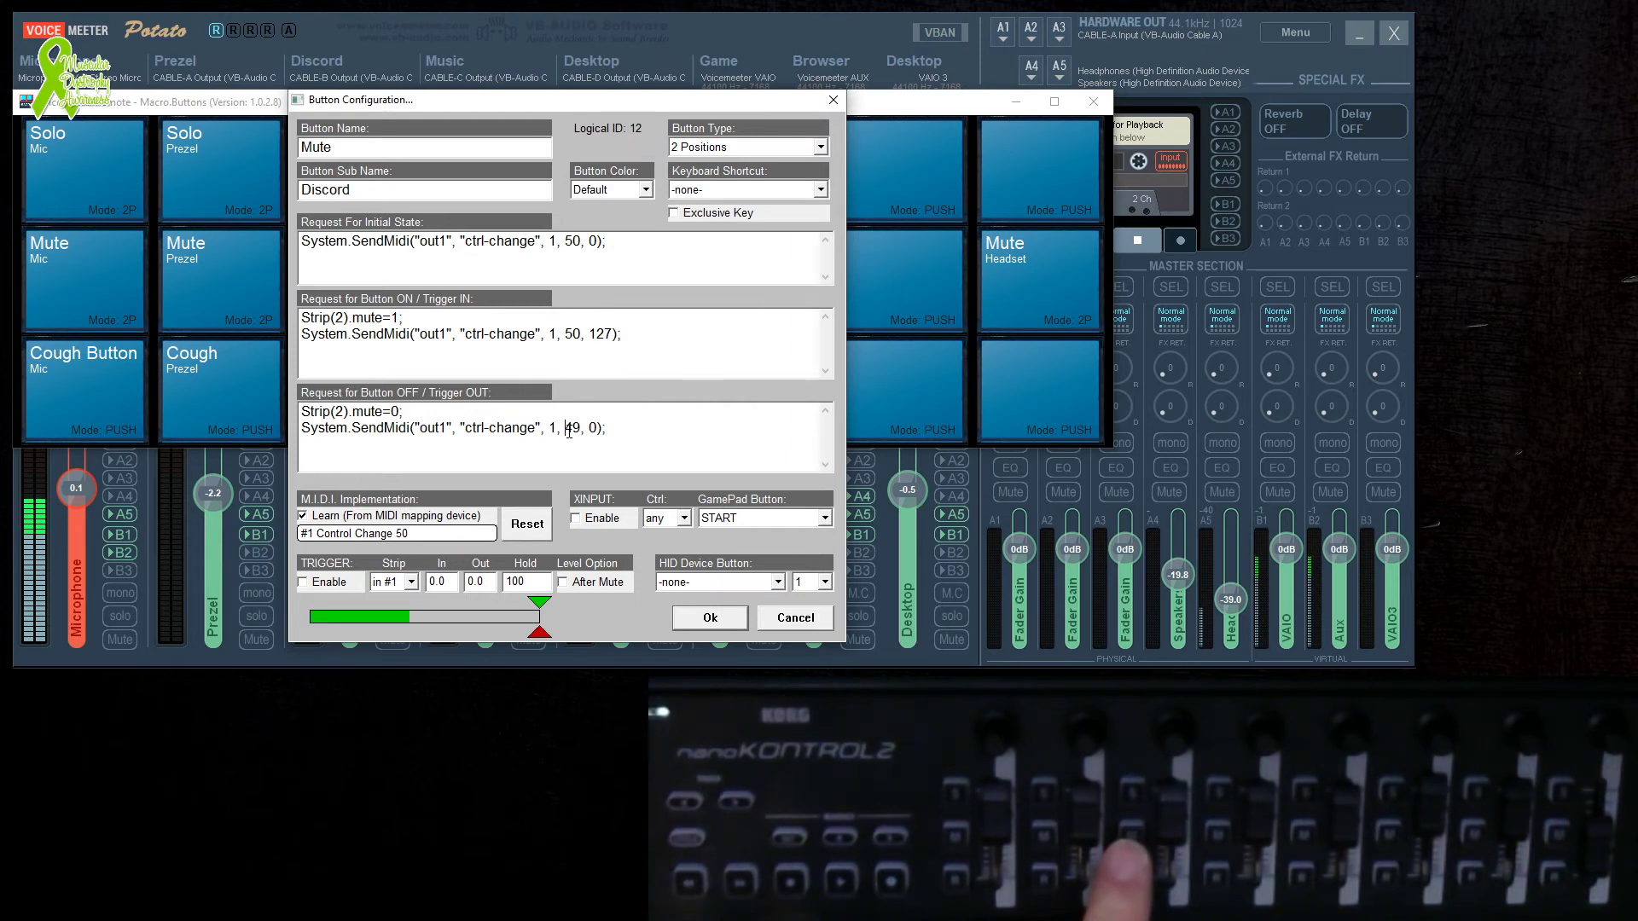
Set the control number in the OFF request's MIDI message to 50 and save the Mute Discord configuration.
{"action": "double_click", "coordinate": [568, 430]}
{"action": "key", "text": "BackSpace"}
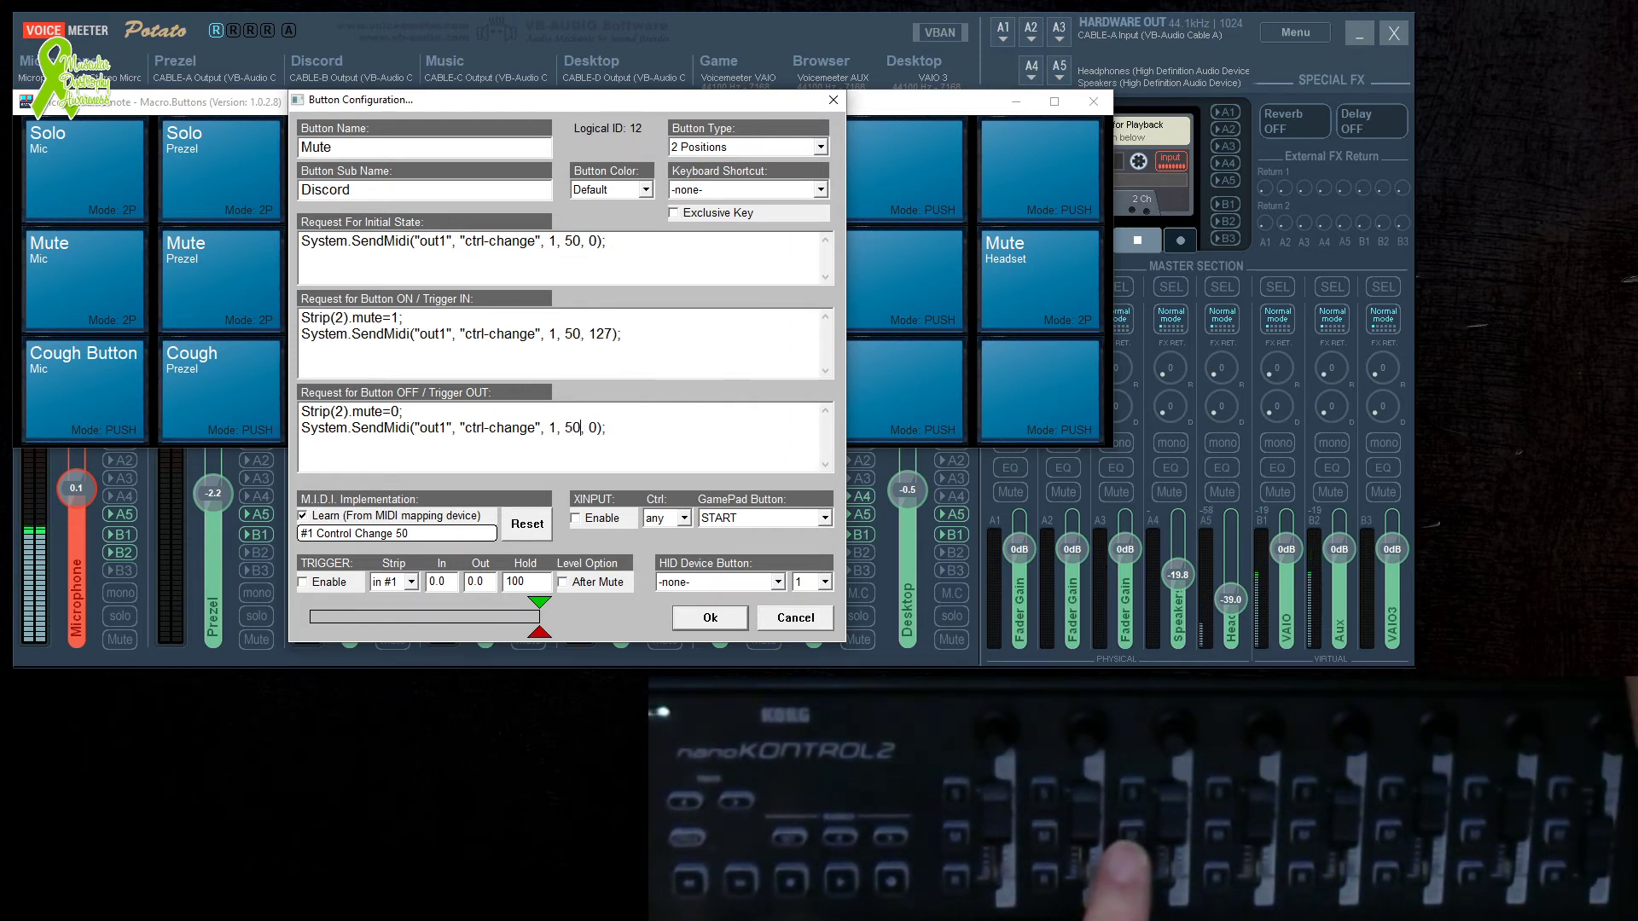
{"action": "left_click", "coordinate": [724, 611]}
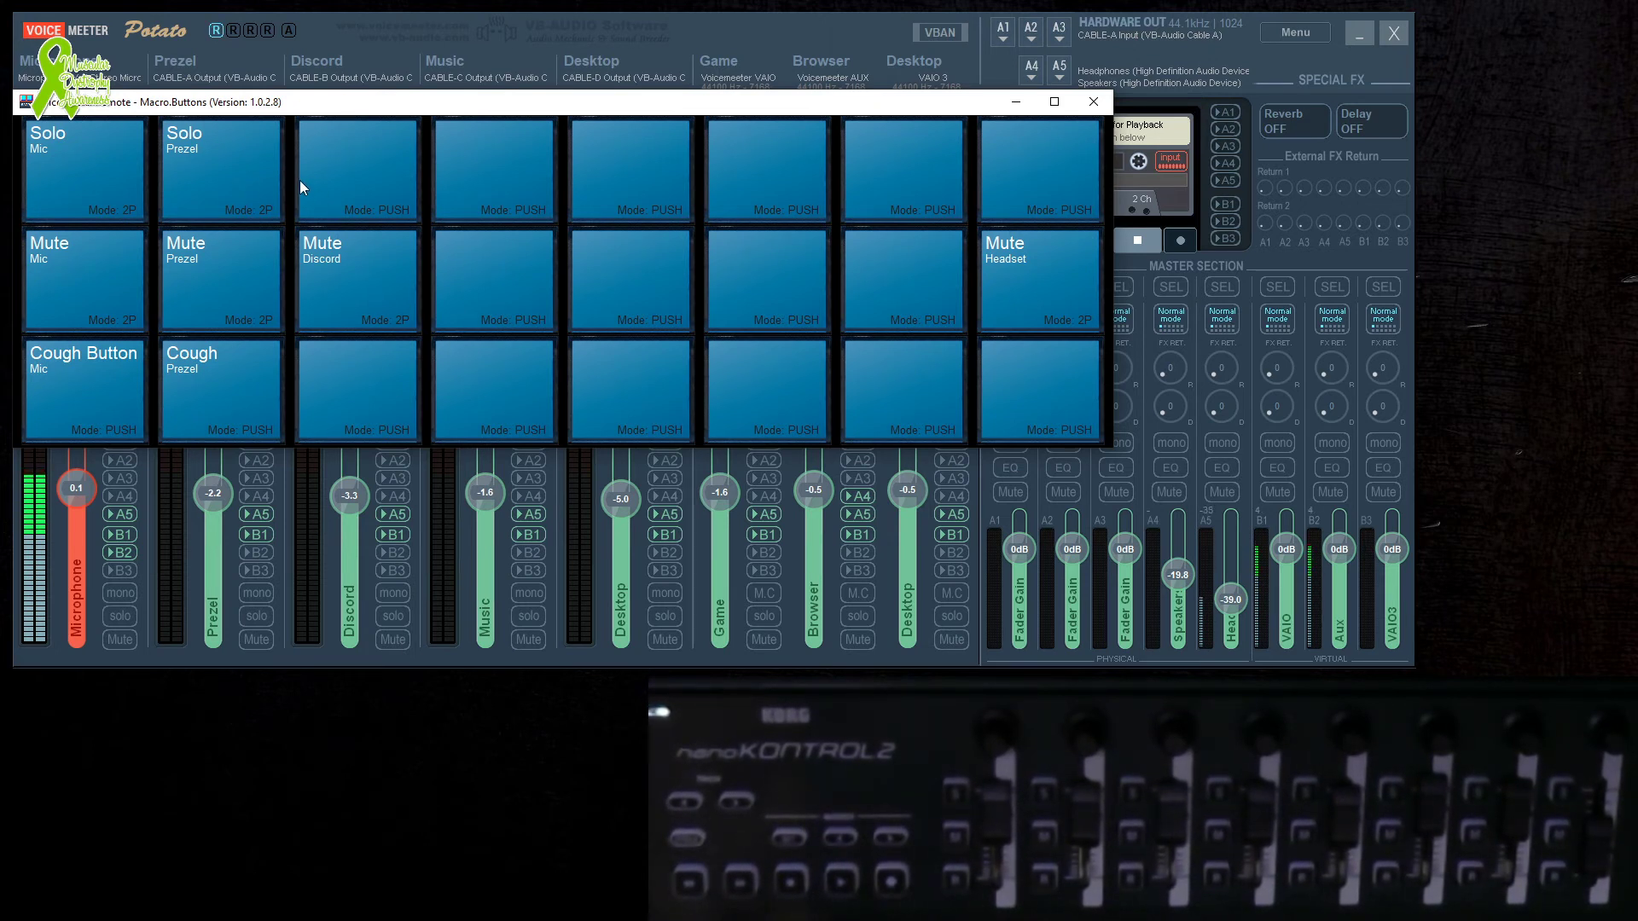
Copy both ON request lines from the Solo Prezel button into the ON request of the empty button above Mute Discord.
{"action": "right_click", "coordinate": [237, 168]}
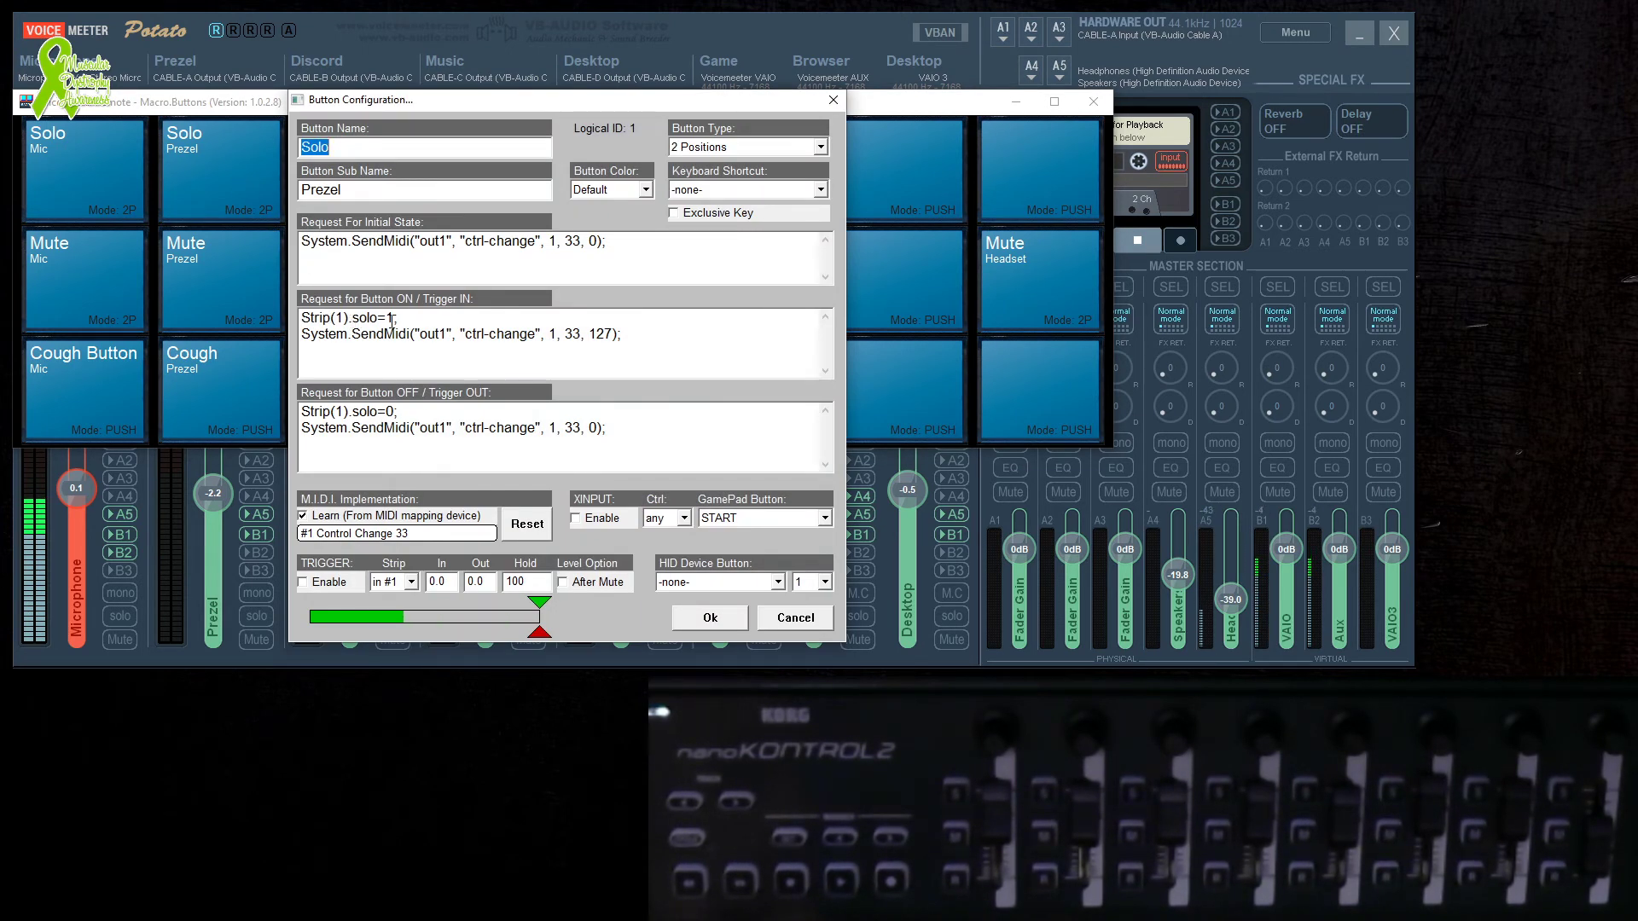
{"action": "left_click_drag", "start_coordinate": [670, 344], "coordinate": [249, 301]}
{"action": "right_click", "coordinate": [331, 315]}
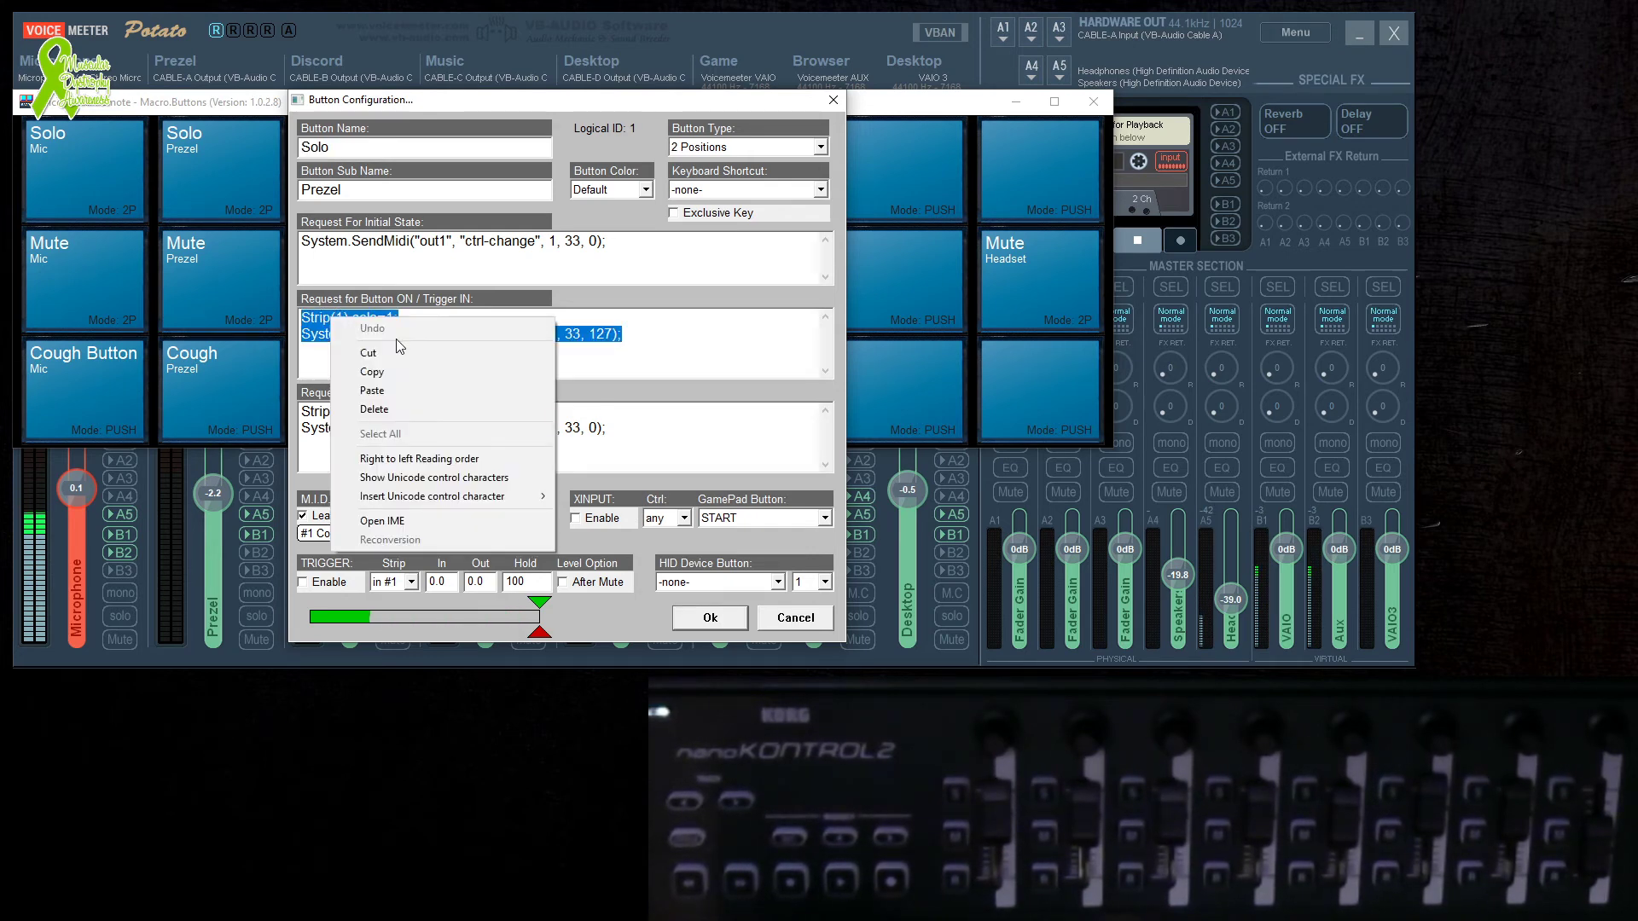
{"action": "left_click", "coordinate": [392, 372]}
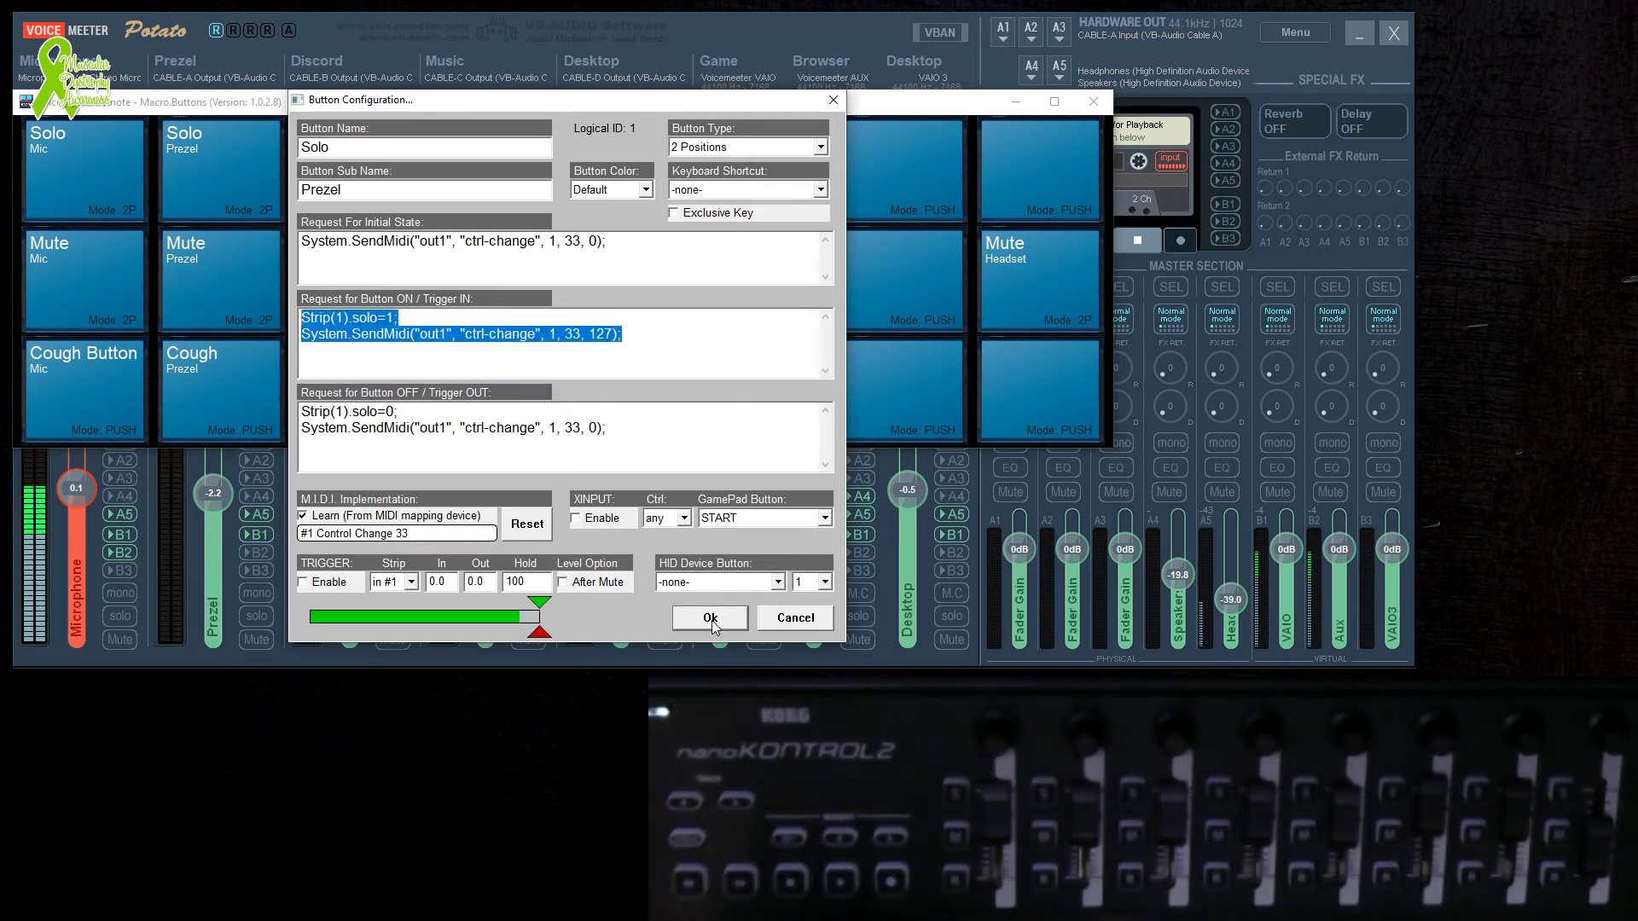
{"action": "left_click", "coordinate": [711, 618]}
{"action": "right_click", "coordinate": [351, 168]}
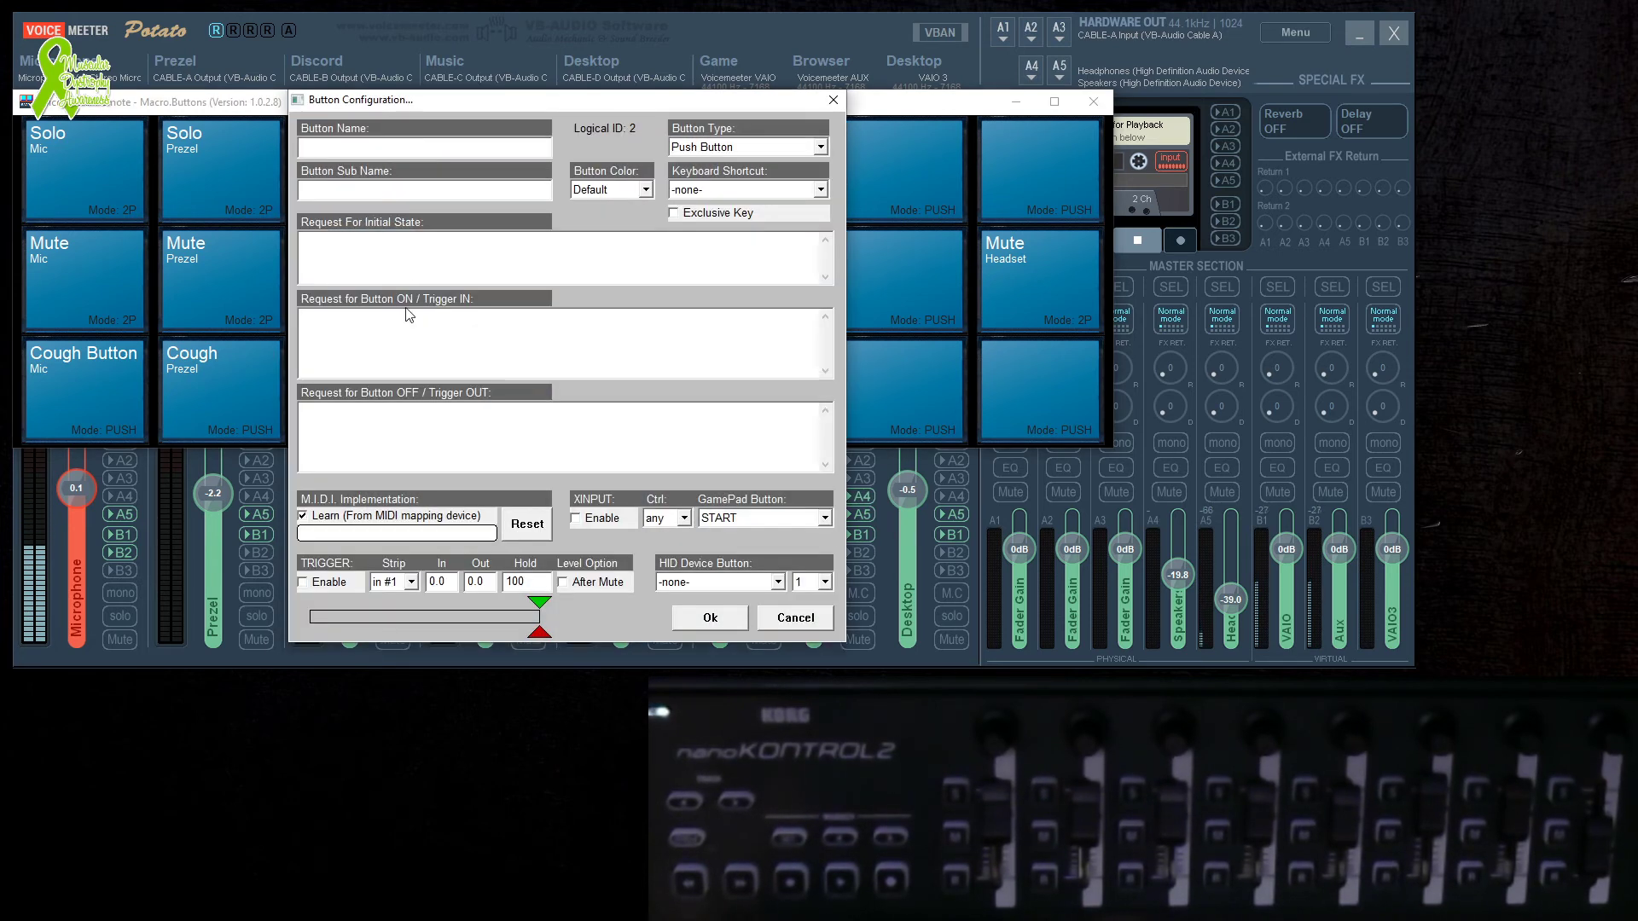
{"action": "right_click", "coordinate": [390, 344]}
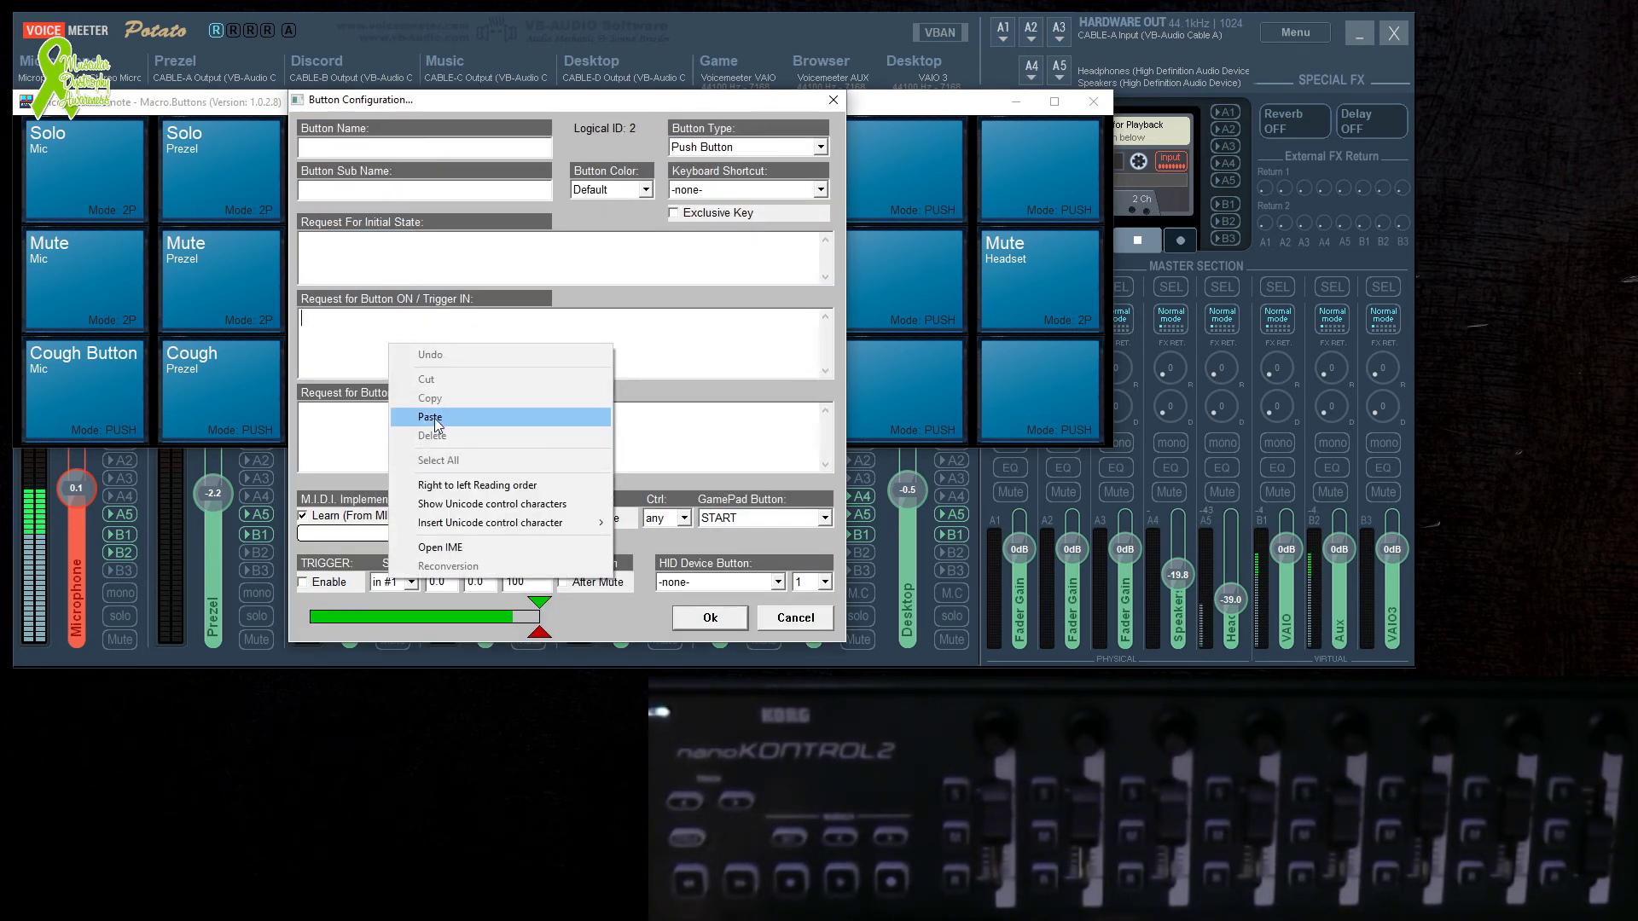
{"action": "left_click", "coordinate": [437, 417]}
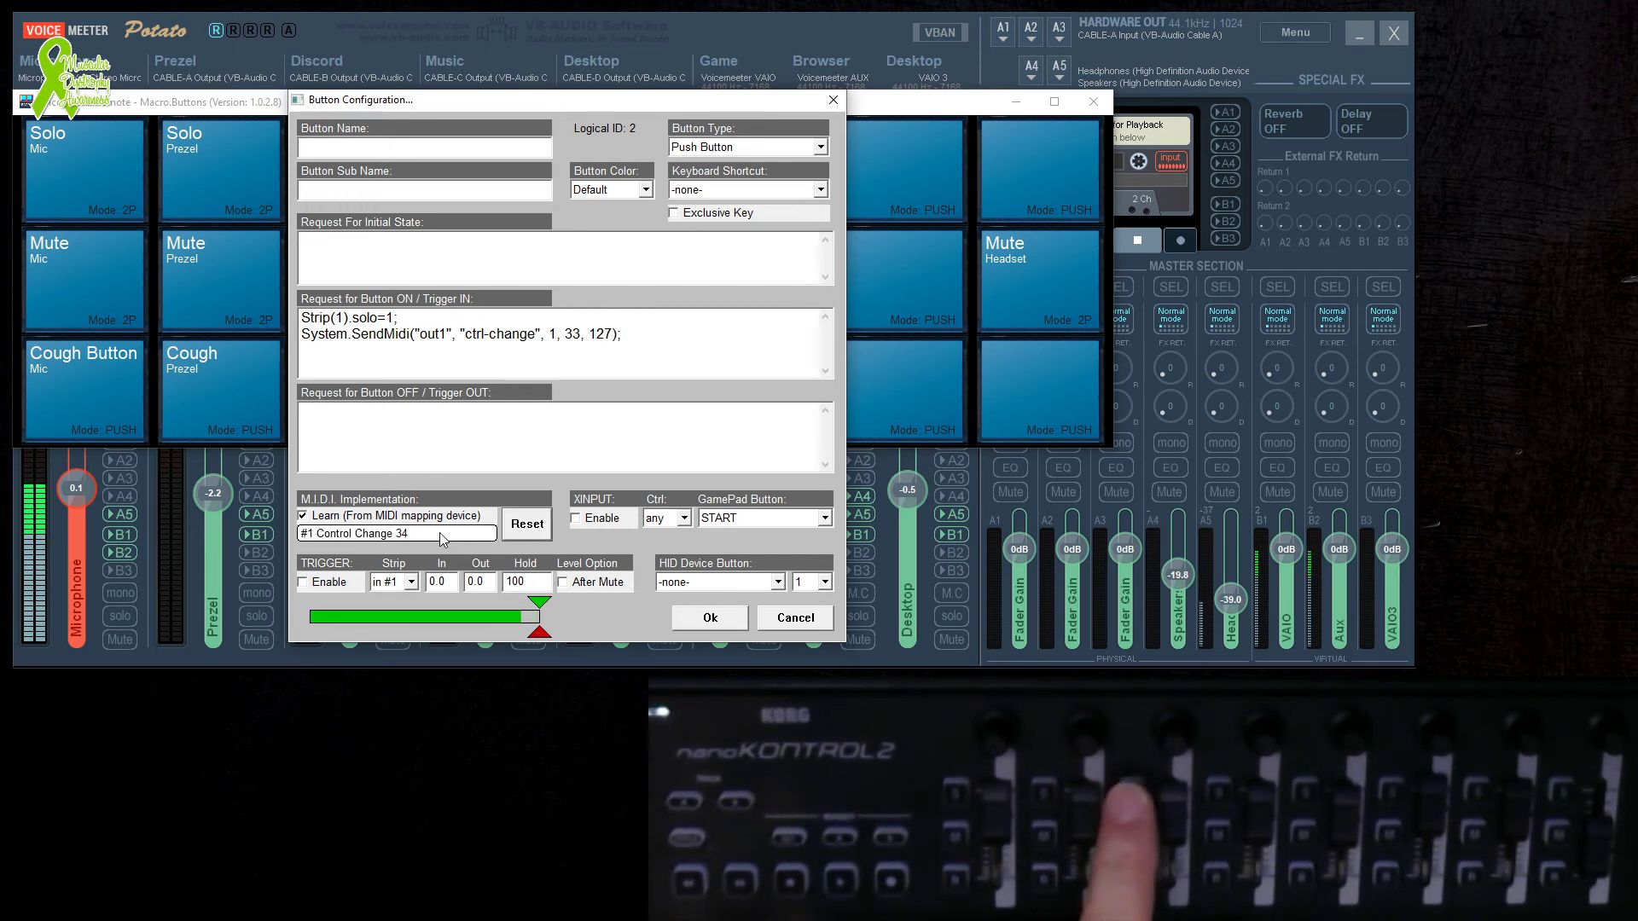
Change the pasted ON request to MIDI control number 34 and Strip(2).
{"action": "left_click", "coordinate": [578, 341]}
{"action": "key", "text": "BackSpace"}
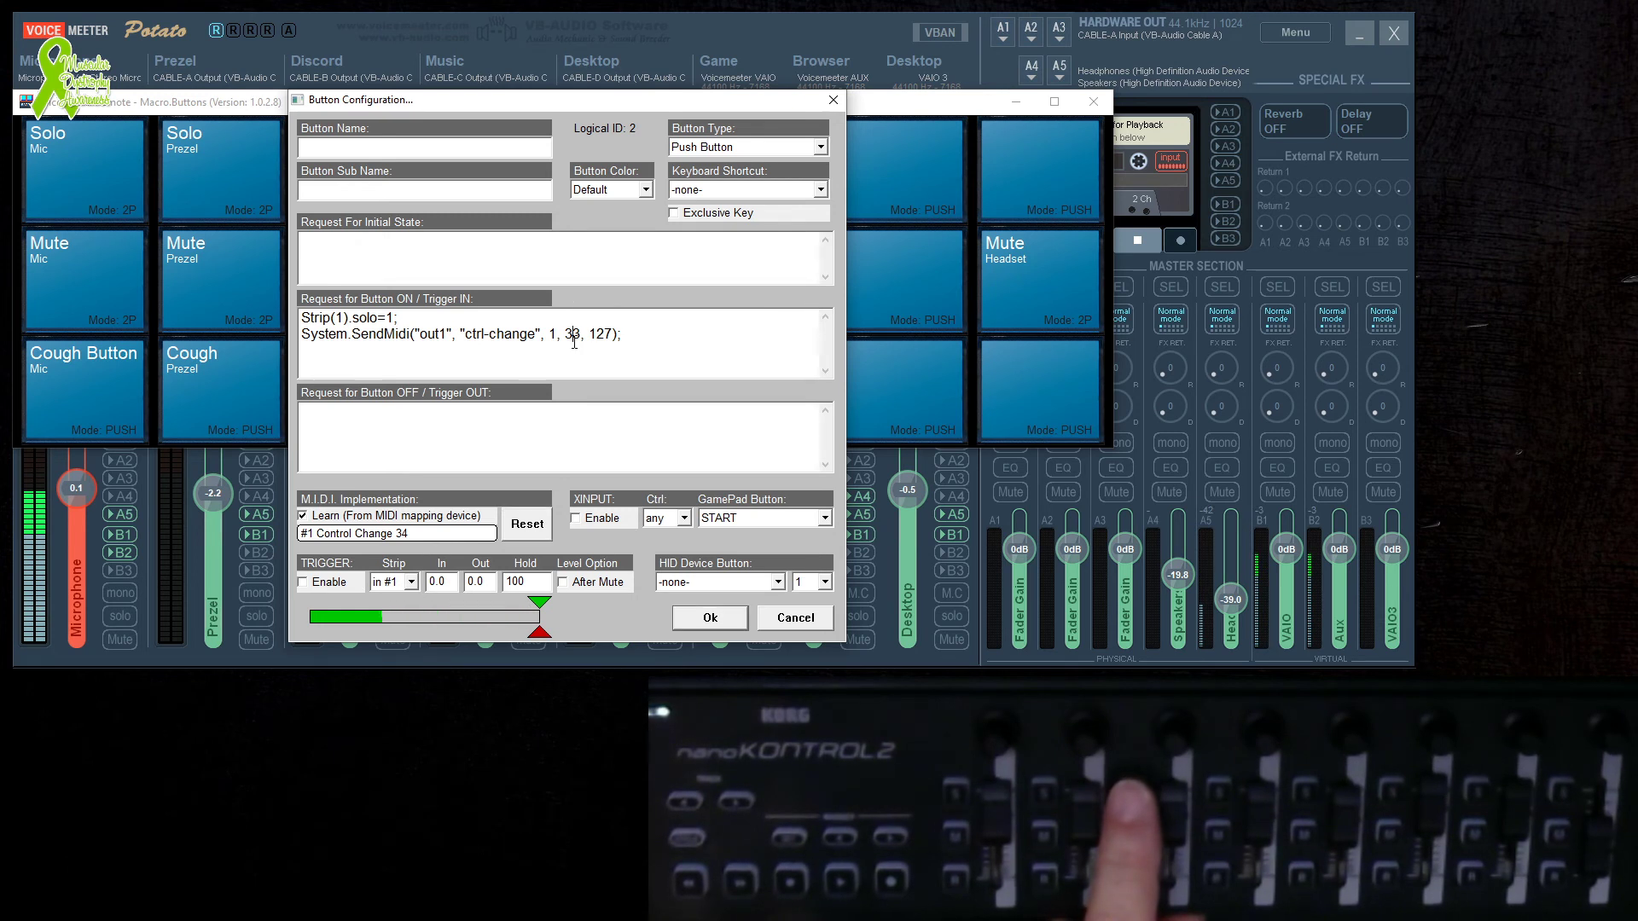
{"action": "type", "text": "4"}
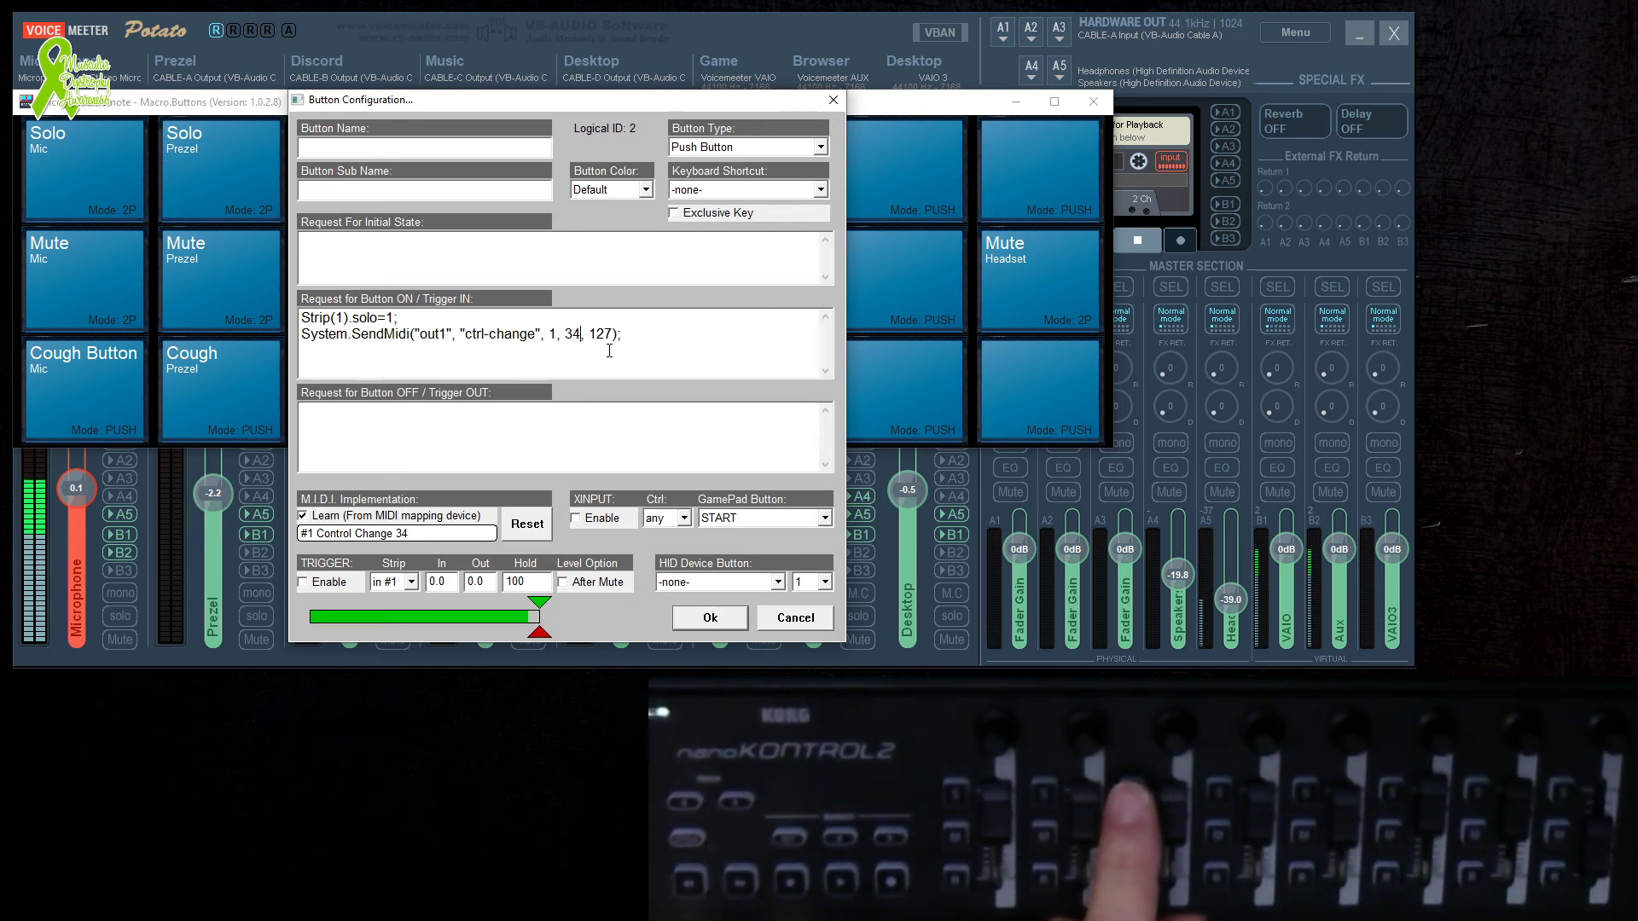
{"action": "left_click_drag", "start_coordinate": [669, 336], "coordinate": [278, 307]}
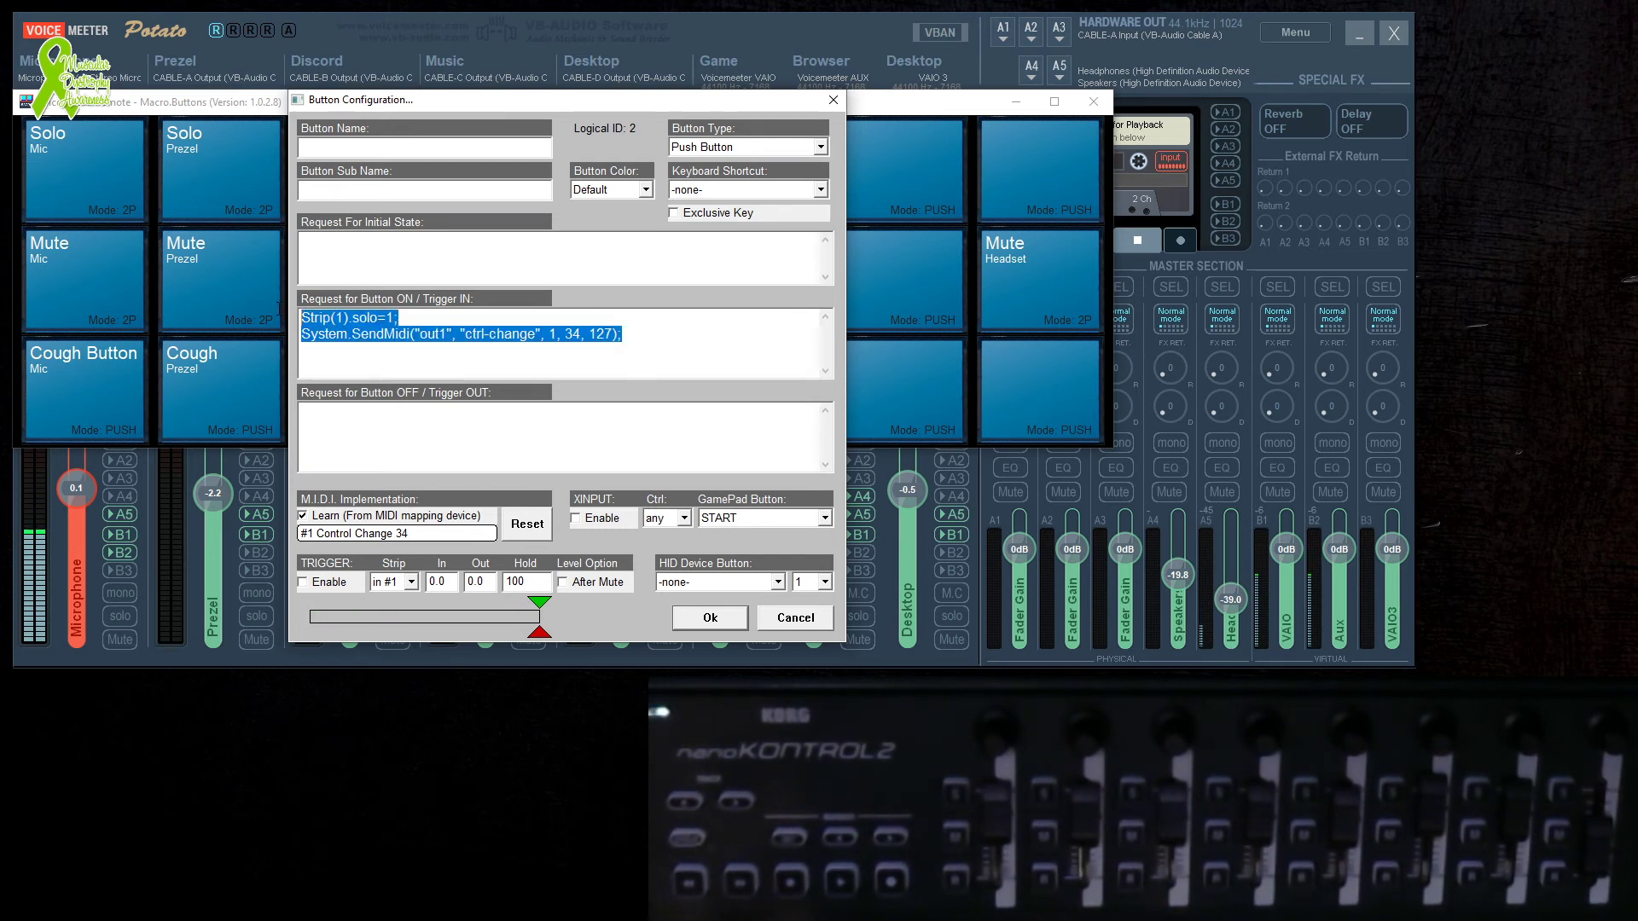
{"action": "left_click", "coordinate": [399, 334]}
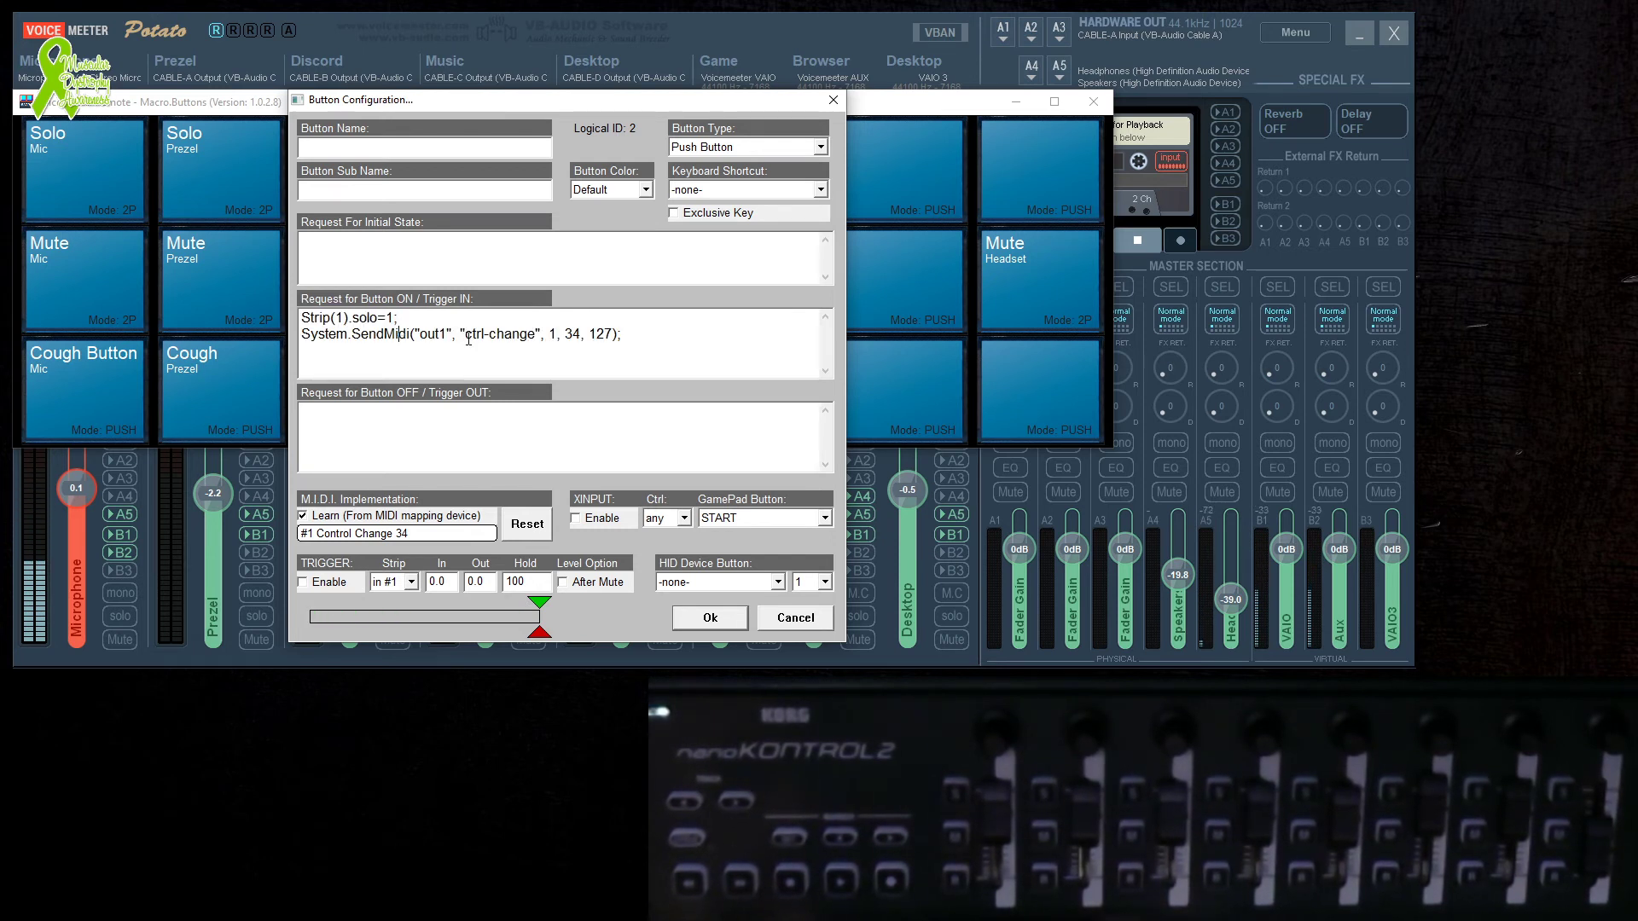
{"action": "left_click", "coordinate": [344, 318]}
{"action": "key", "text": "BackSpace"}
{"action": "type", "text": "2"}
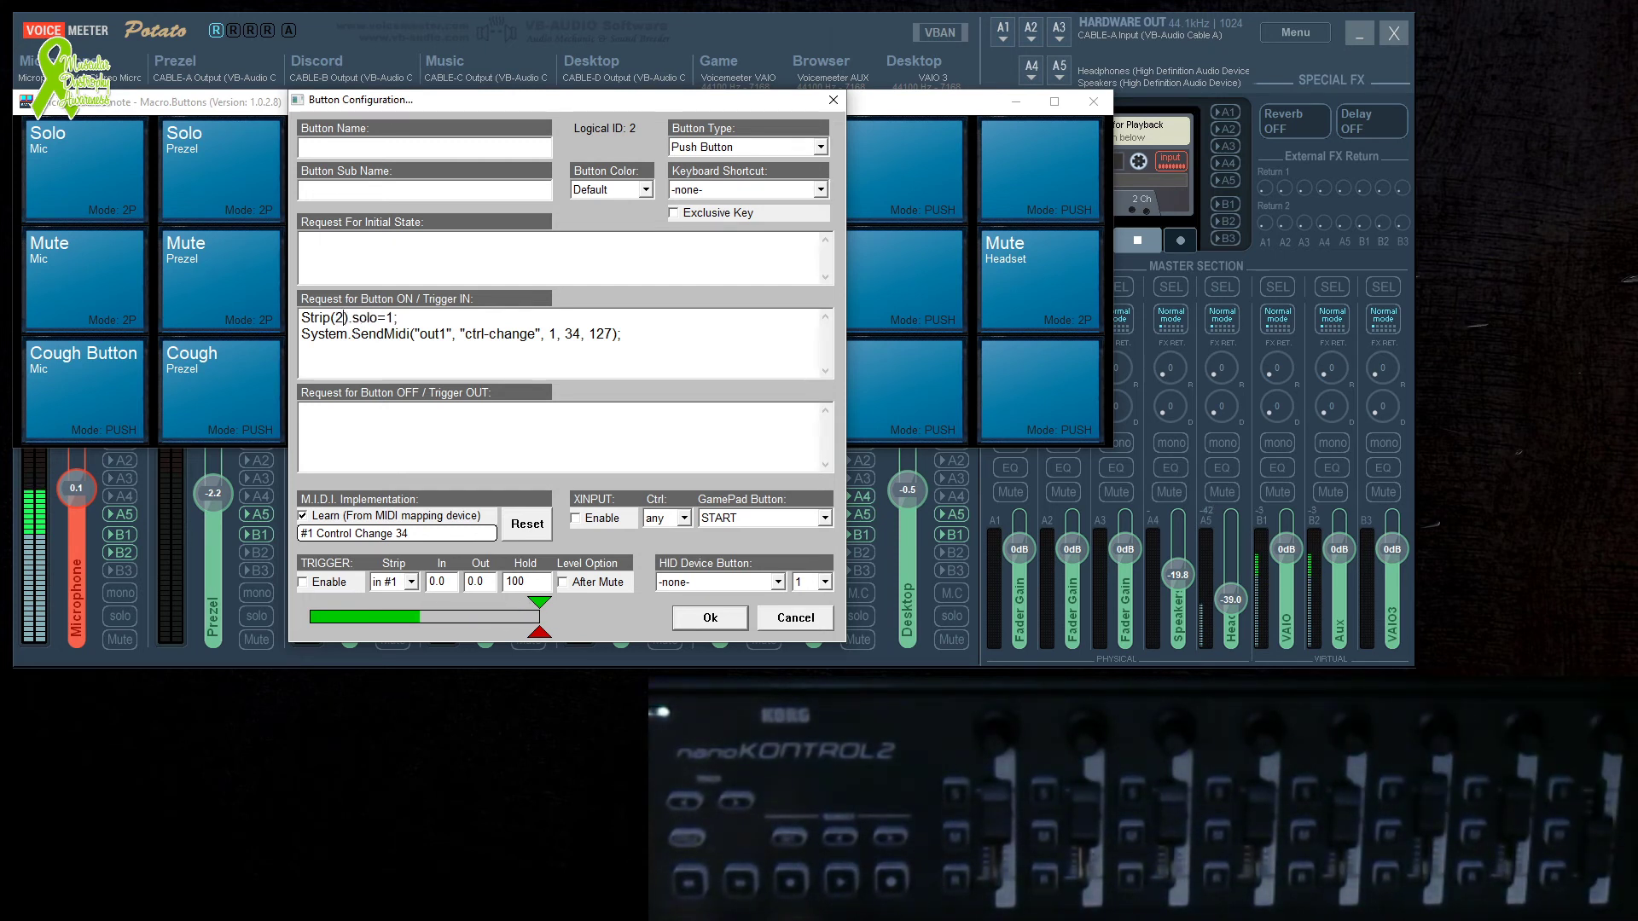
Copy the ON request's System.SendMidi line into the initial state request and set its final value to 0.
{"action": "left_click_drag", "start_coordinate": [622, 334], "coordinate": [308, 349]}
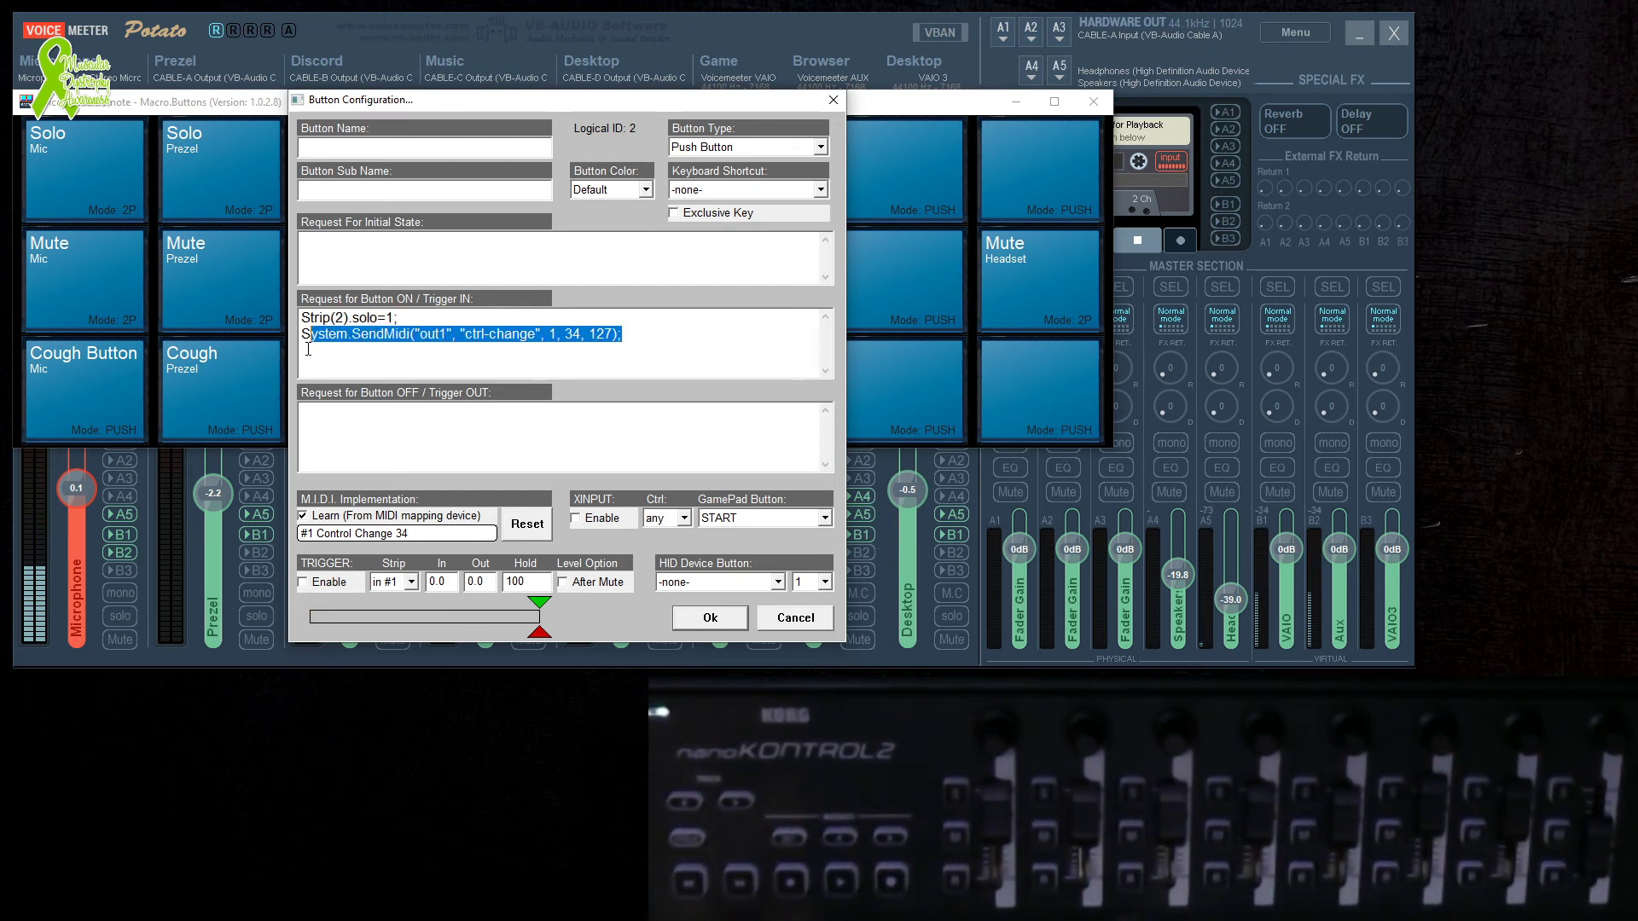
{"action": "right_click", "coordinate": [378, 345]}
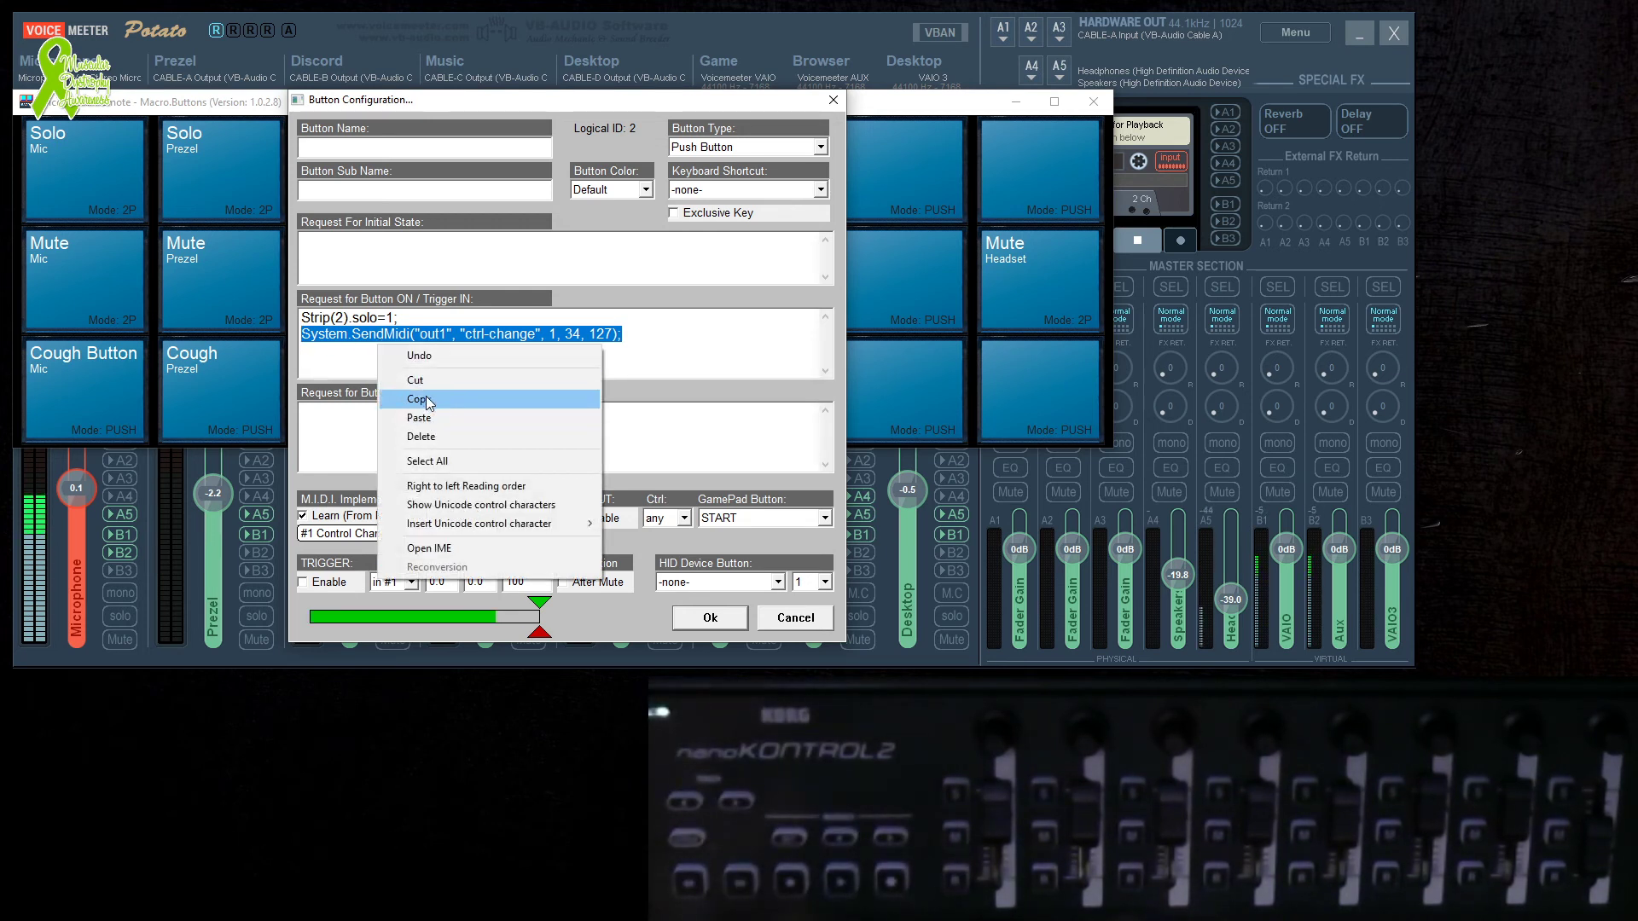
{"action": "left_click", "coordinate": [431, 399]}
{"action": "right_click", "coordinate": [416, 264]}
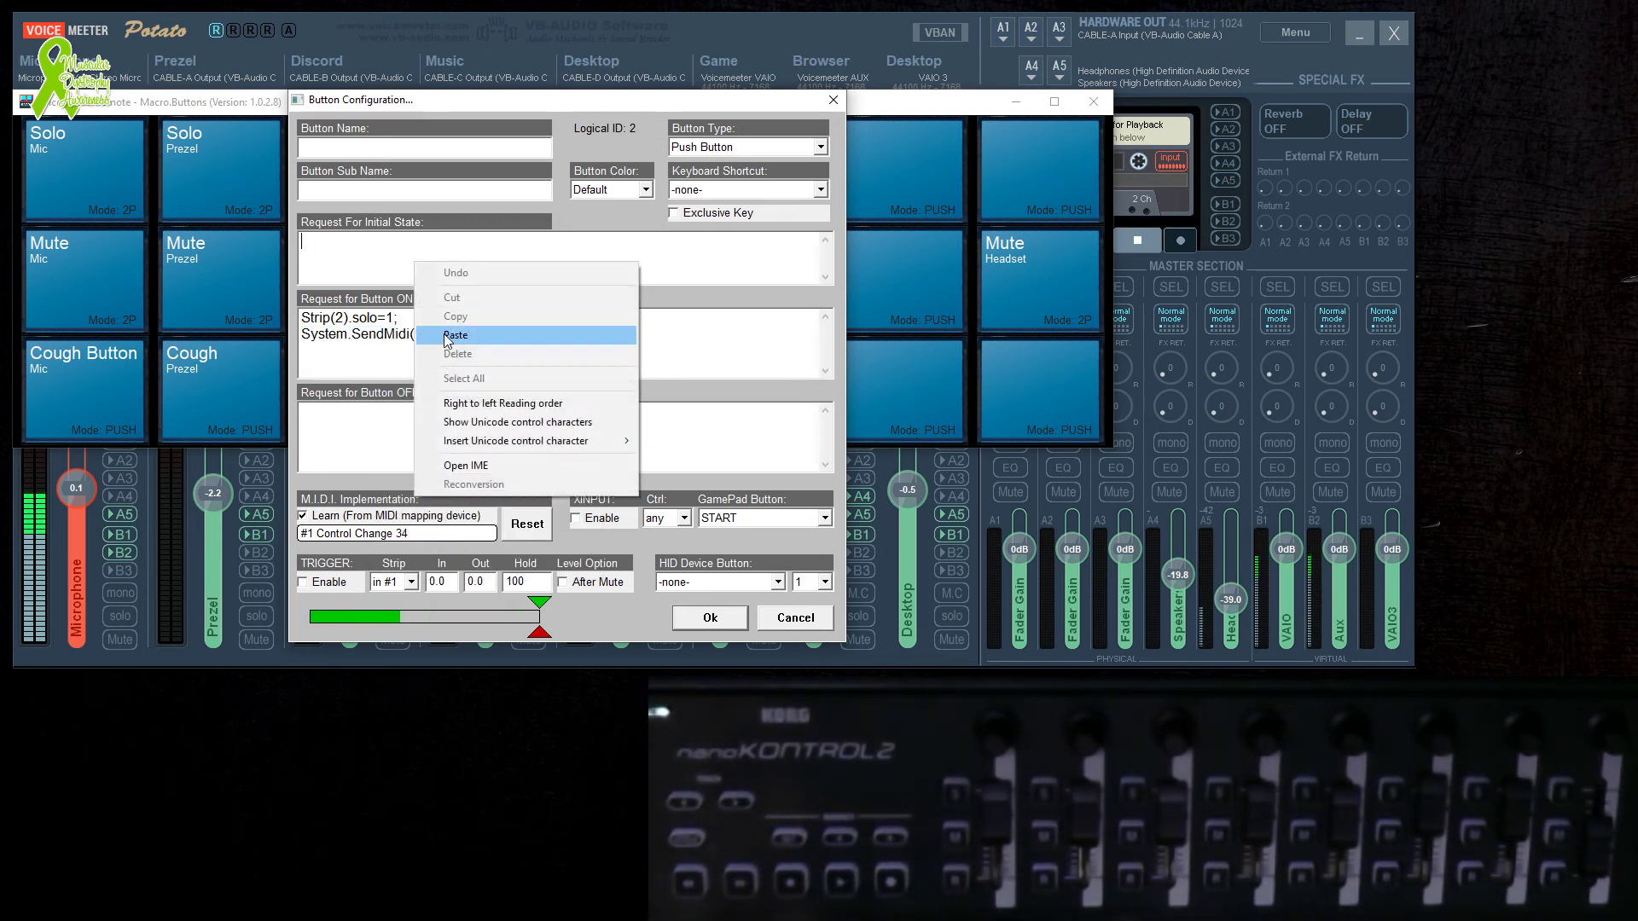
{"action": "left_click", "coordinate": [455, 334]}
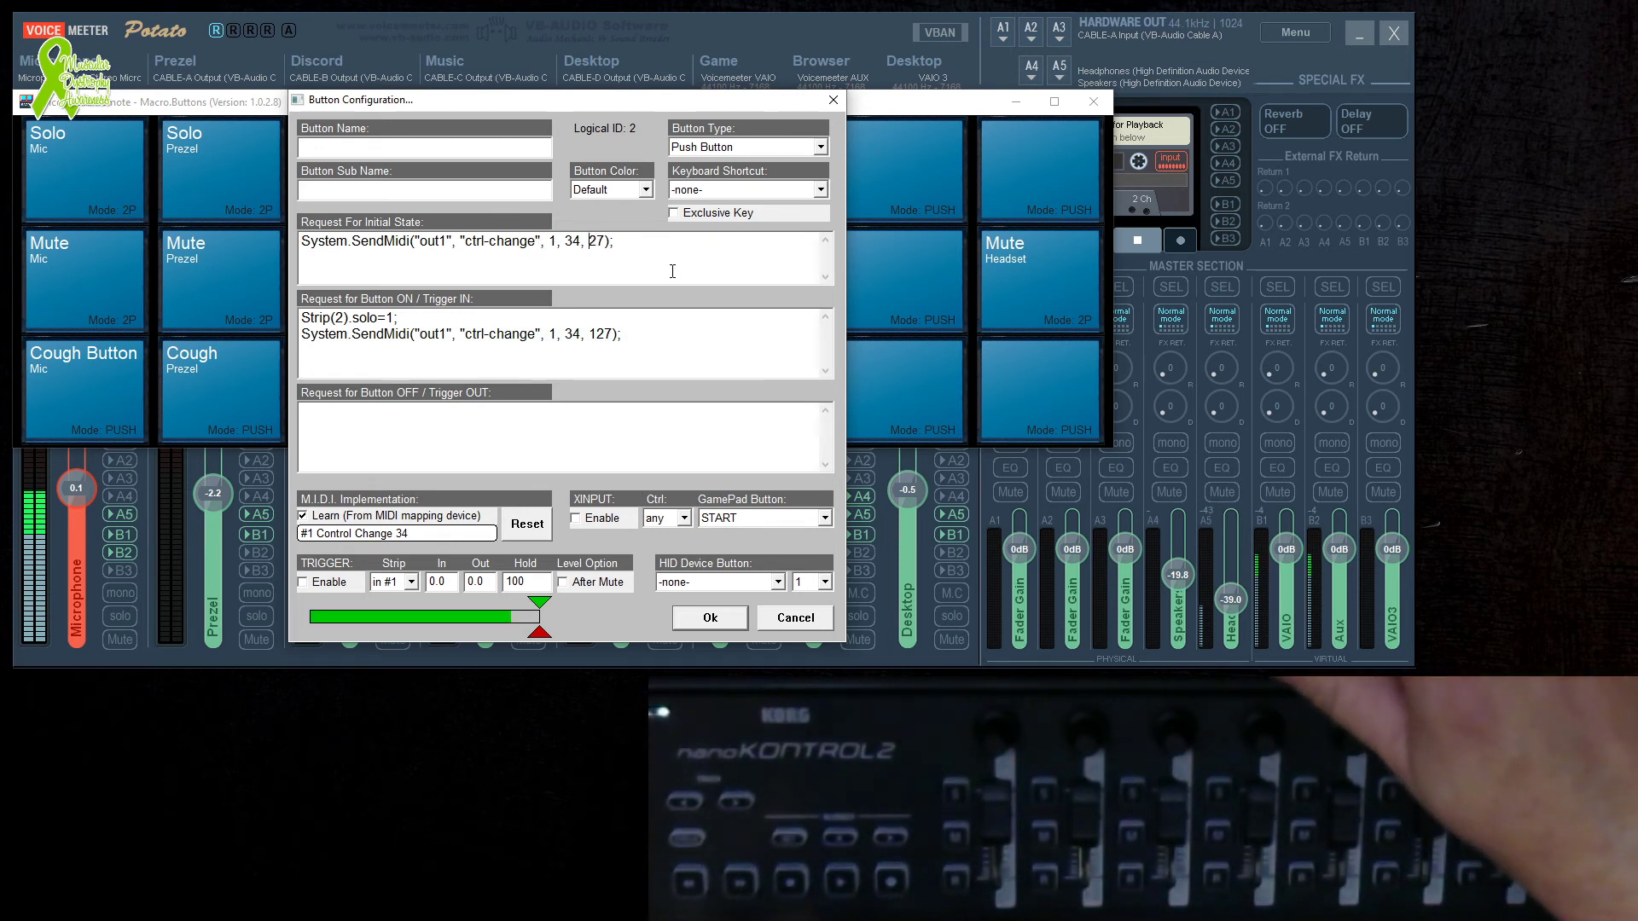
{"action": "key", "text": "BackSpace"}
{"action": "key", "text": "BackSpace"}
{"action": "key", "text": "BackSpace"}
{"action": "type", "text": "0"}
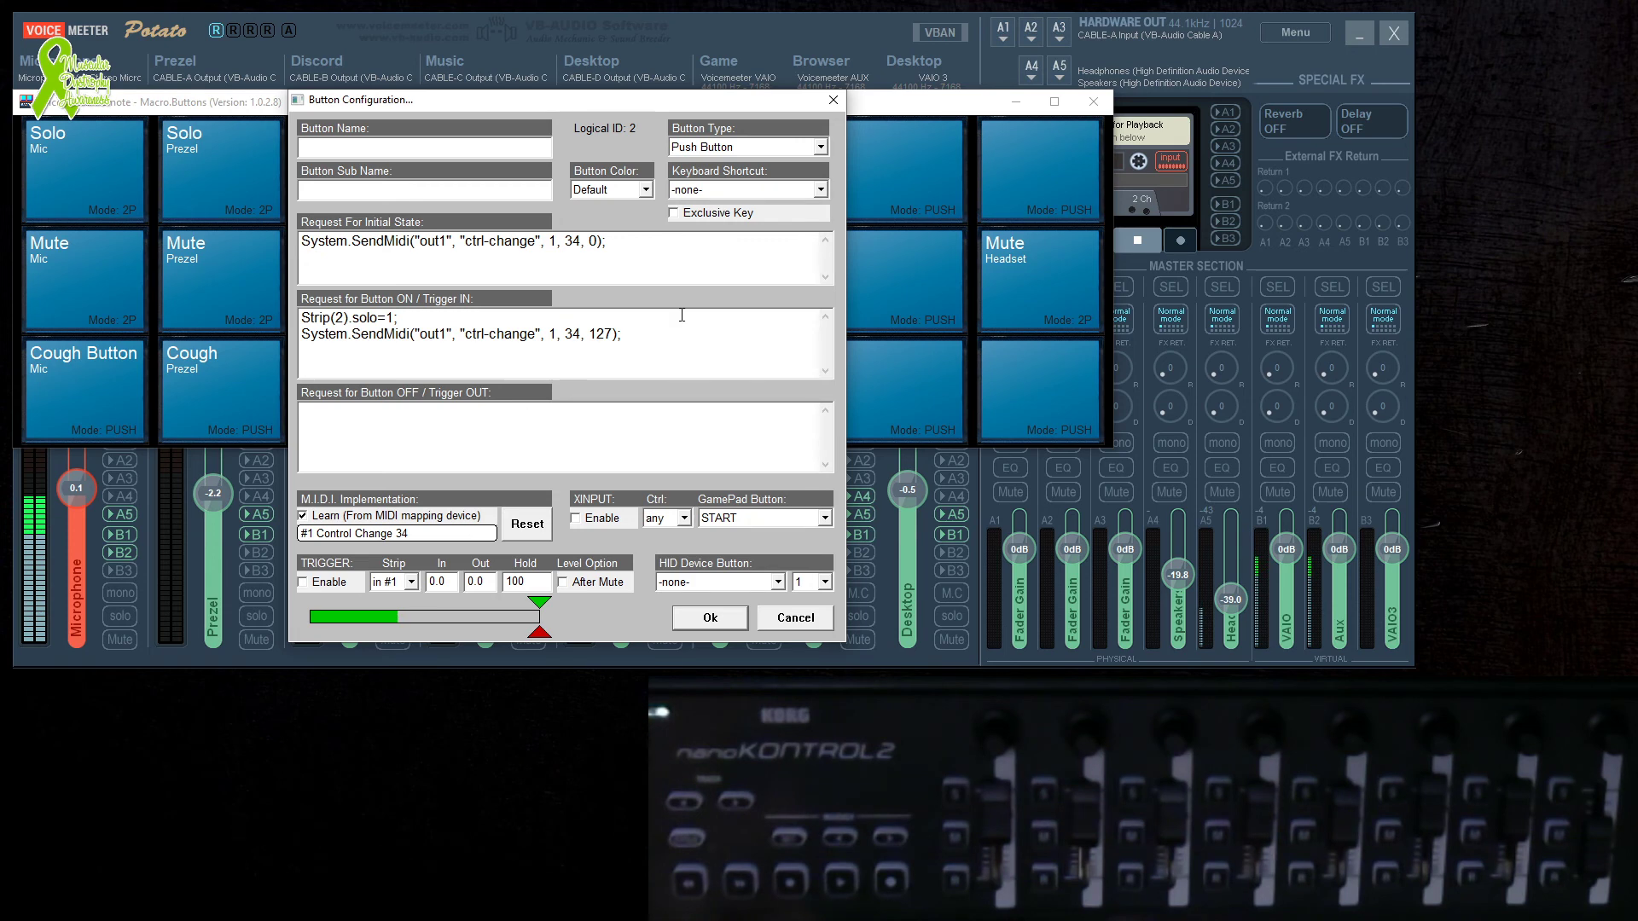
Copy both lines of the new button's ON request into its OFF request.
{"action": "left_click_drag", "start_coordinate": [626, 335], "coordinate": [300, 315]}
{"action": "right_click", "coordinate": [327, 327]}
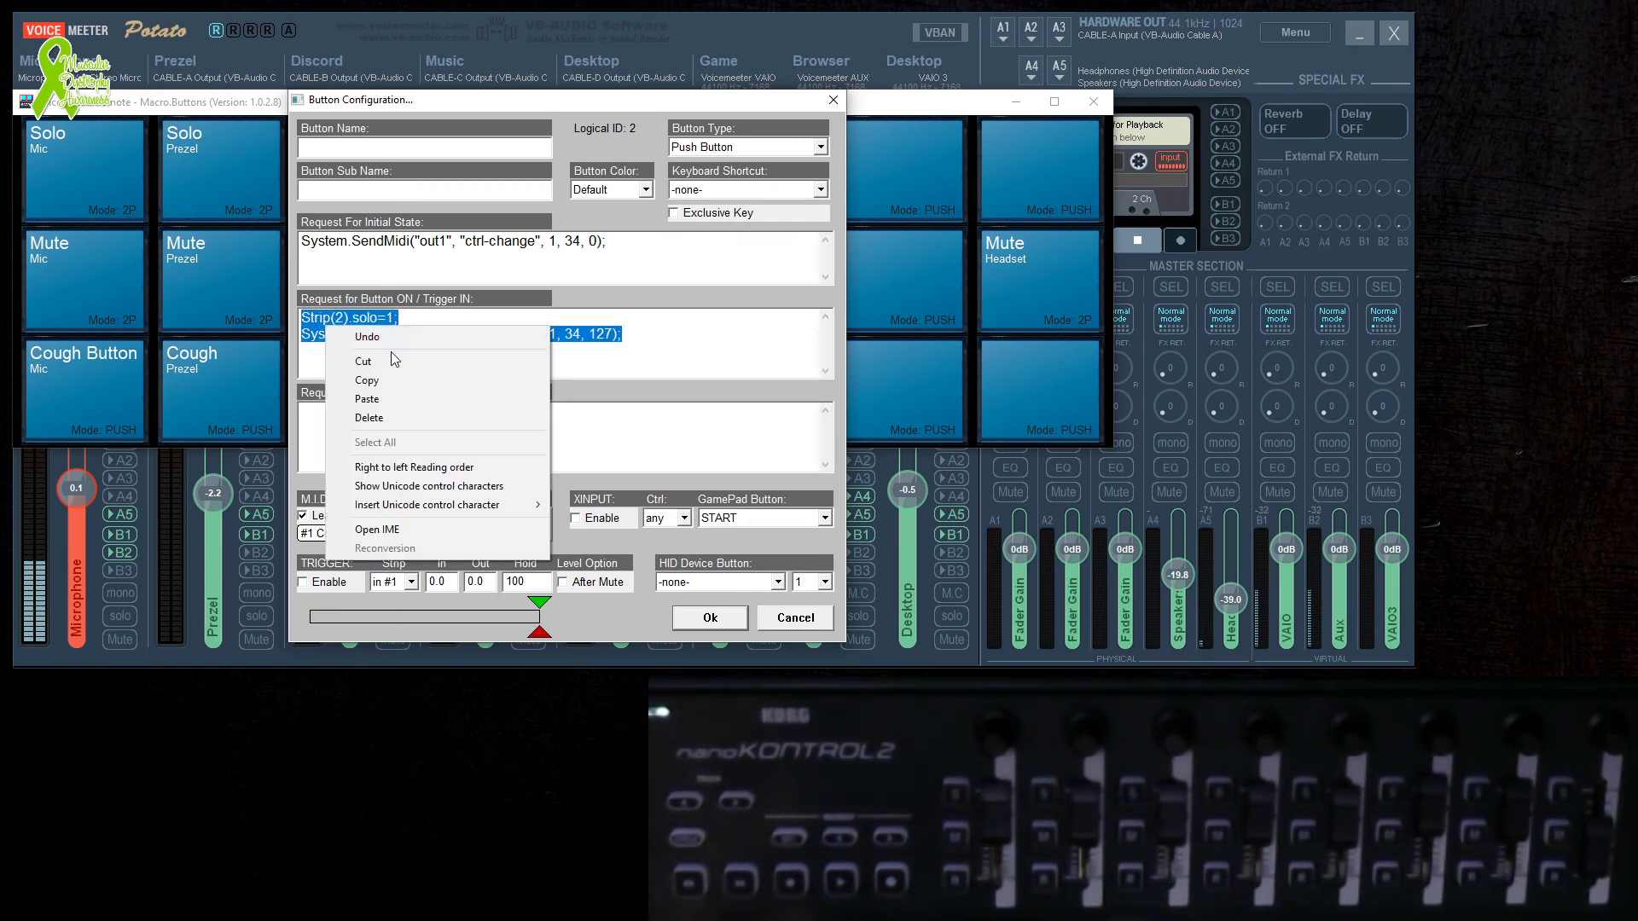
{"action": "left_click", "coordinate": [388, 381]}
{"action": "right_click", "coordinate": [391, 426]}
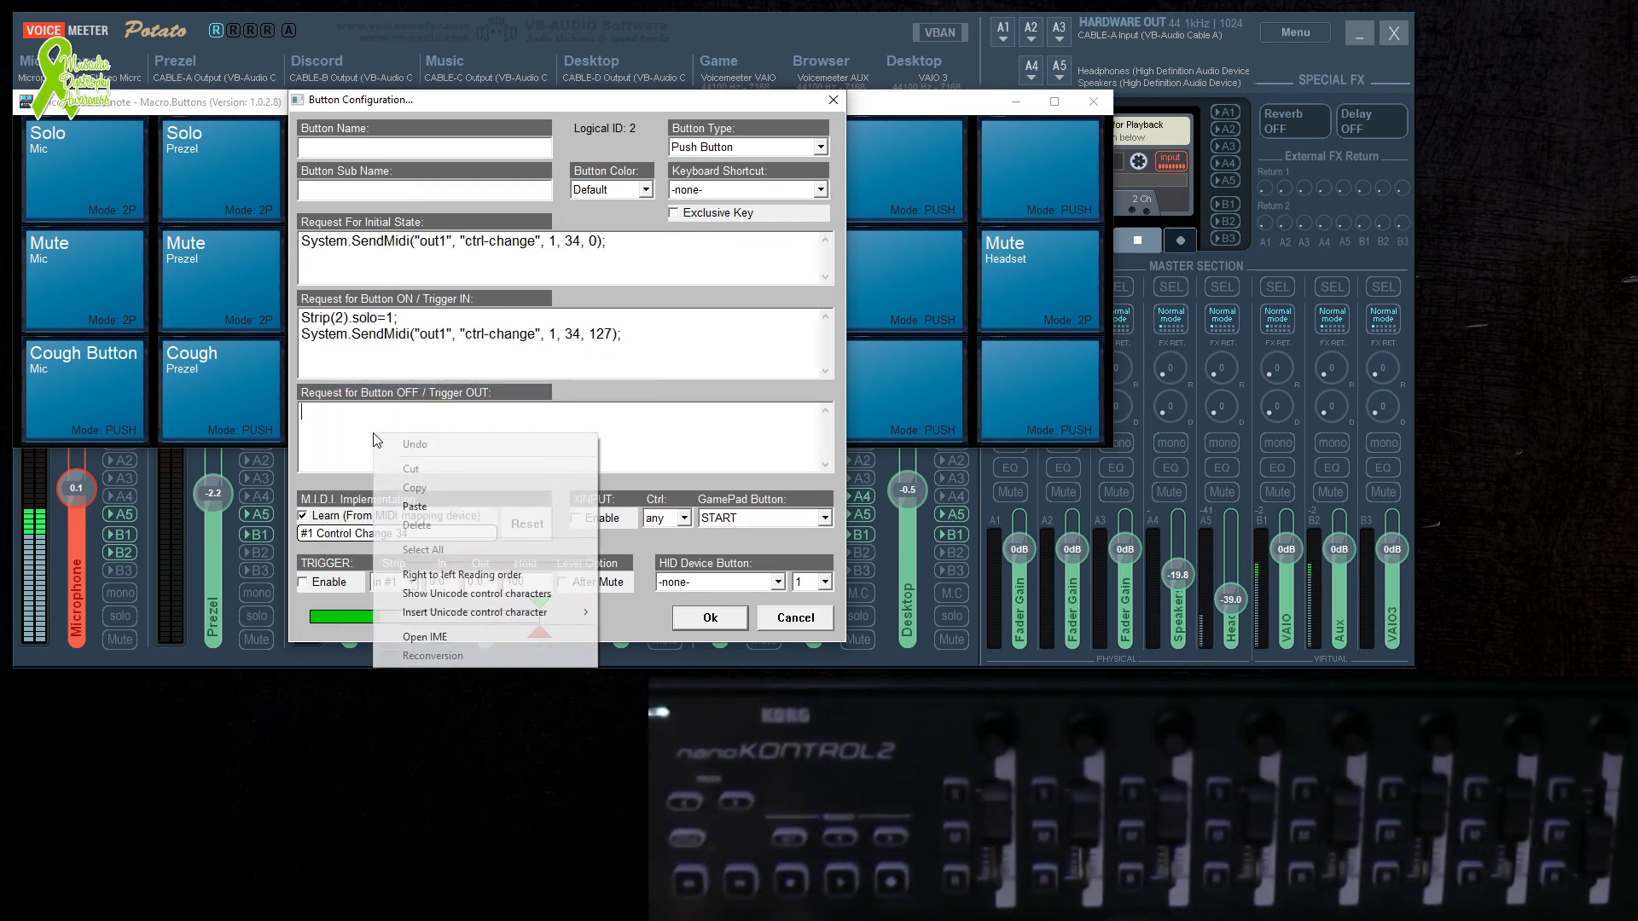
{"action": "left_click", "coordinate": [423, 501]}
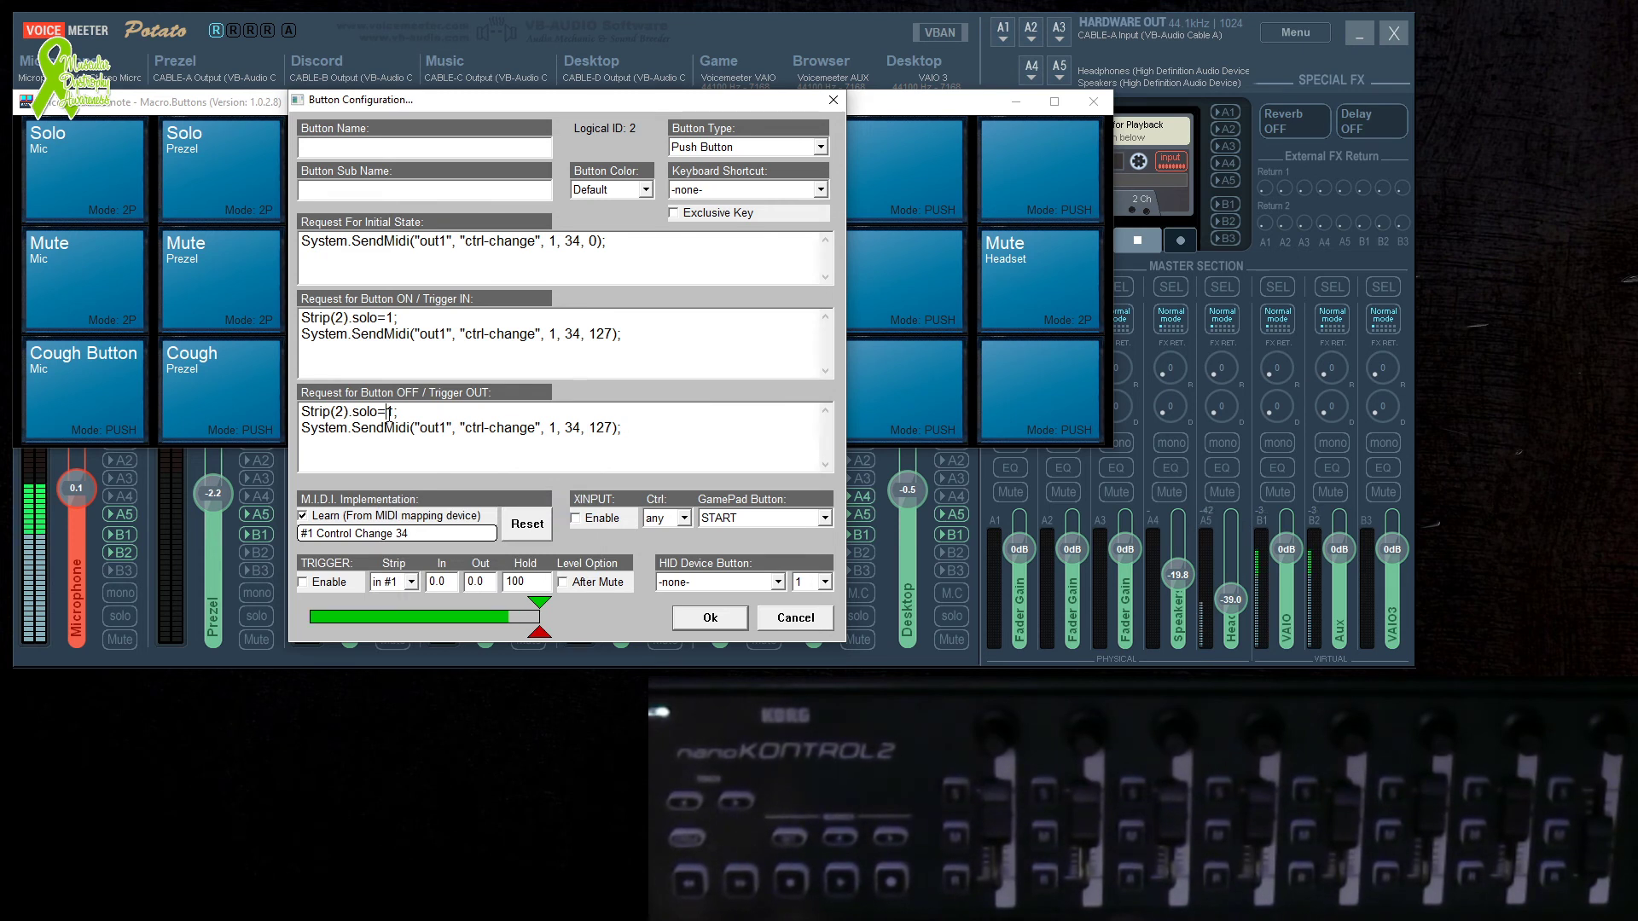
Set the OFF request to solo=0 and its MIDI message's final value to 0.
{"action": "key", "text": "Delete"}
{"action": "type", "text": "0"}
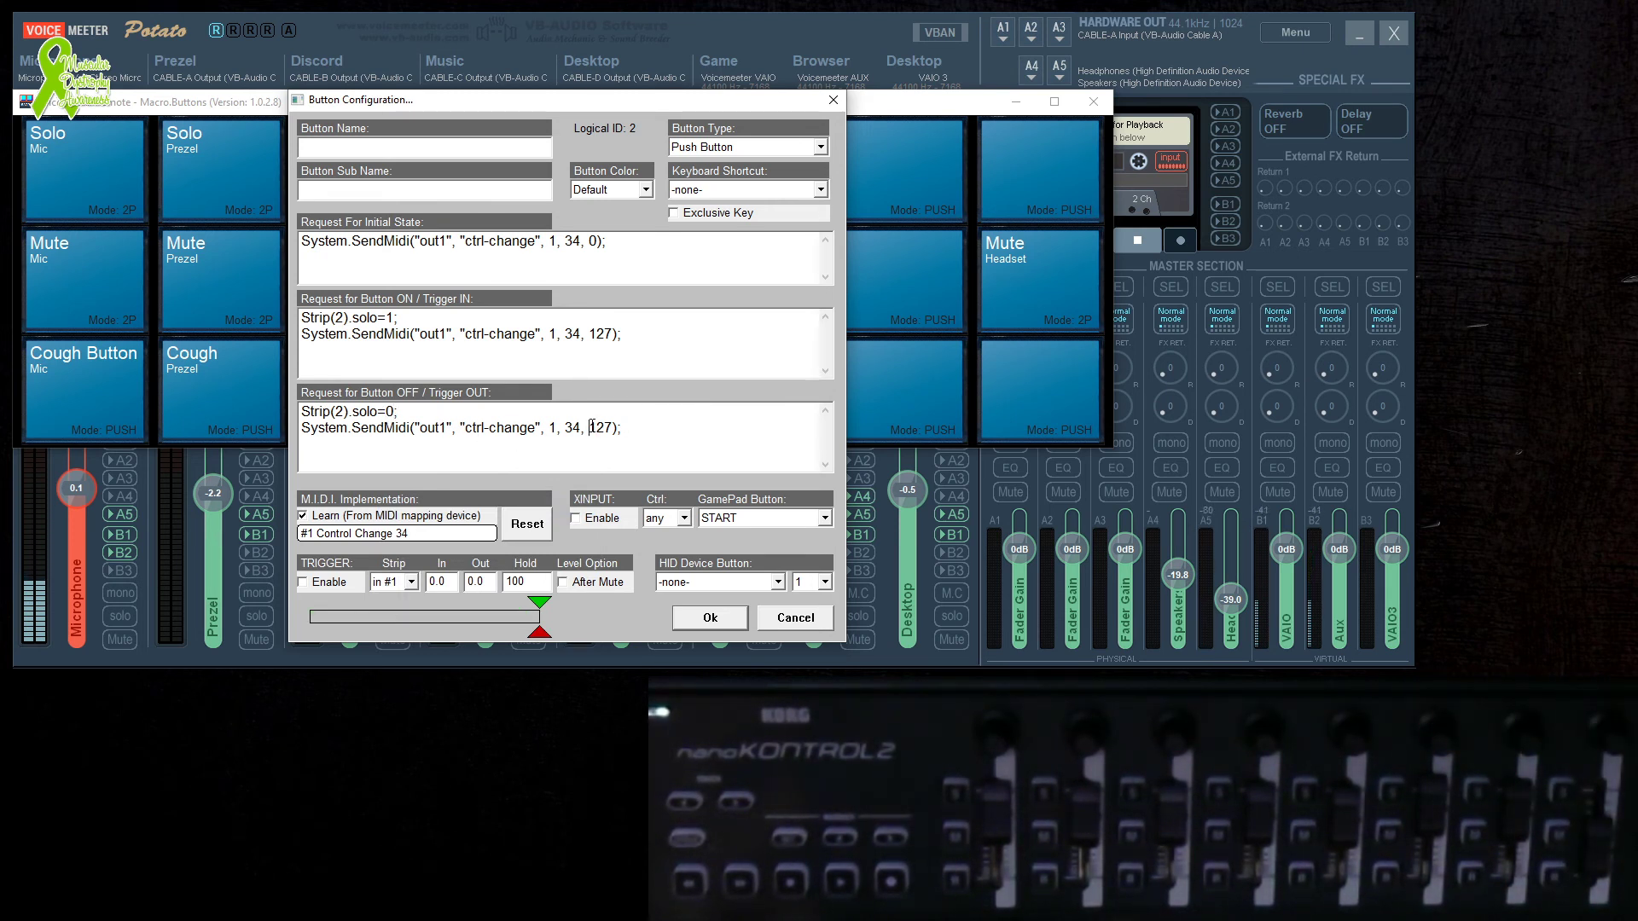
{"action": "key", "text": "Delete"}
{"action": "key", "text": "Delete"}
{"action": "key", "text": "Delete"}
{"action": "type", "text": "0"}
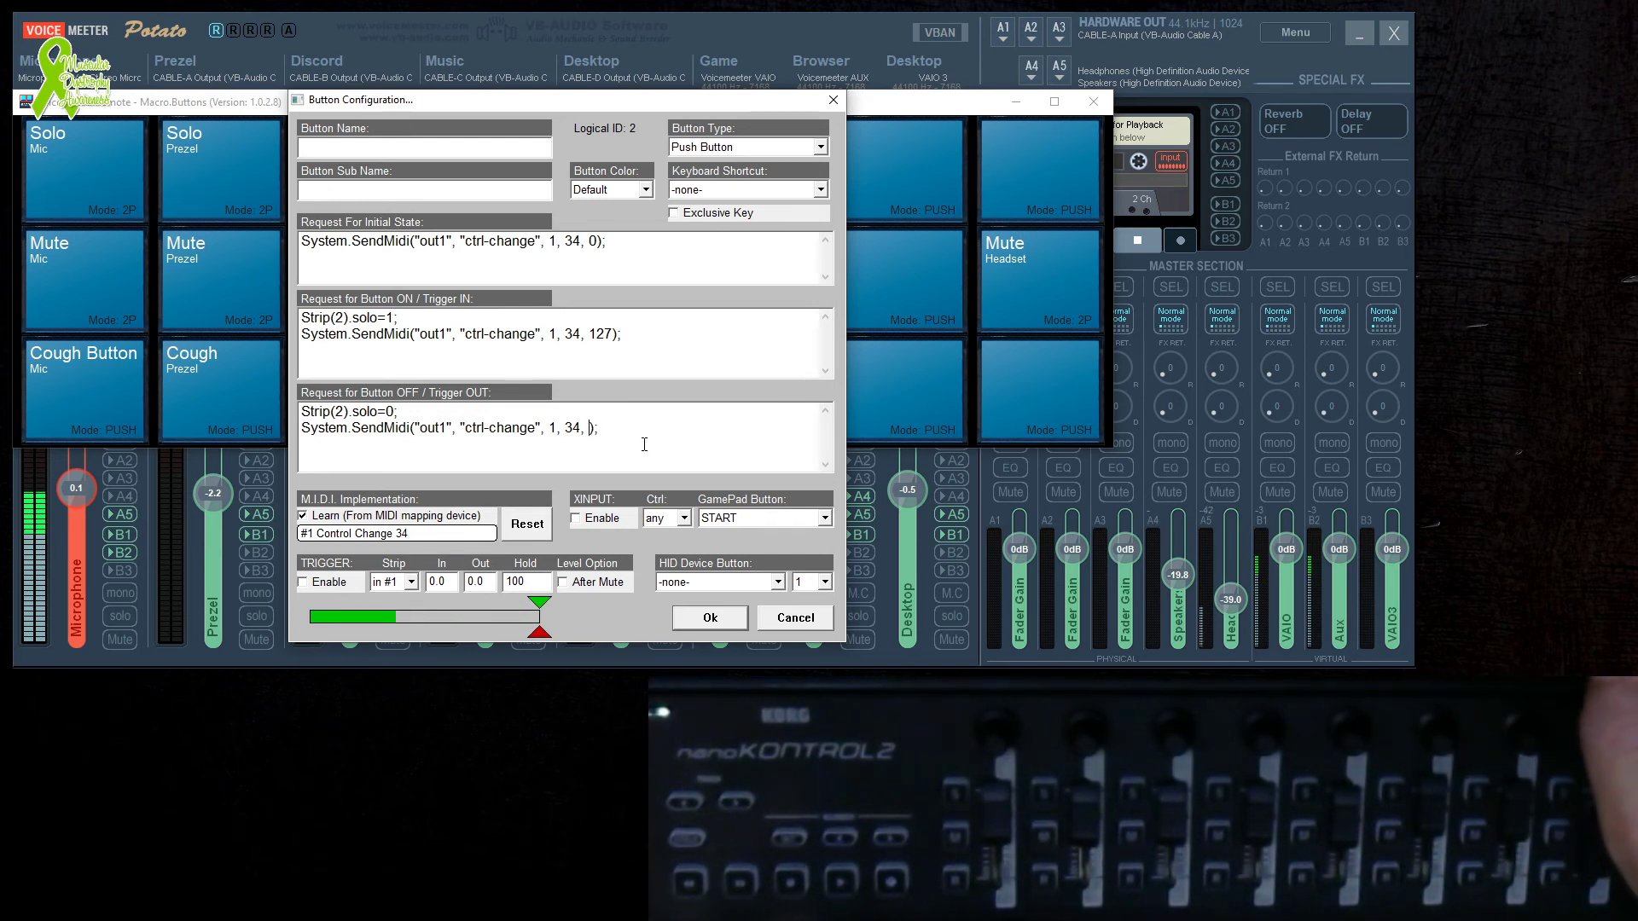
Name the button Solo with the sub name Discord and save its configuration.
{"action": "left_click", "coordinate": [373, 146]}
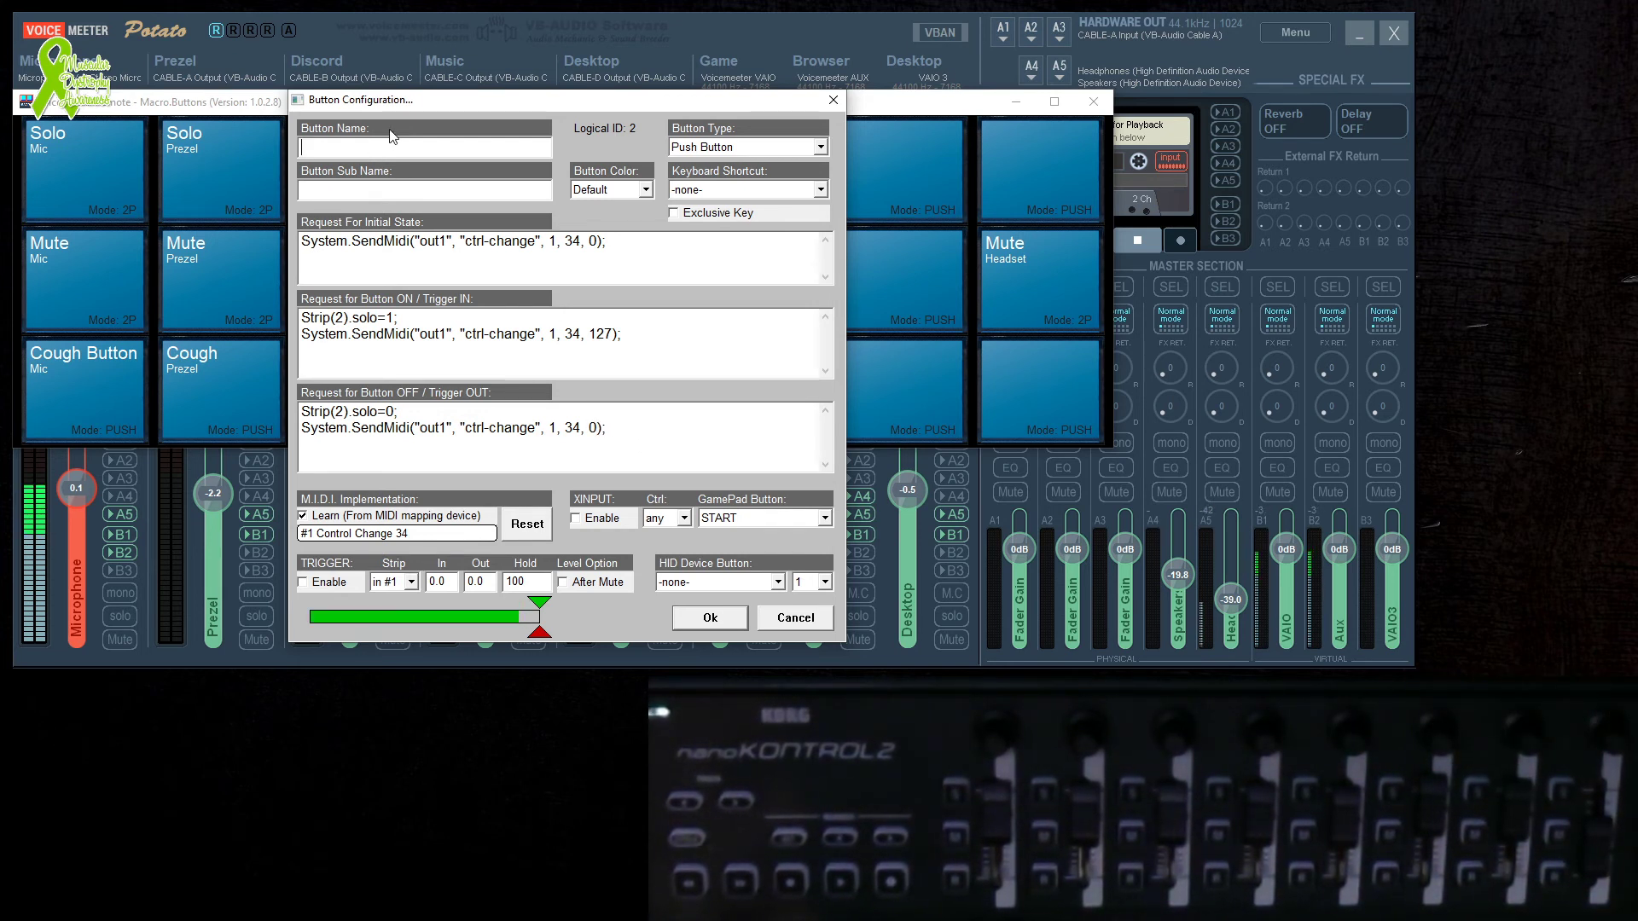
{"action": "left_click_drag", "start_coordinate": [435, 106], "coordinate": [579, 133]}
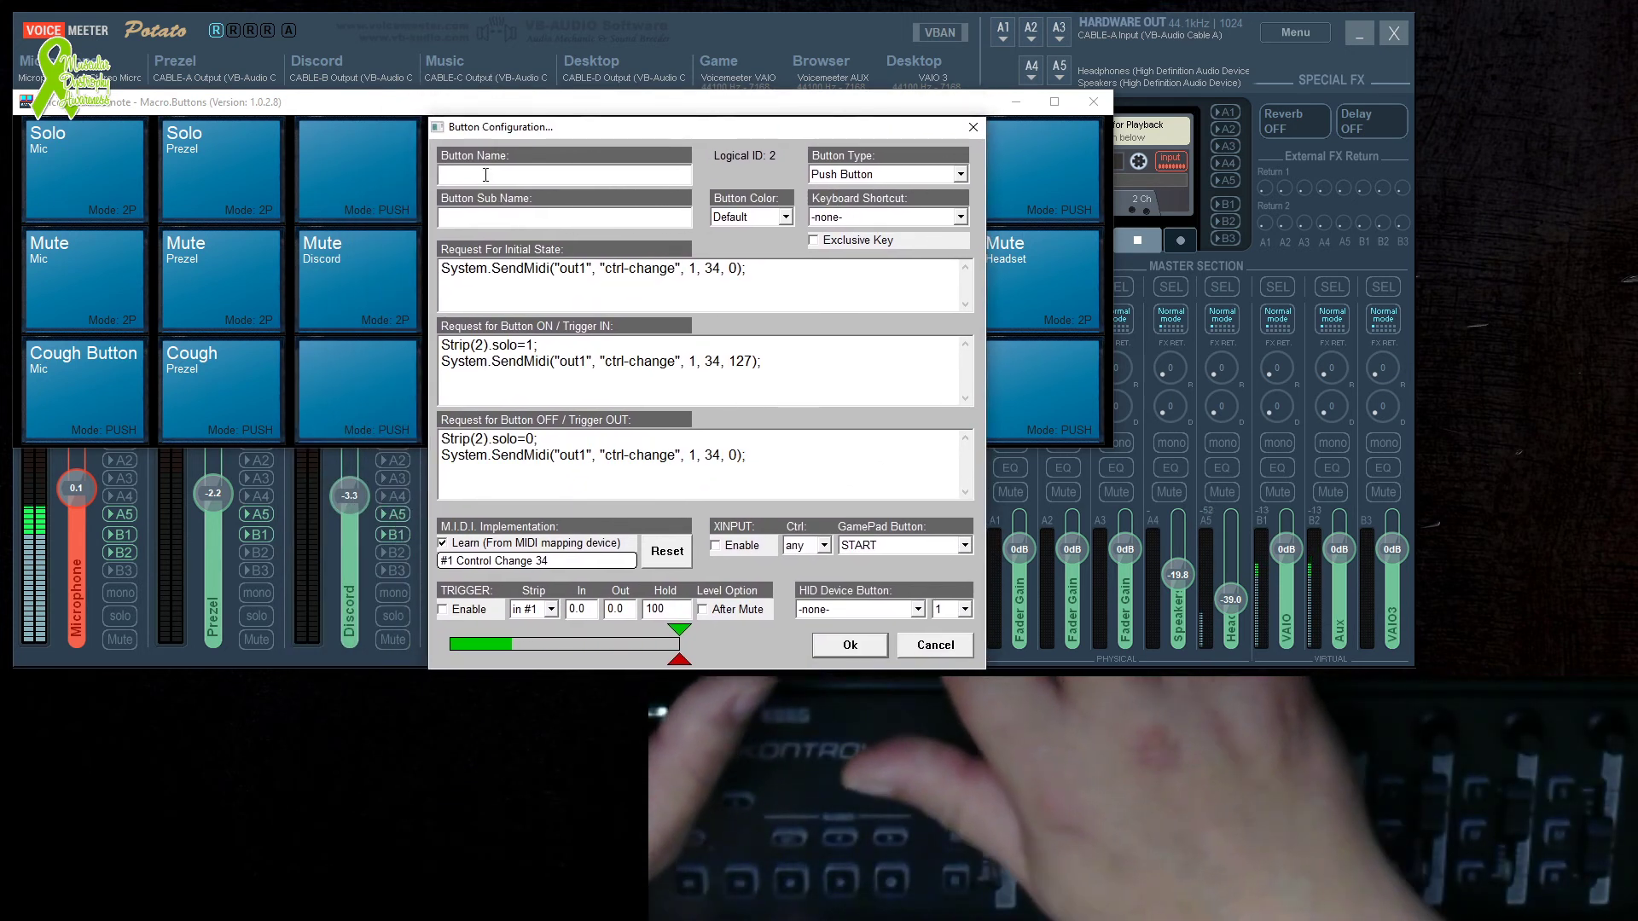
{"action": "type", "text": "Solo"}
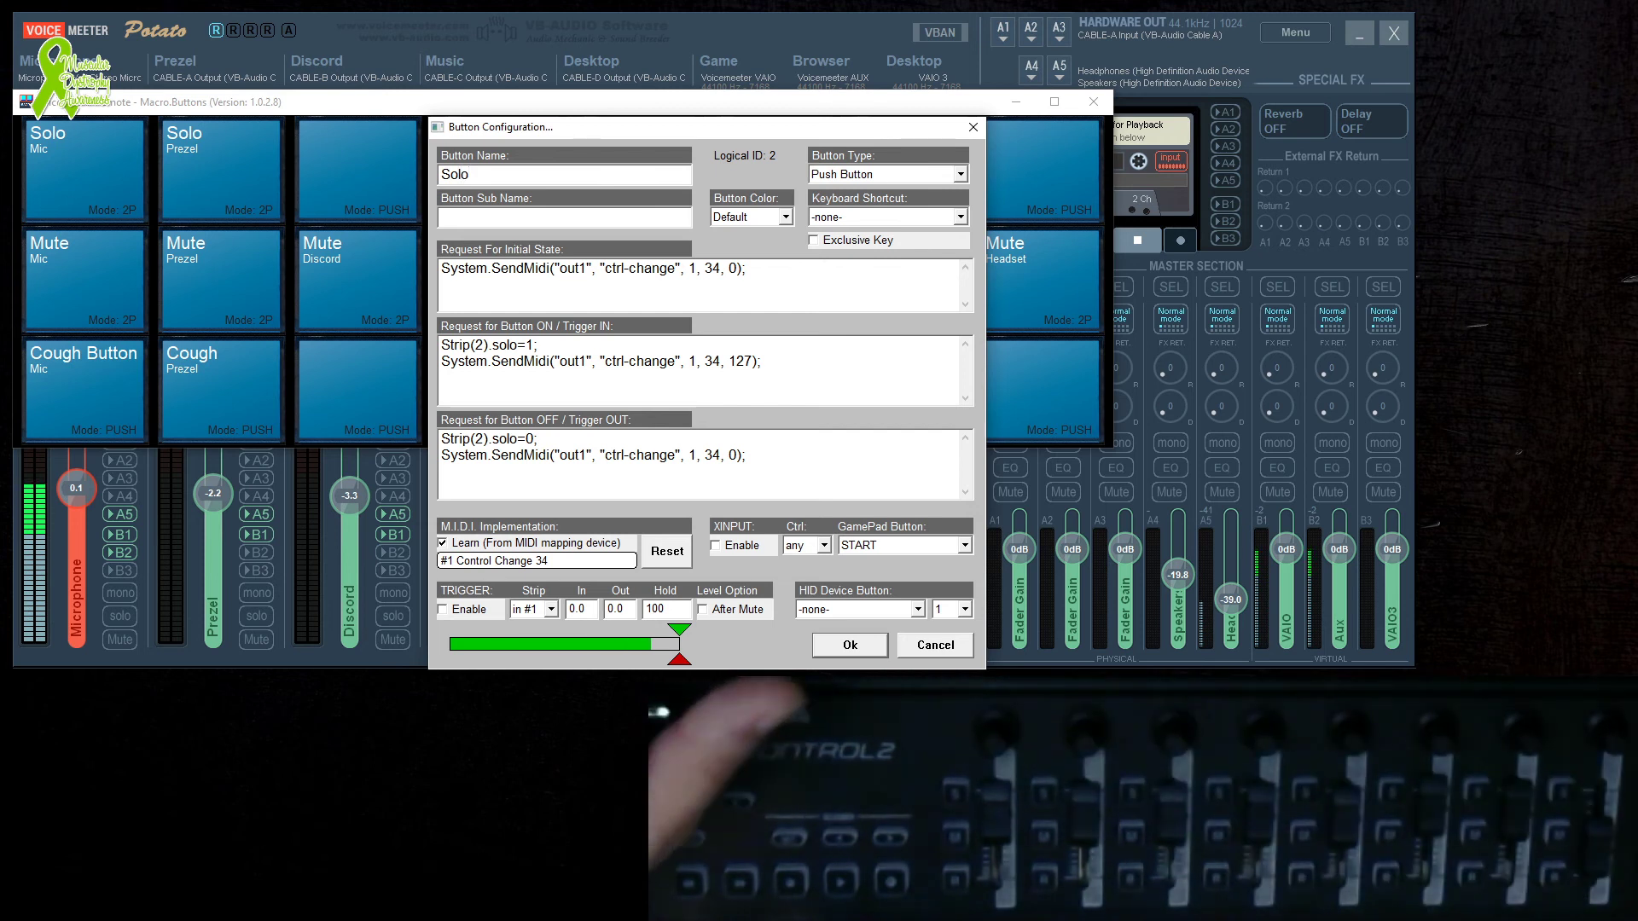
{"action": "left_click", "coordinate": [485, 219]}
{"action": "type", "text": "Dis"}
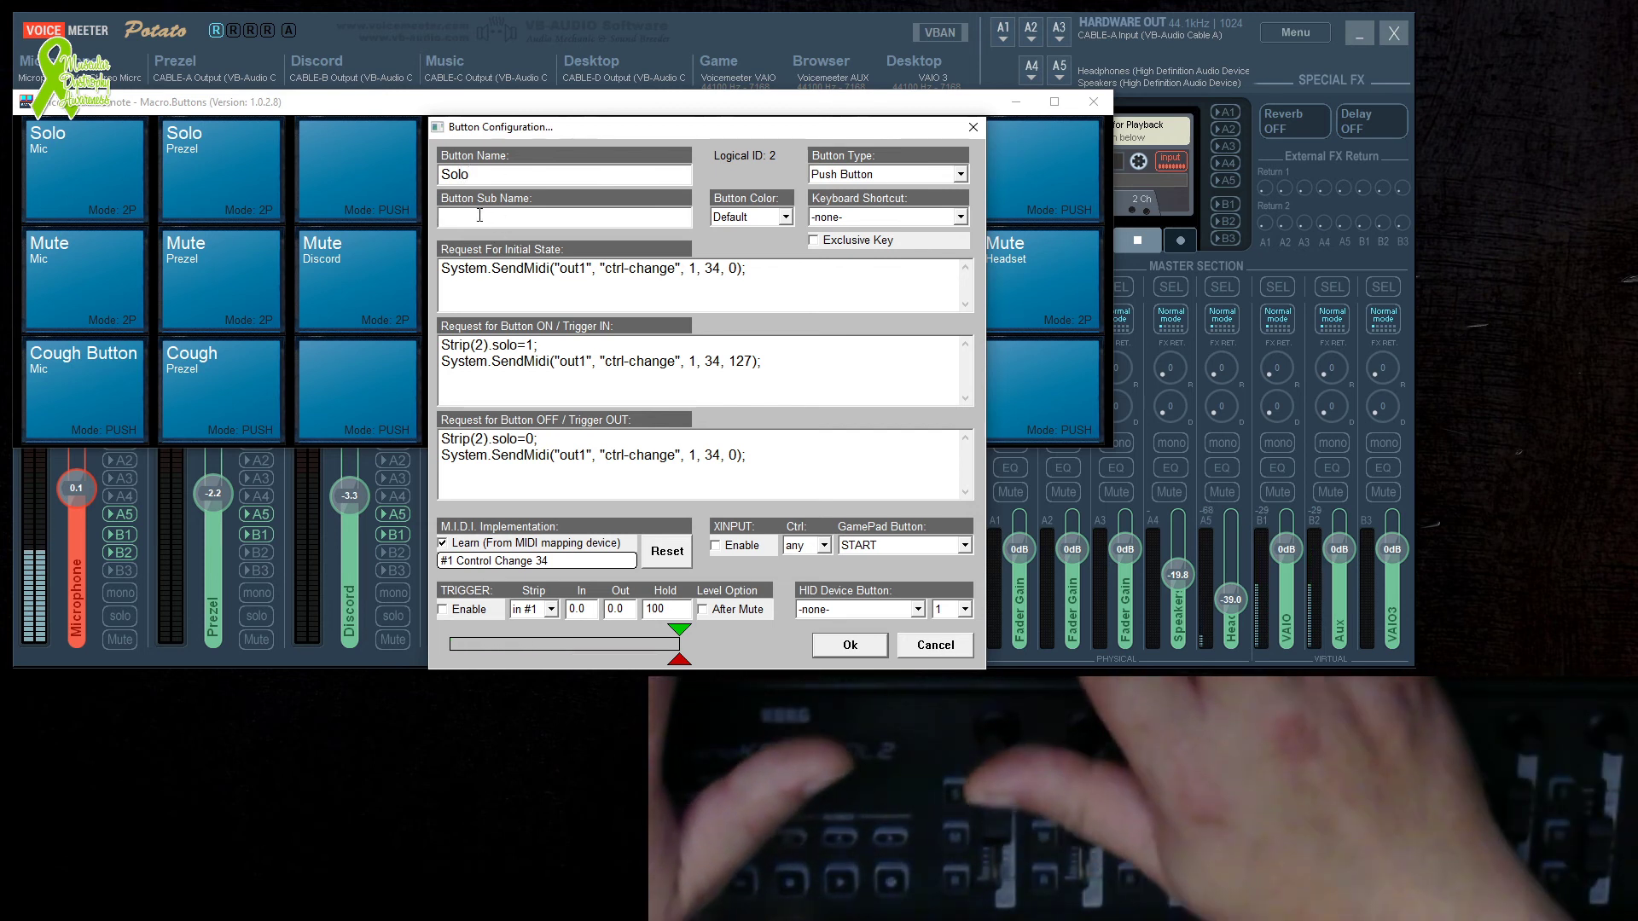
{"action": "type", "text": "cord"}
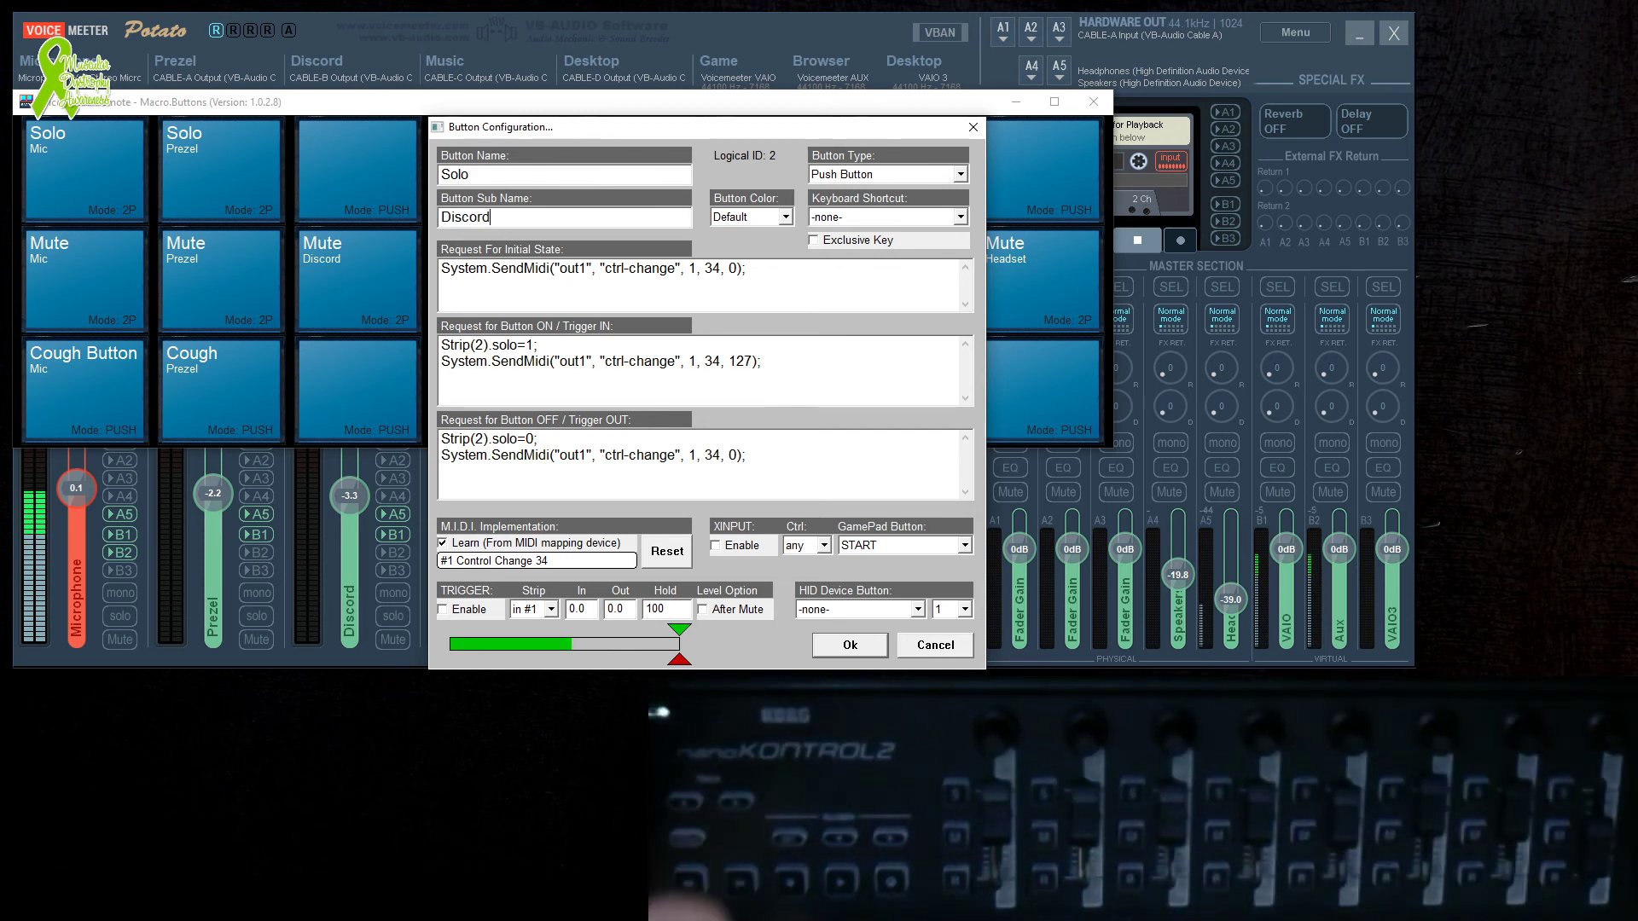
{"action": "left_click", "coordinate": [832, 649]}
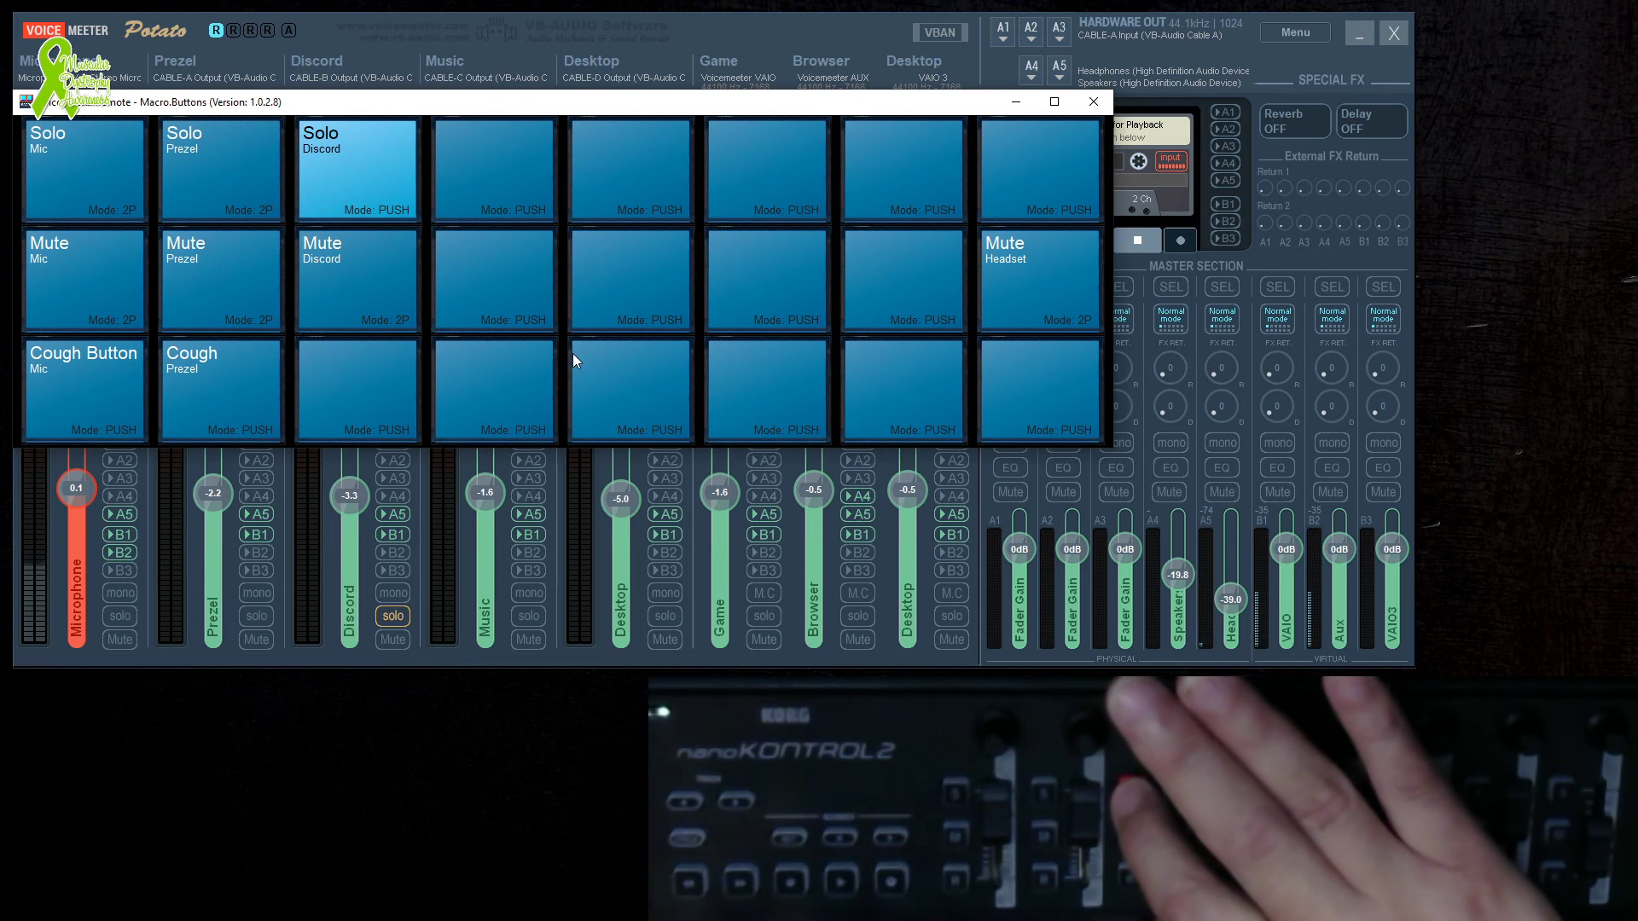
Reopen the Solo Discord configuration, change the button type to 2 Positions and save it.
{"action": "right_click", "coordinate": [380, 183]}
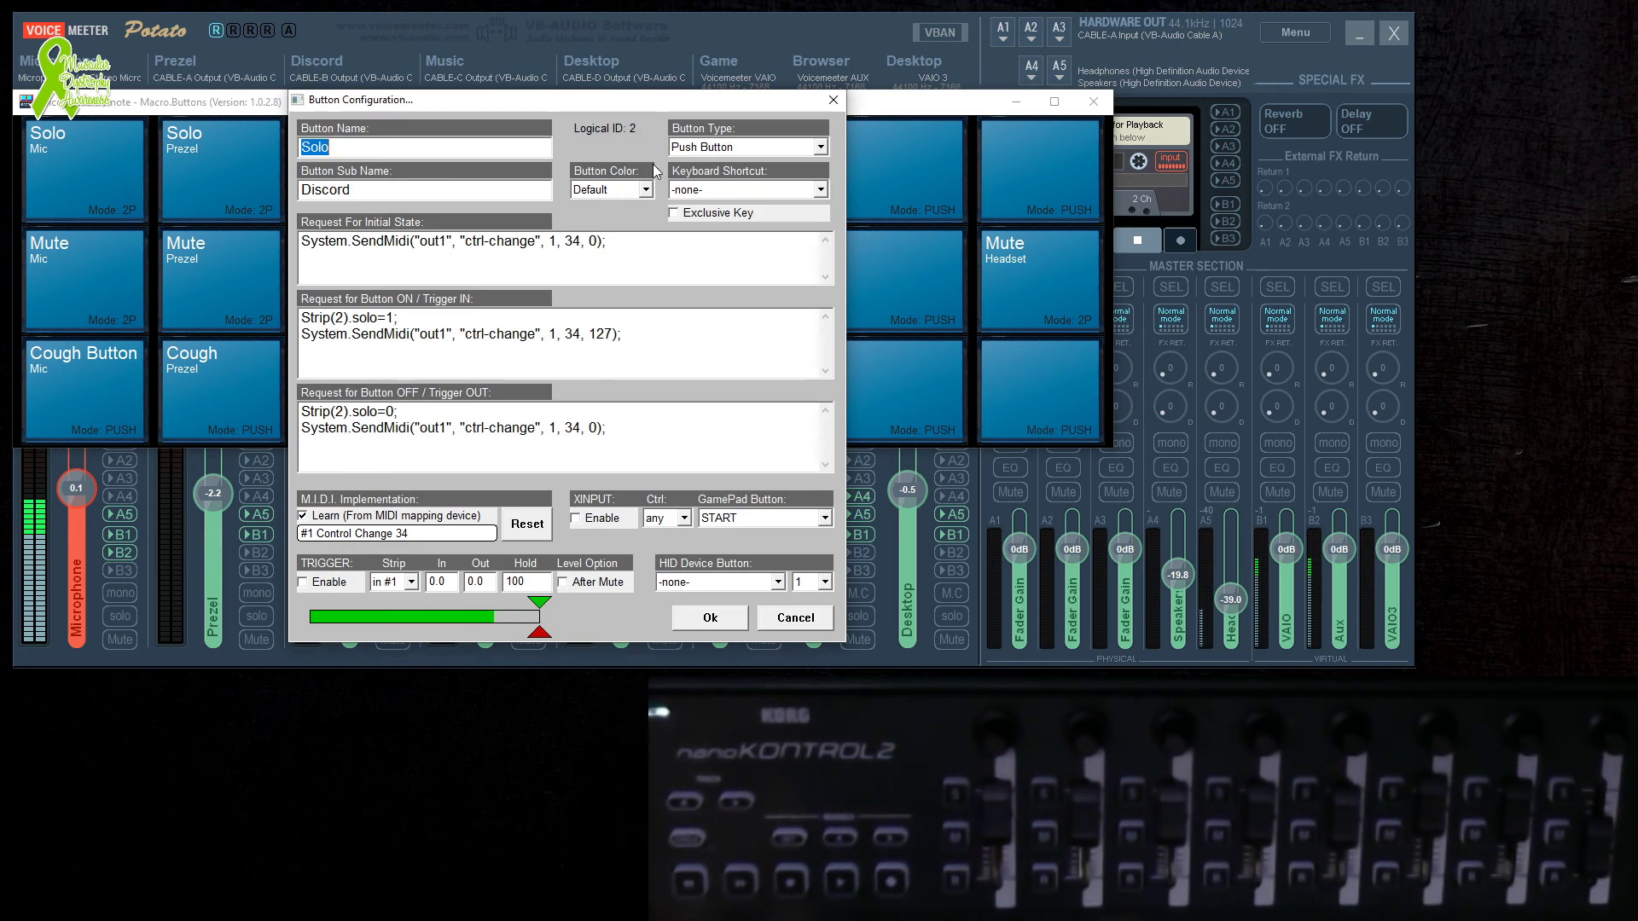
{"action": "left_click", "coordinate": [749, 146]}
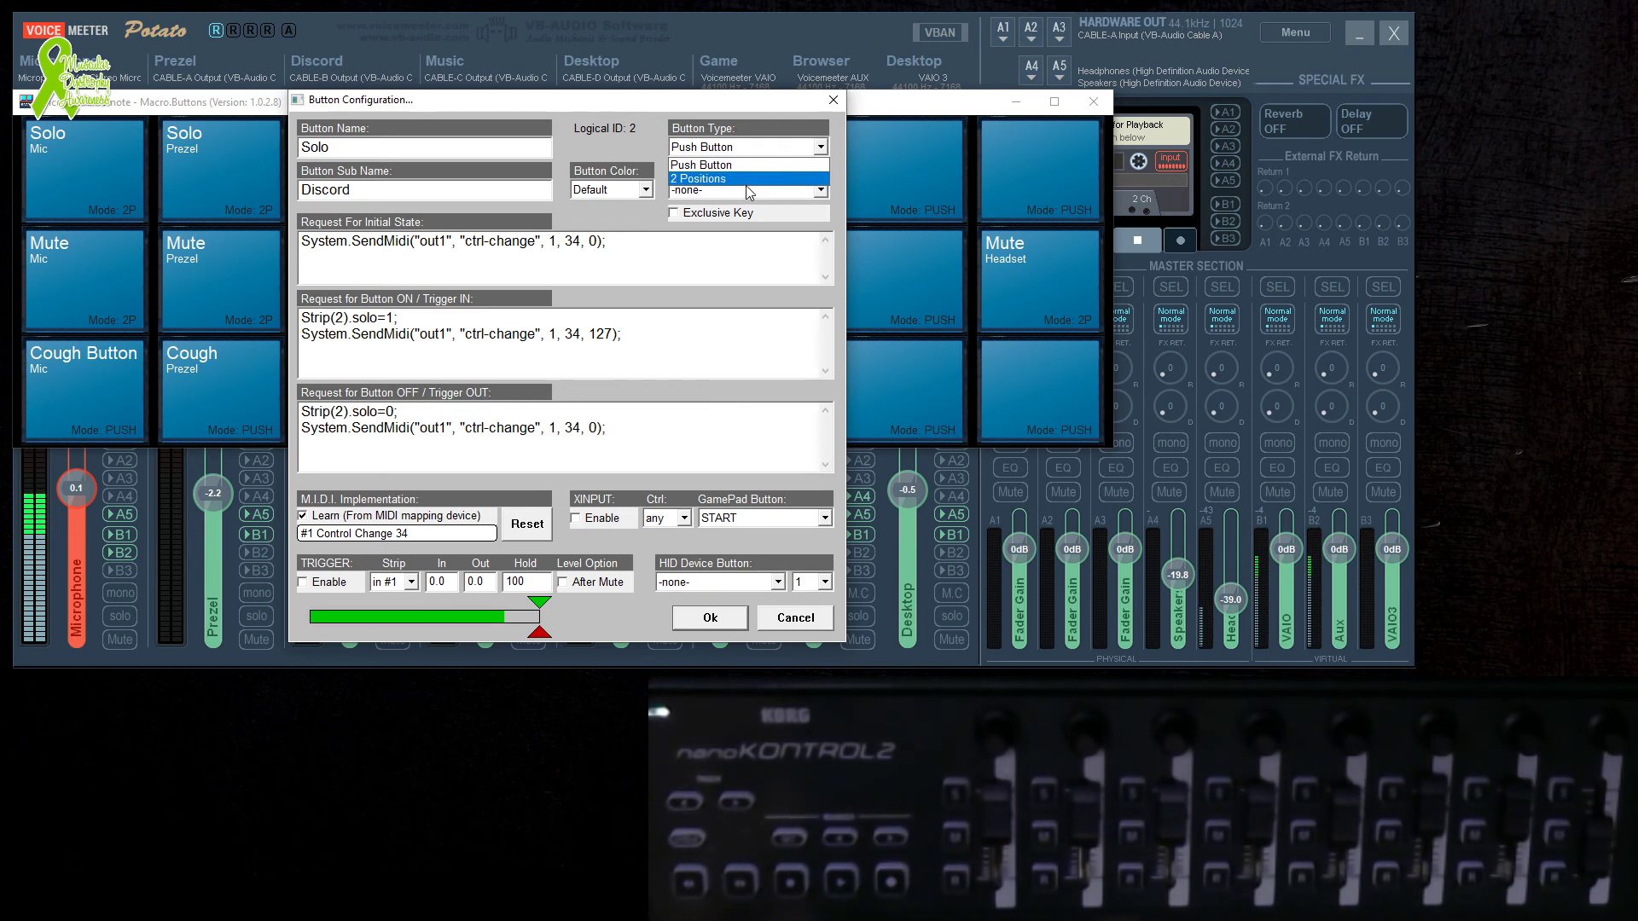
{"action": "left_click", "coordinate": [718, 178]}
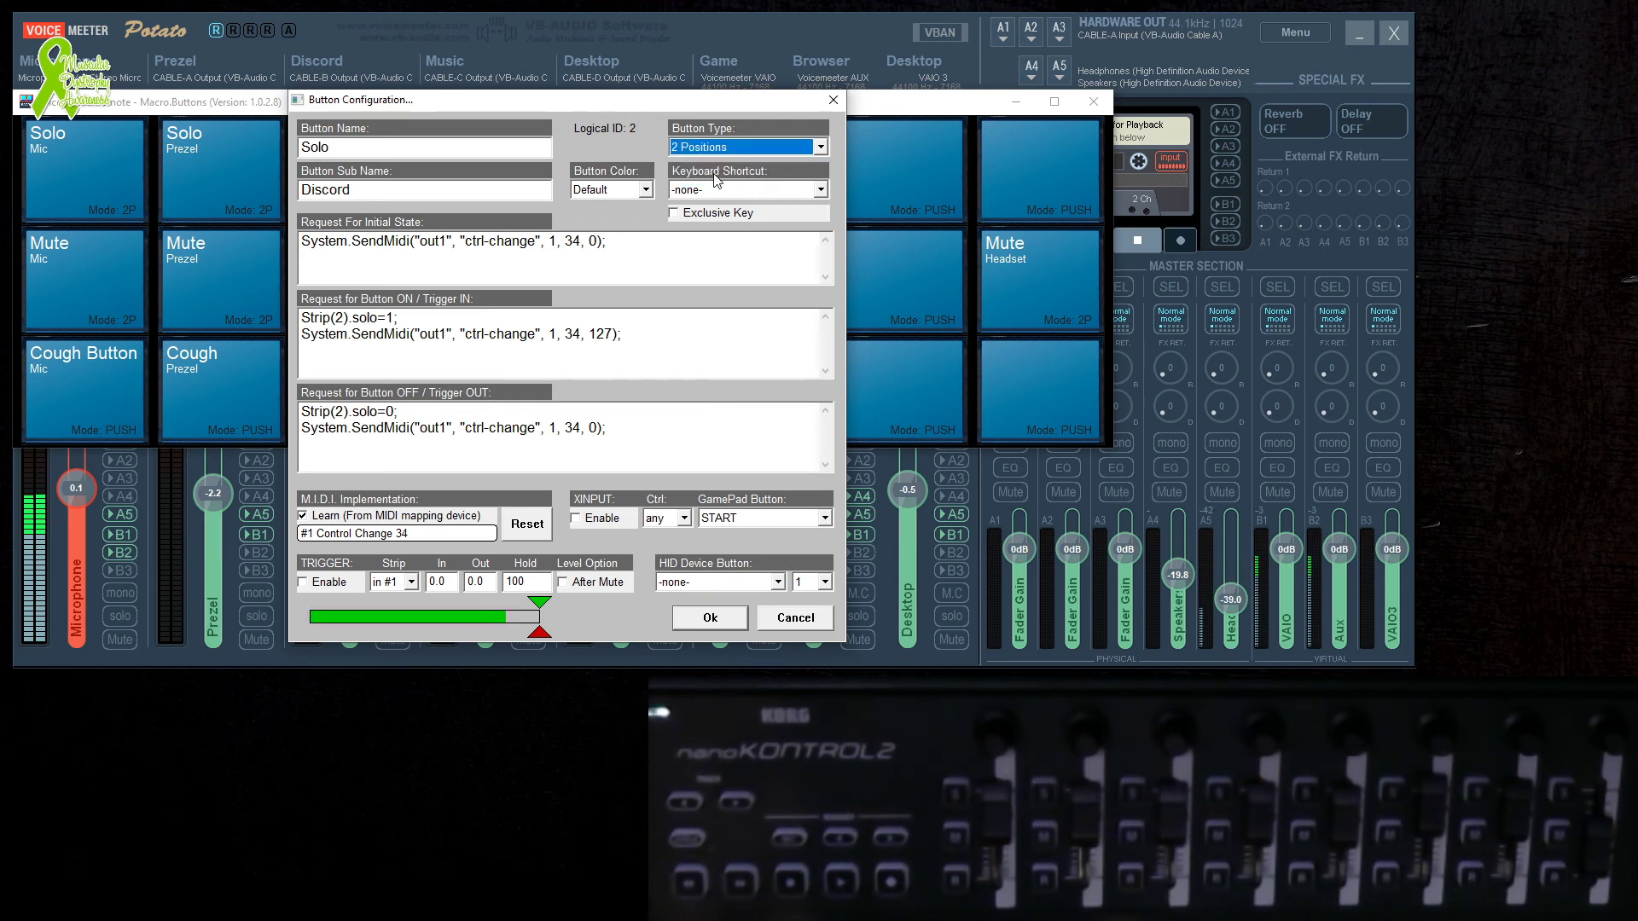
{"action": "left_click", "coordinate": [710, 617]}
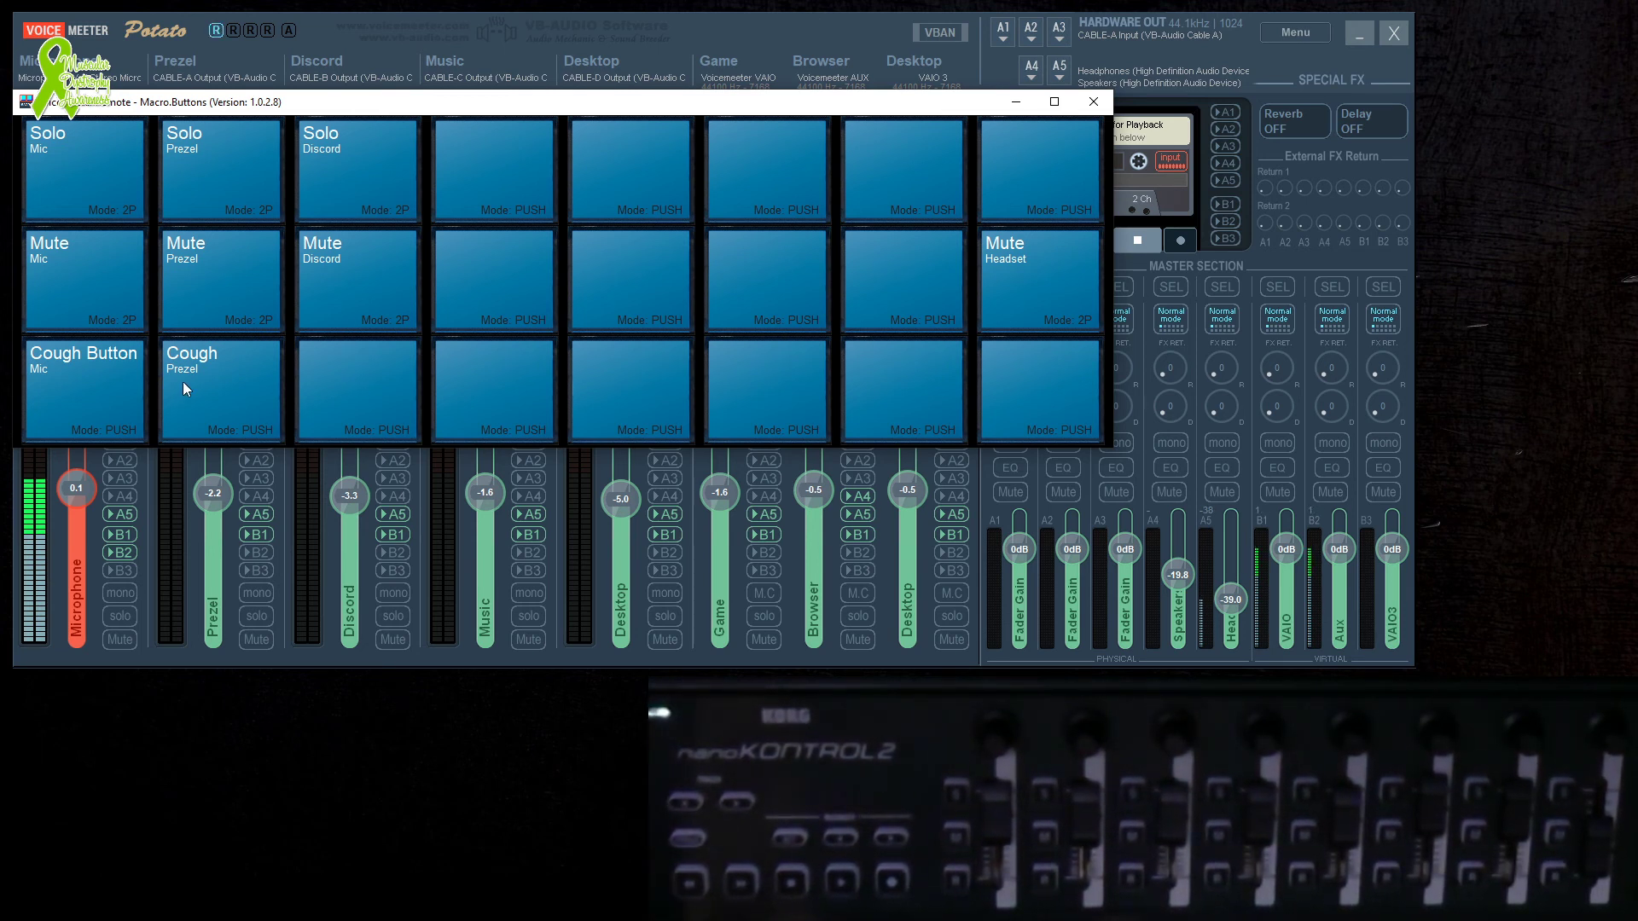
Review the Cough Prezel button's type and request lines, leaving its configuration without changes.
{"action": "right_click", "coordinate": [237, 391]}
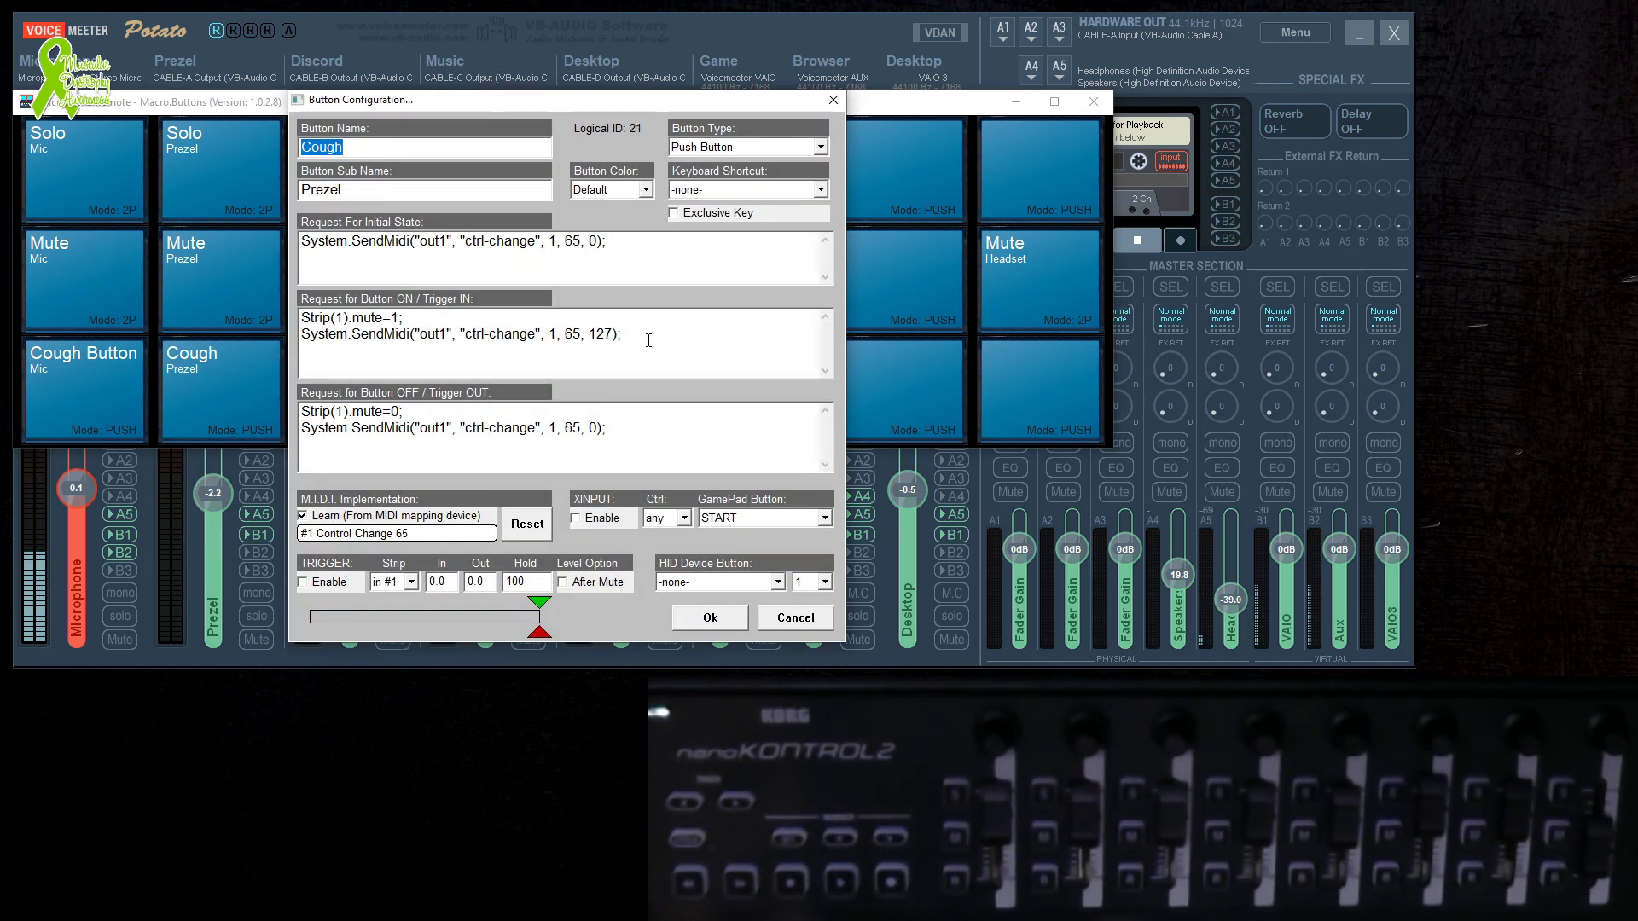
{"action": "left_click", "coordinate": [776, 620]}
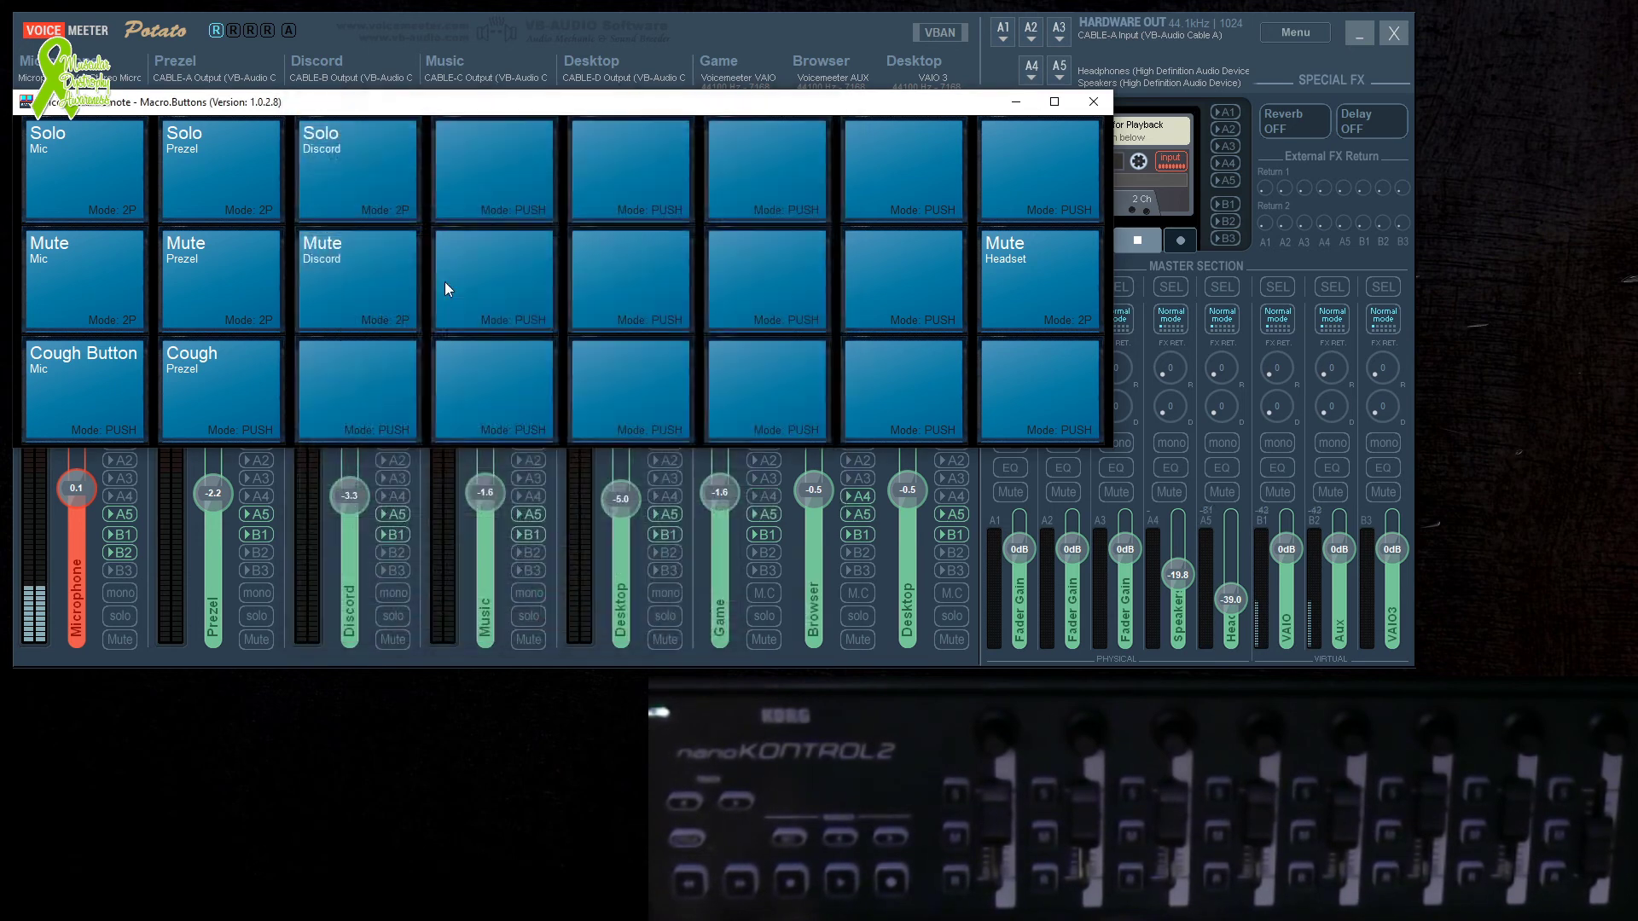
Change the Solo Discord button's type to Push Button and save its configuration.
{"action": "right_click", "coordinate": [355, 171]}
{"action": "left_click", "coordinate": [759, 146]}
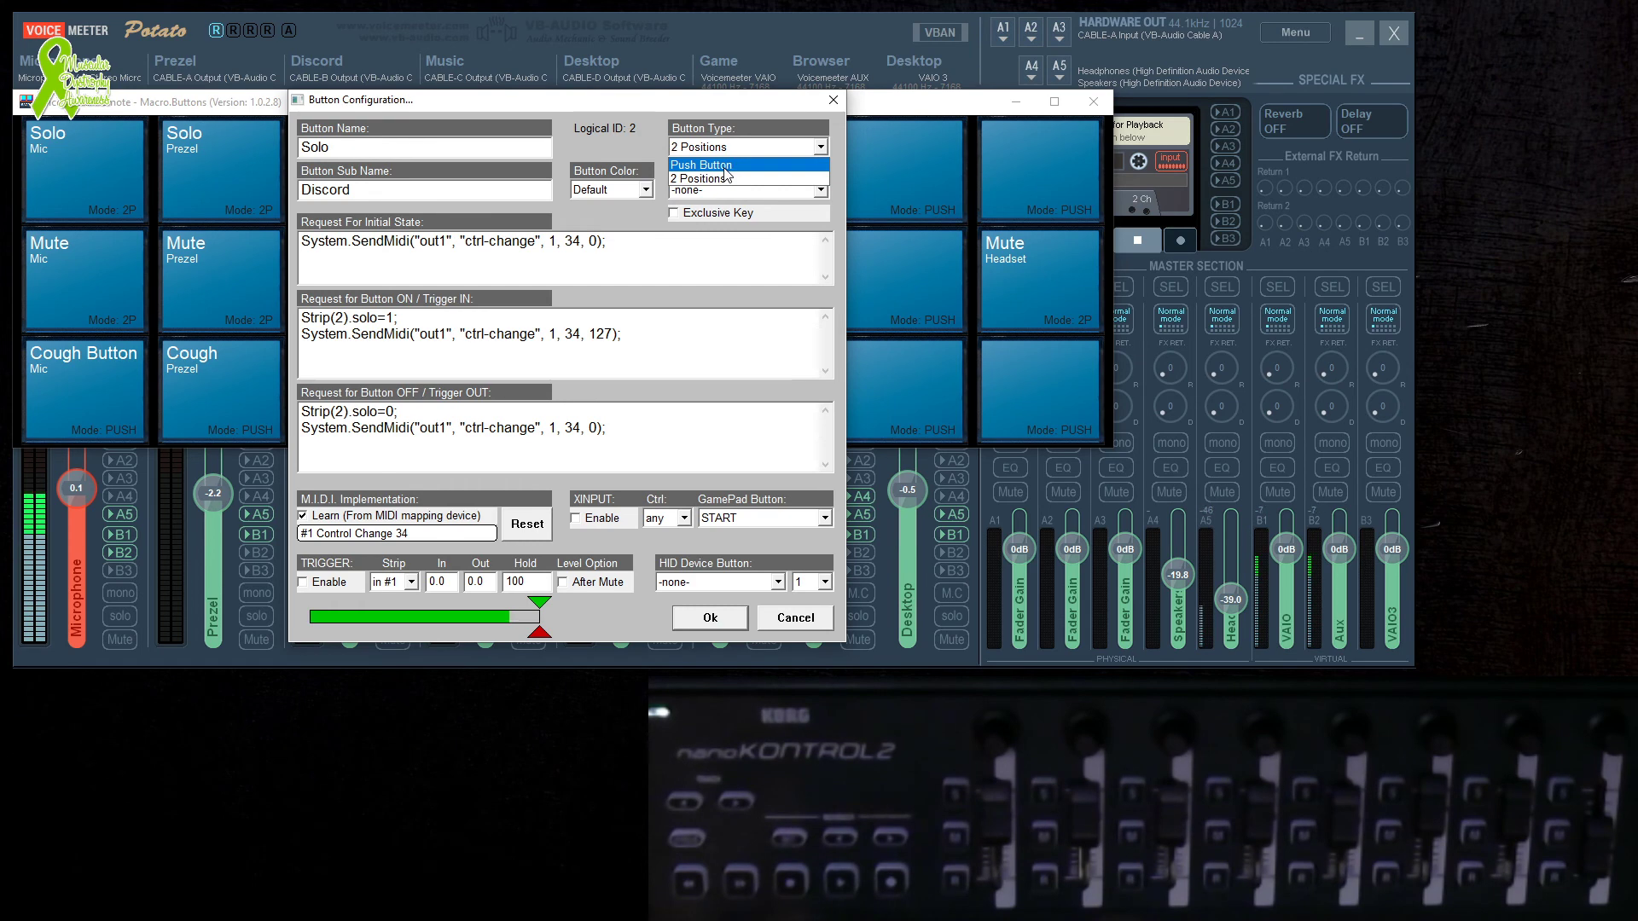
{"action": "left_click", "coordinate": [722, 166]}
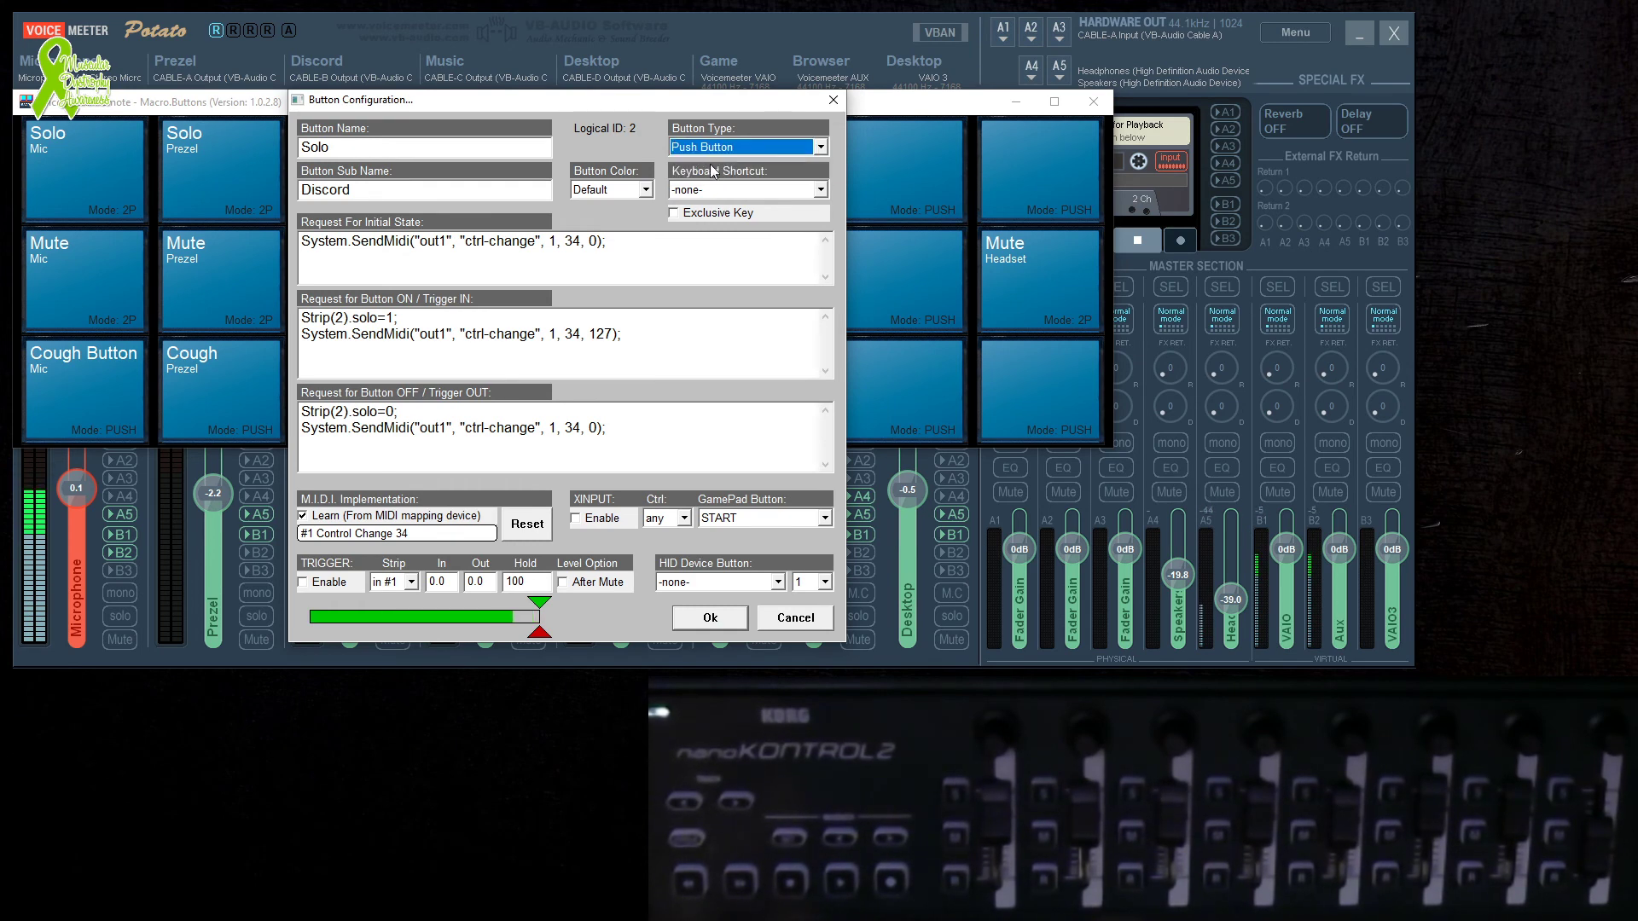
{"action": "left_click", "coordinate": [721, 618]}
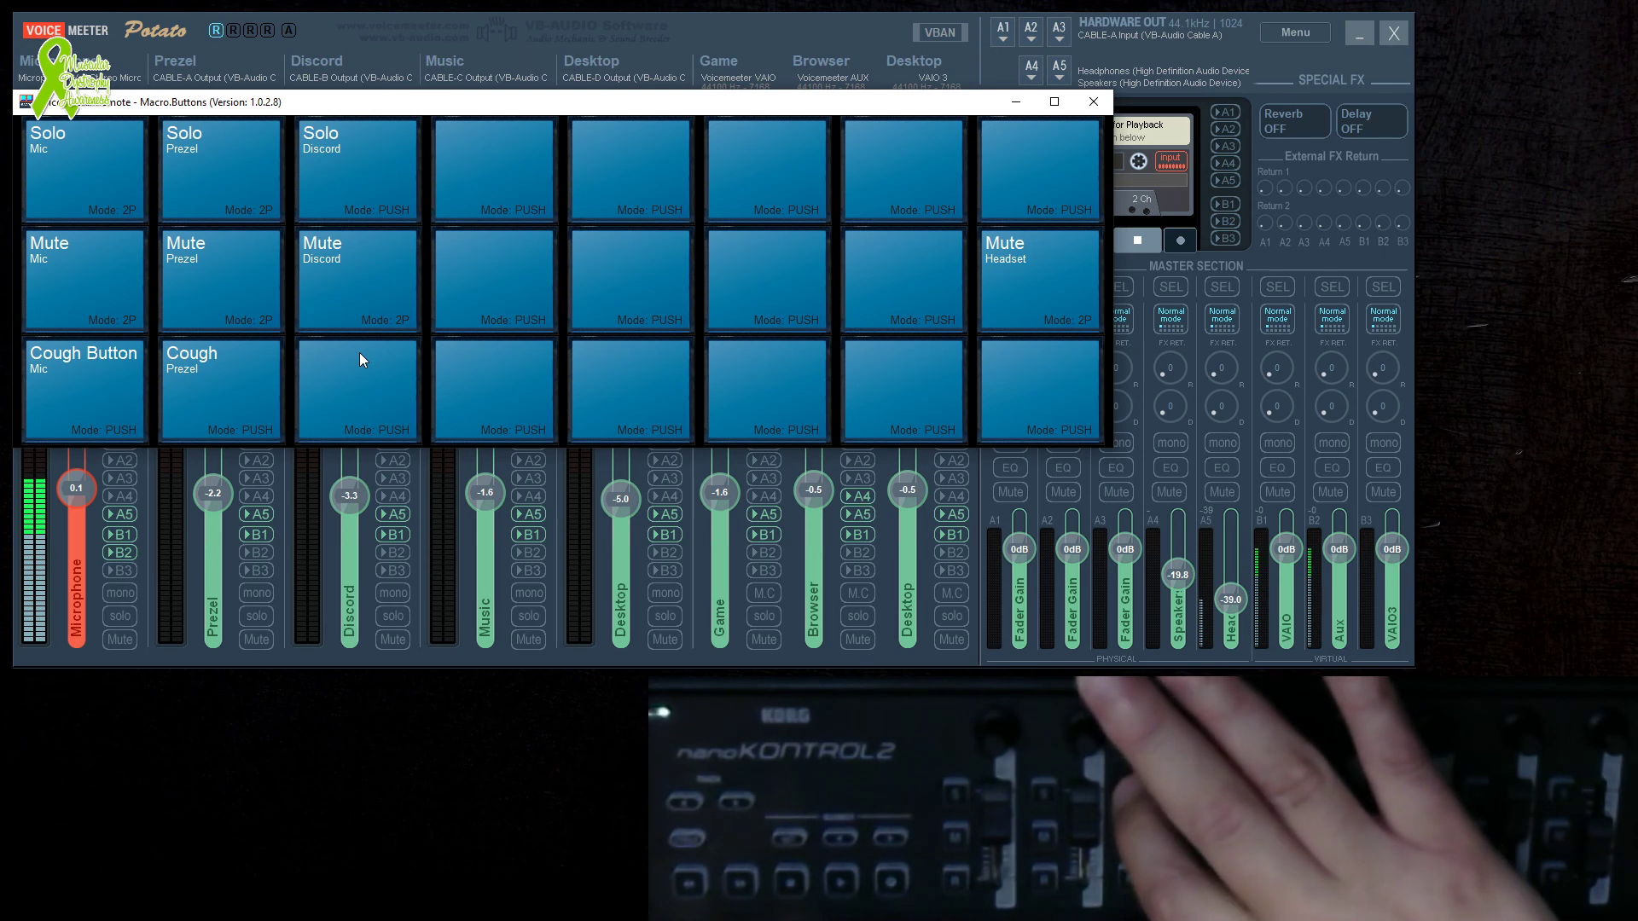
Set the Solo Discord button's type back to 2 Positions and save its configuration.
{"action": "right_click", "coordinate": [341, 166]}
{"action": "left_click", "coordinate": [725, 147]}
{"action": "left_click", "coordinate": [722, 179]}
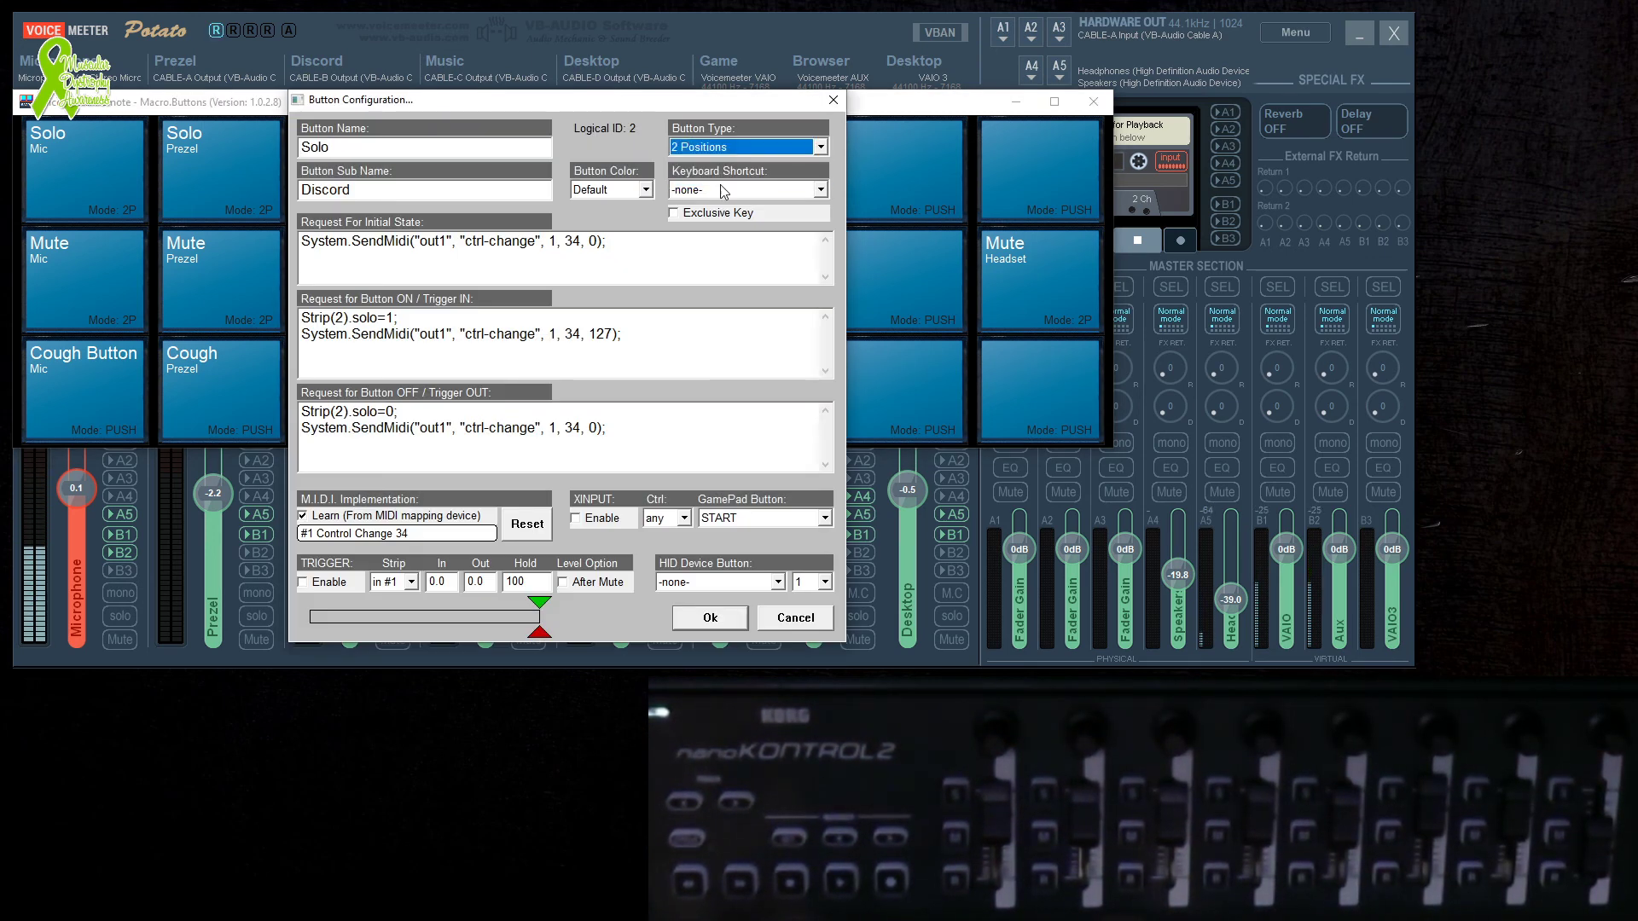
{"action": "left_click", "coordinate": [706, 617]}
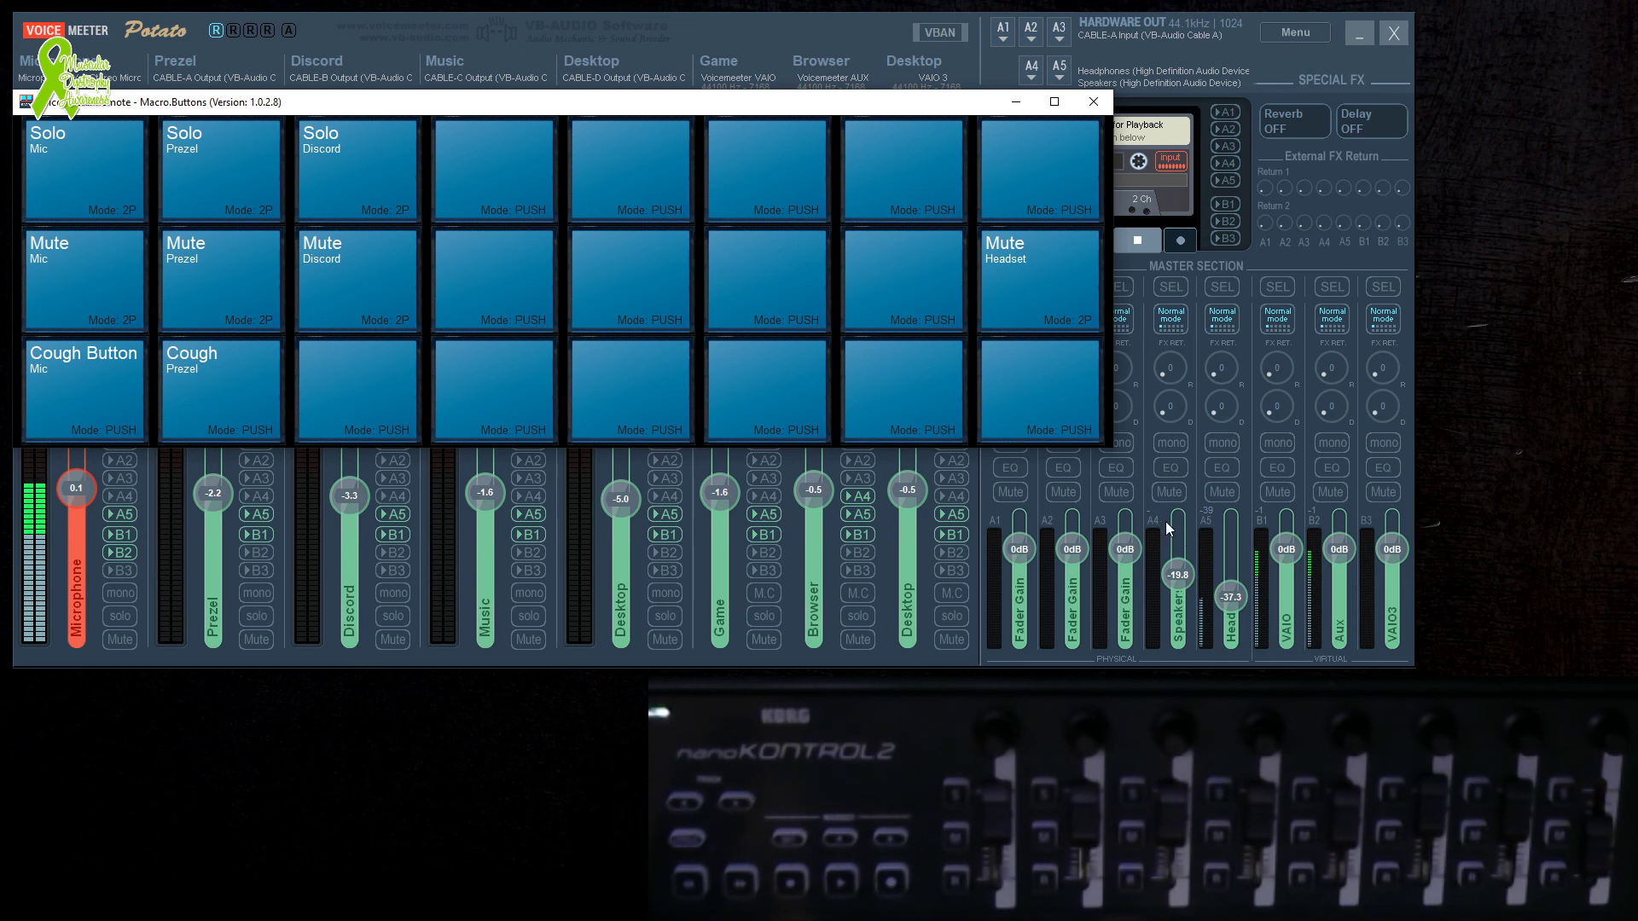
Compare the bus and strip targets in the ON requests of the Mute Headset and Mute Prezel buttons, leaving both configurations without changes.
{"action": "right_click", "coordinate": [1031, 269]}
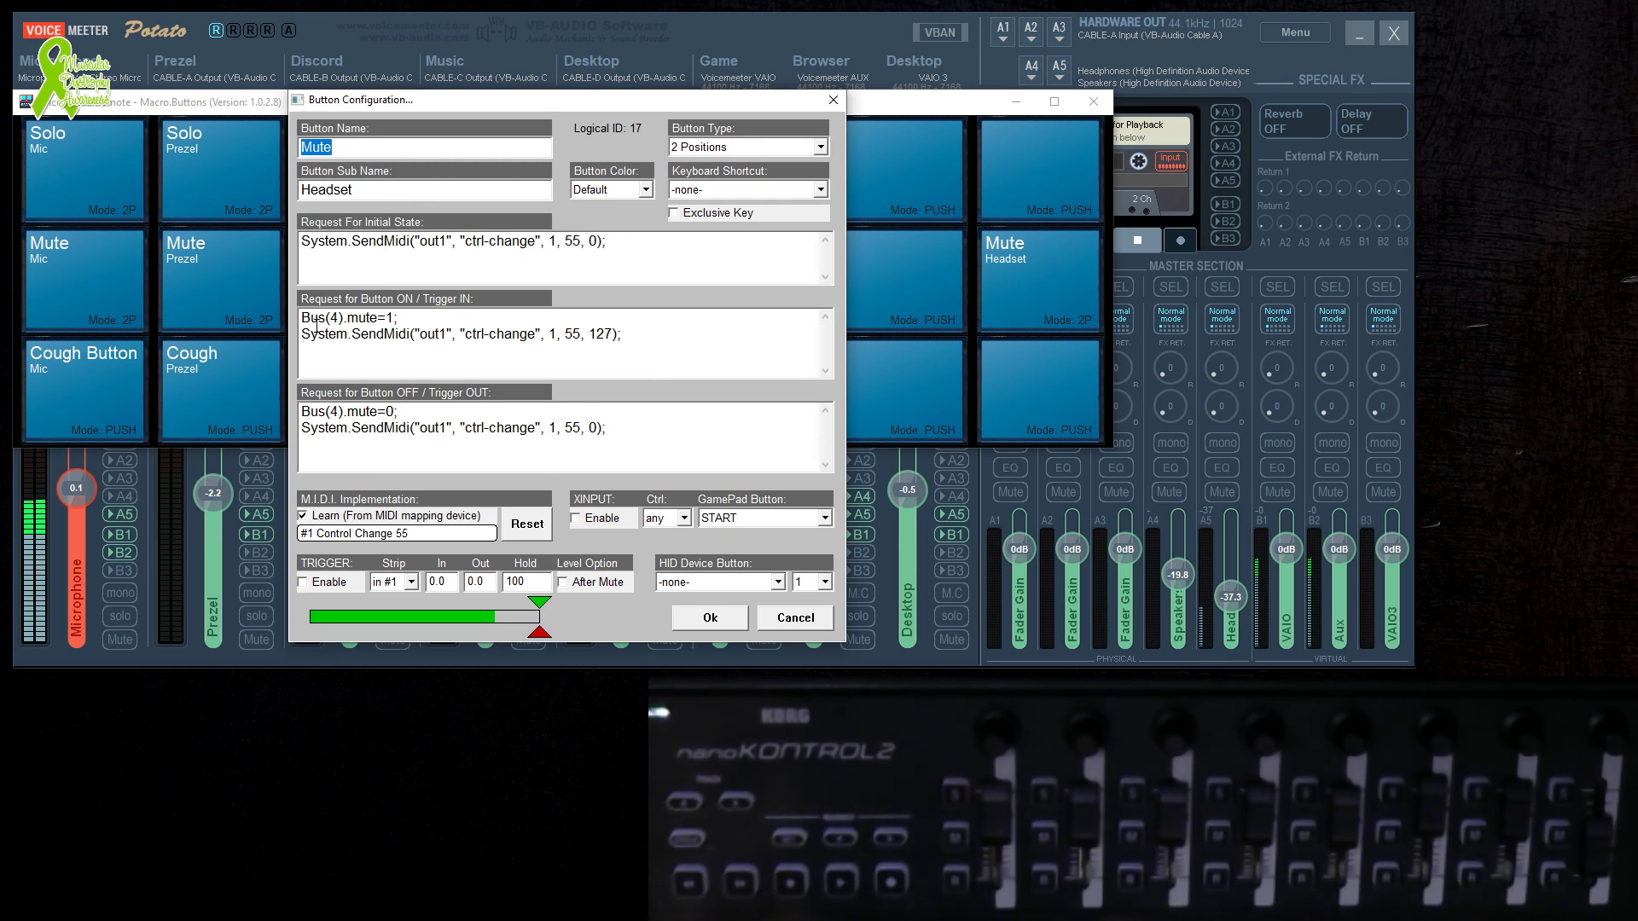
{"action": "left_click_drag", "start_coordinate": [303, 318], "coordinate": [346, 319]}
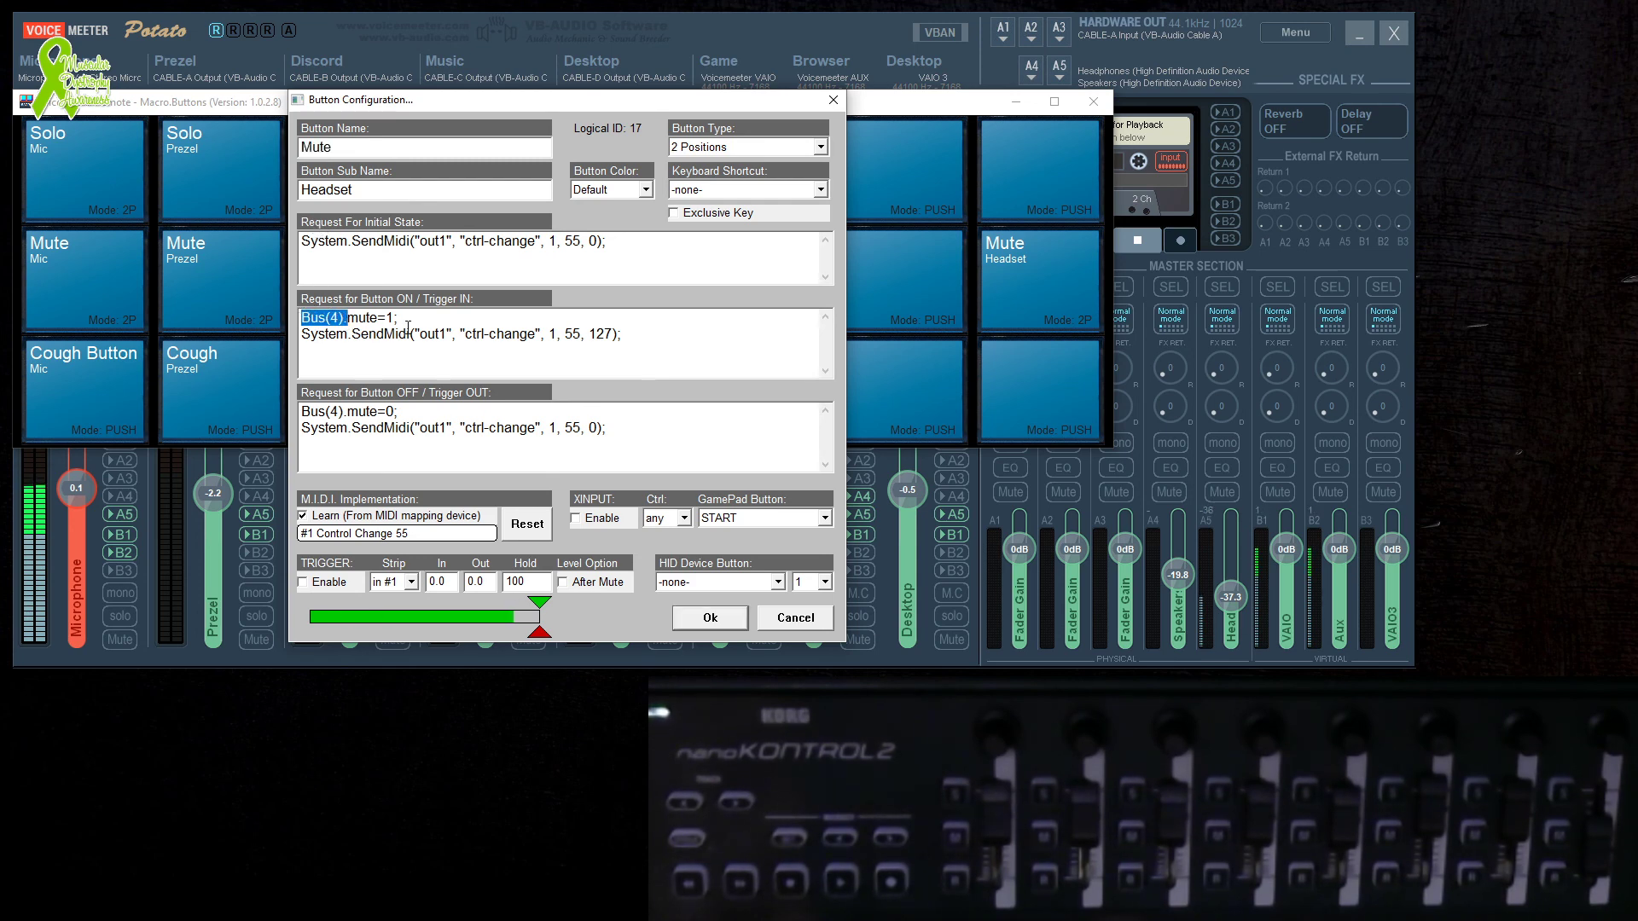
{"action": "left_click", "coordinate": [795, 618]}
{"action": "right_click", "coordinate": [218, 279]}
{"action": "left_click_drag", "start_coordinate": [303, 319], "coordinate": [350, 319]}
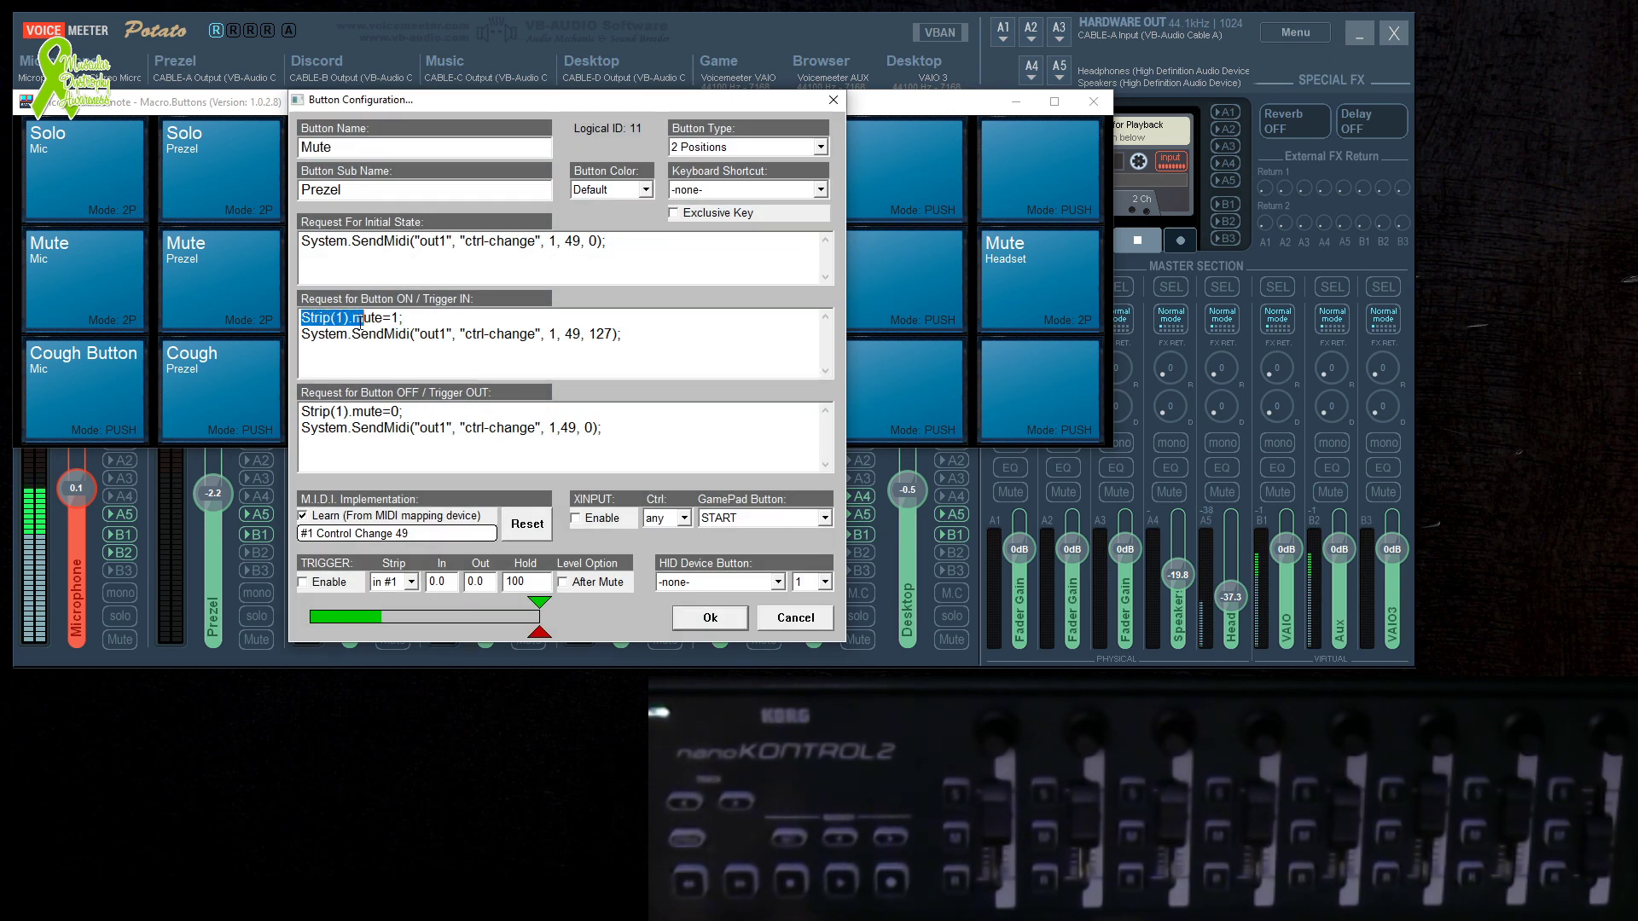
{"action": "left_click", "coordinate": [795, 618]}
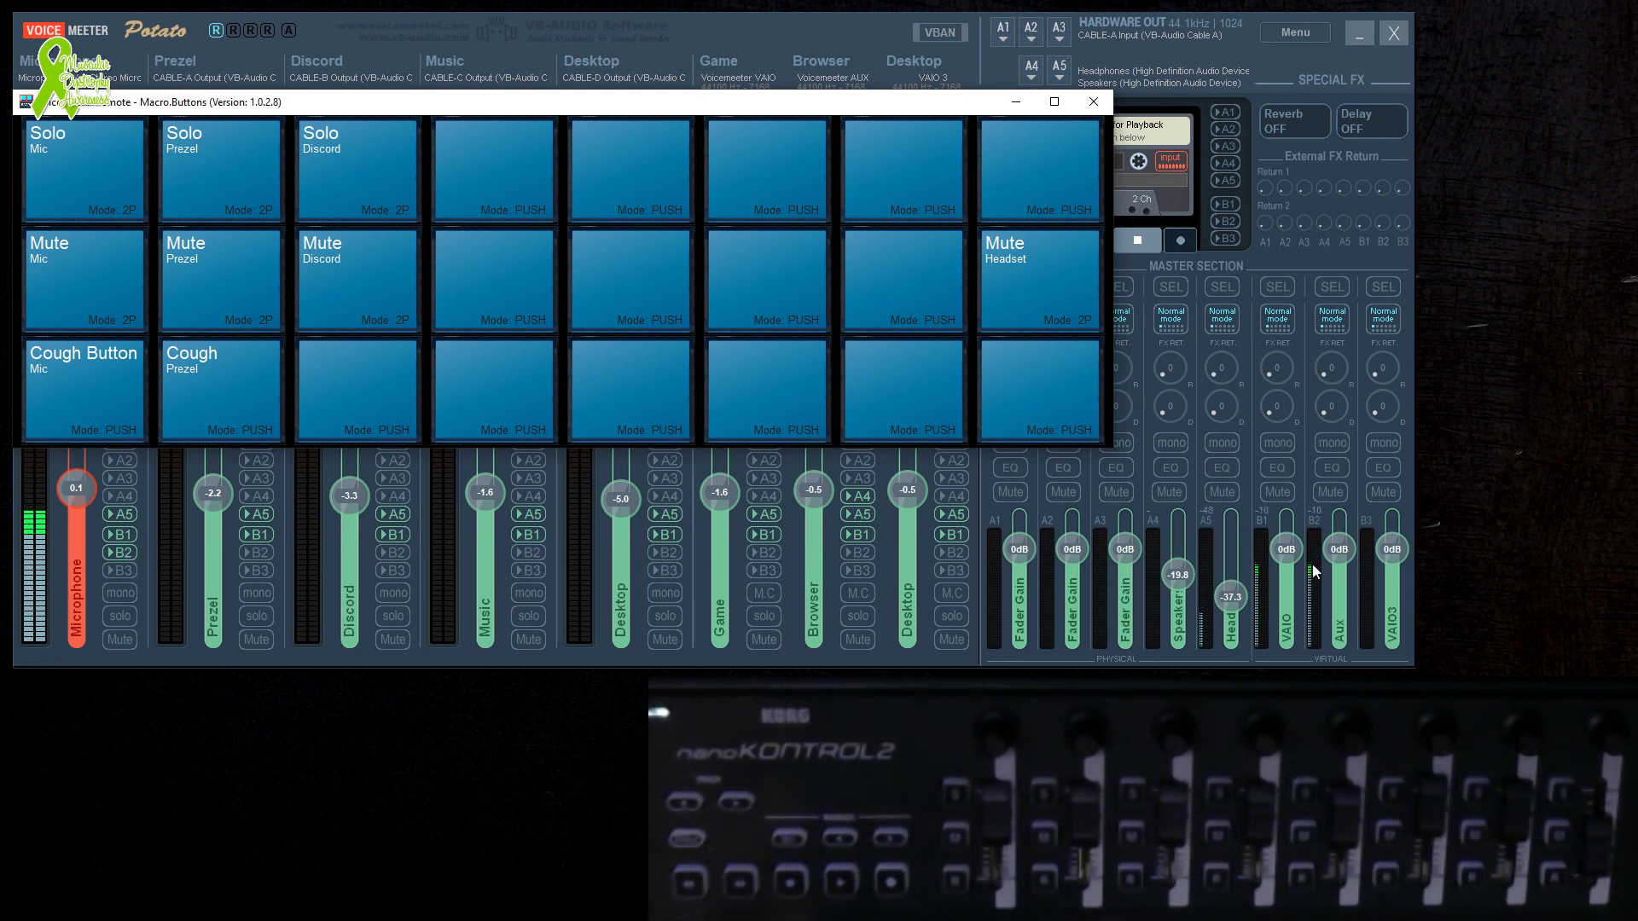
{"action": "right_click", "coordinate": [1037, 271]}
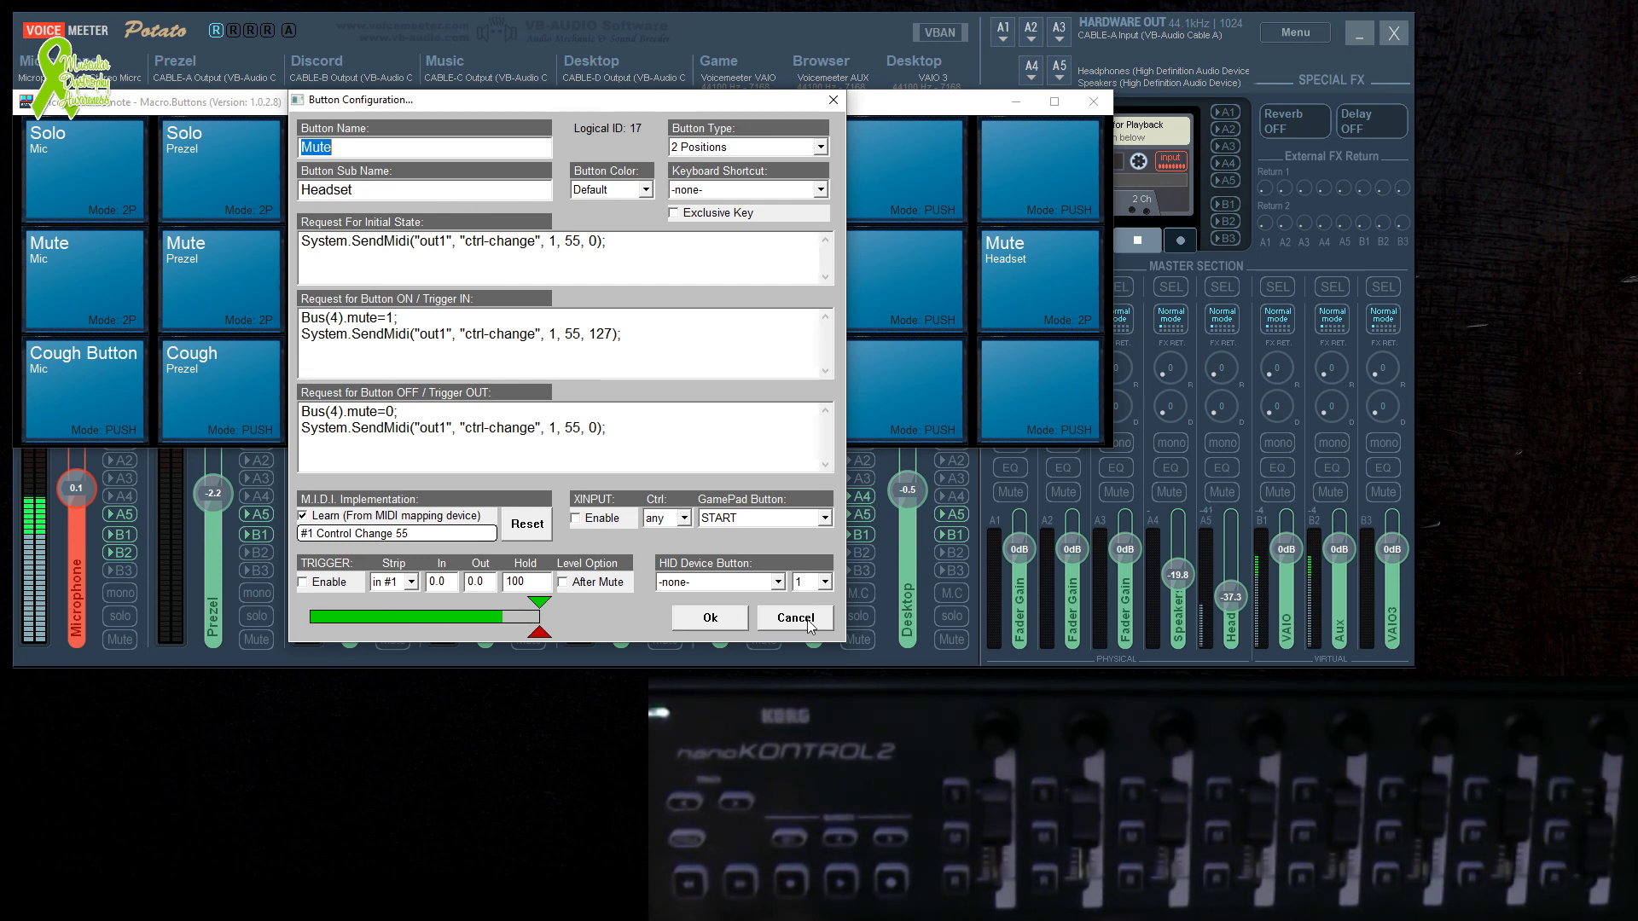
{"action": "left_click", "coordinate": [781, 622]}
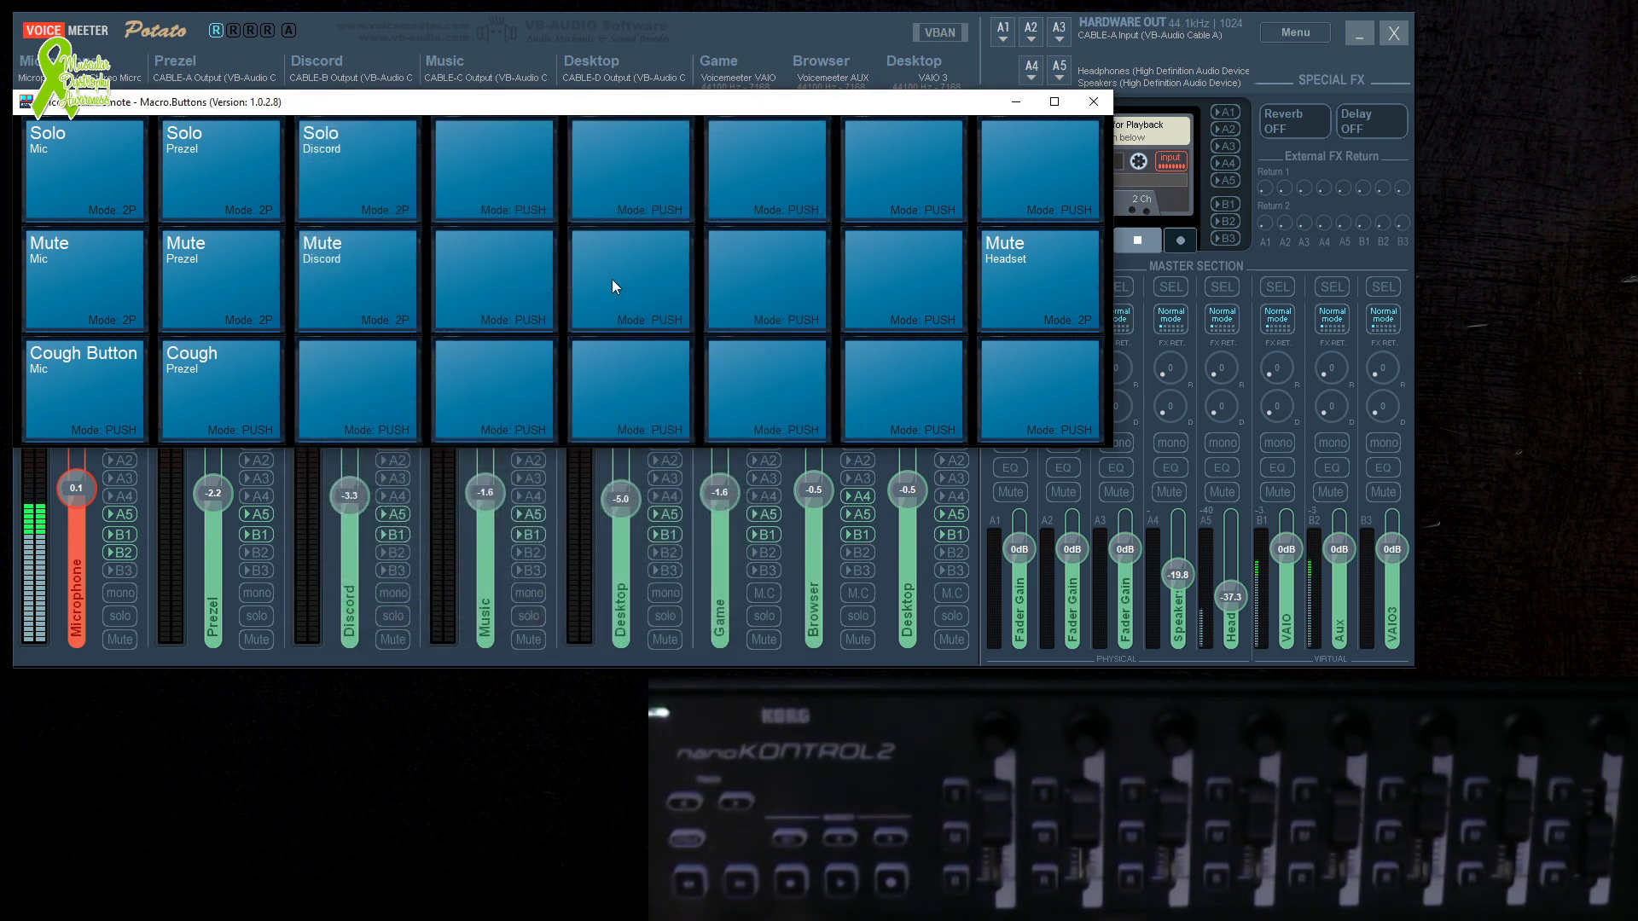